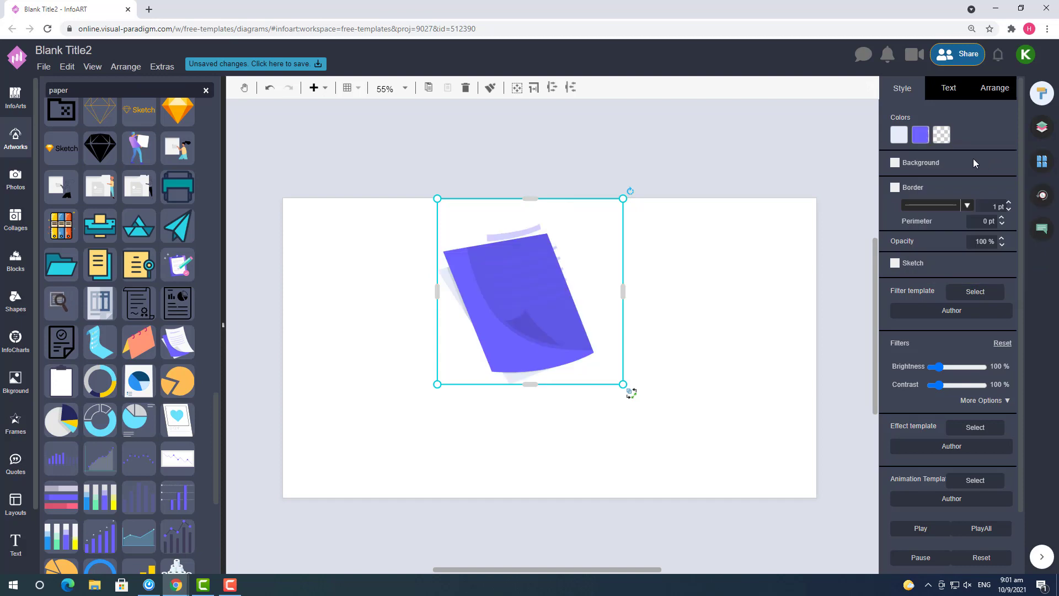
pyautogui.click(901, 139)
pyautogui.click(981, 157)
pyautogui.click(916, 136)
pyautogui.click(1004, 157)
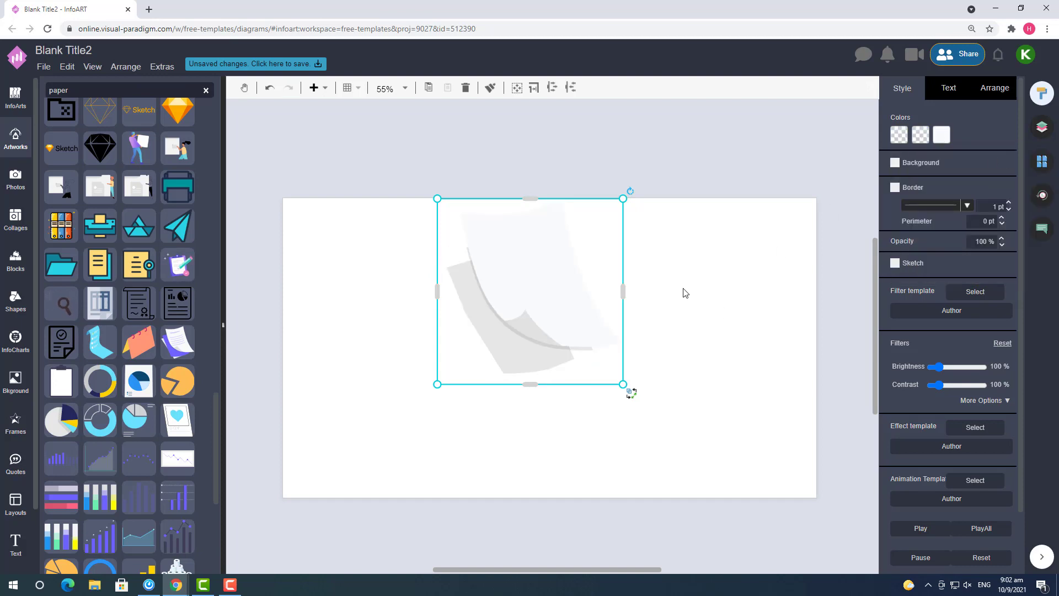
pyautogui.moveTo(630, 191); pyautogui.dragTo(449, 175)
pyautogui.moveTo(524, 287); pyautogui.dragTo(531, 321)
pyautogui.moveTo(610, 431); pyautogui.dragTo(709, 569)
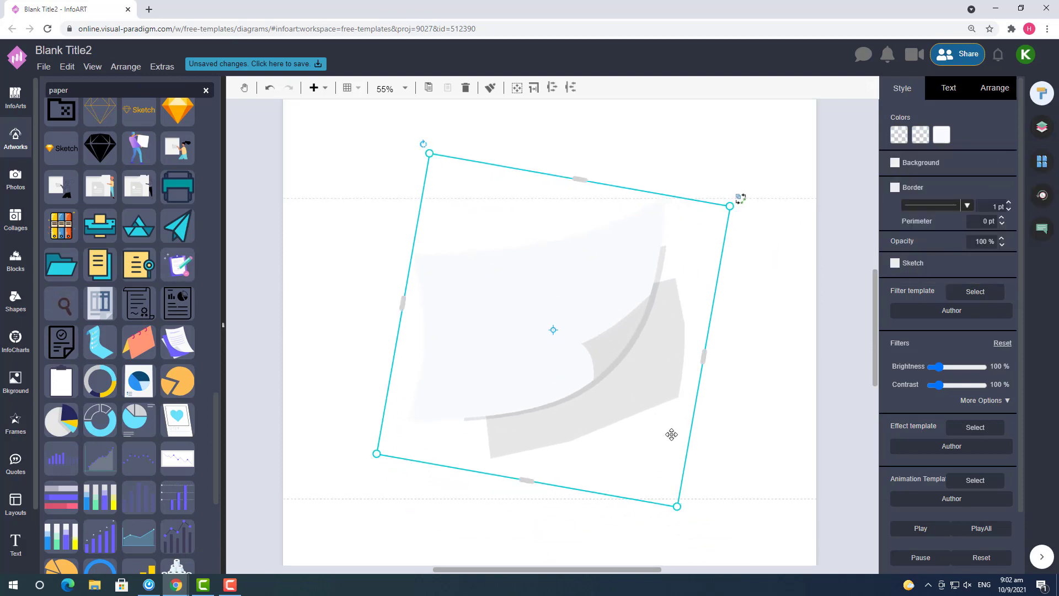
# - Delete the paper artwork and add the curved two-line page from the paper results, making its purple colour transparent
pyautogui.press('Delete')
pyautogui.scroll(-10, 118, 327)
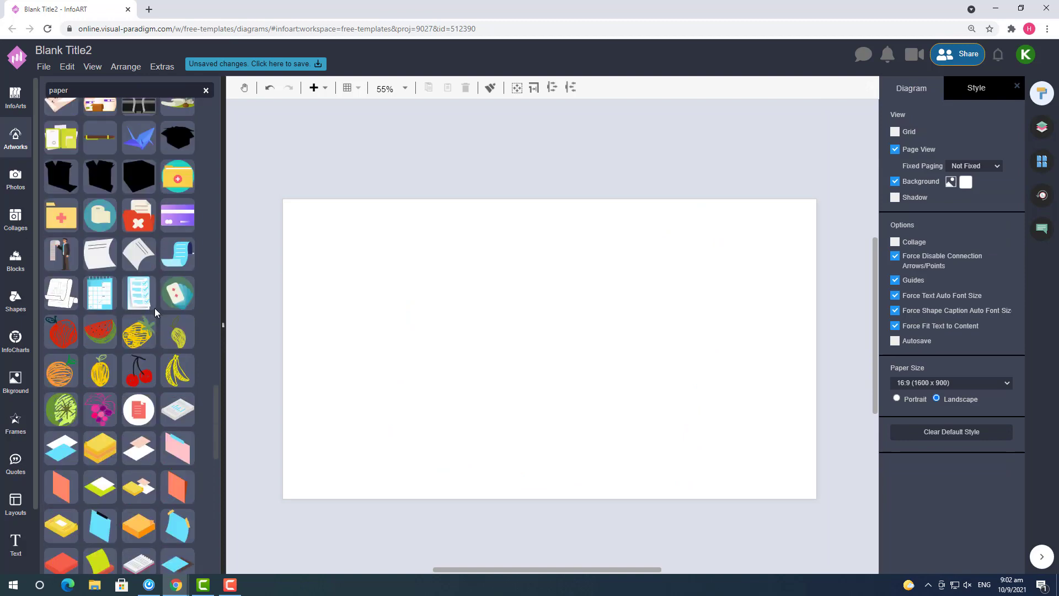
pyautogui.scroll(-15, 154, 311)
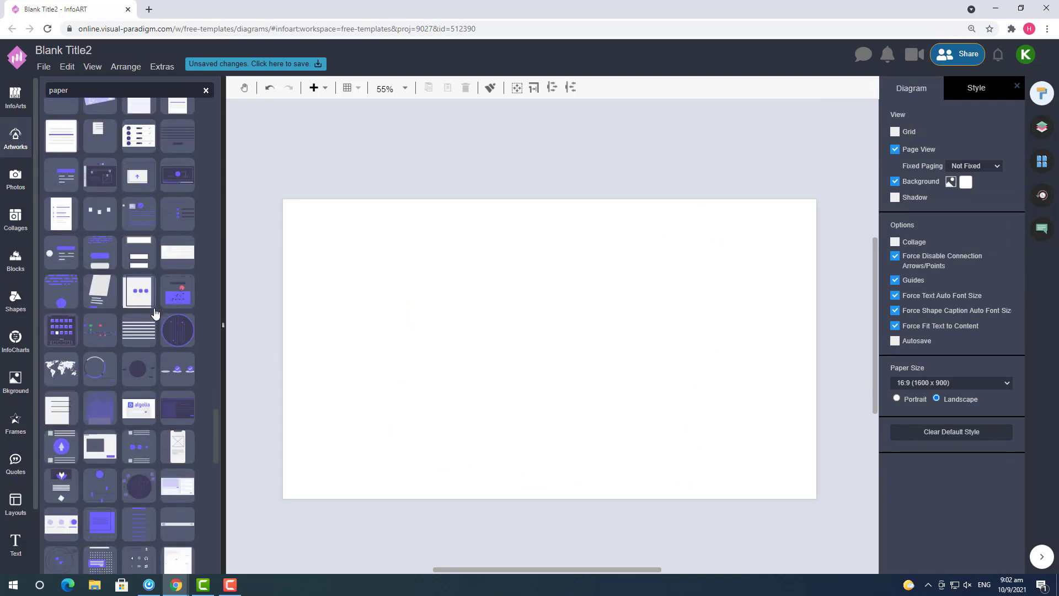
pyautogui.scroll(-15, 155, 313)
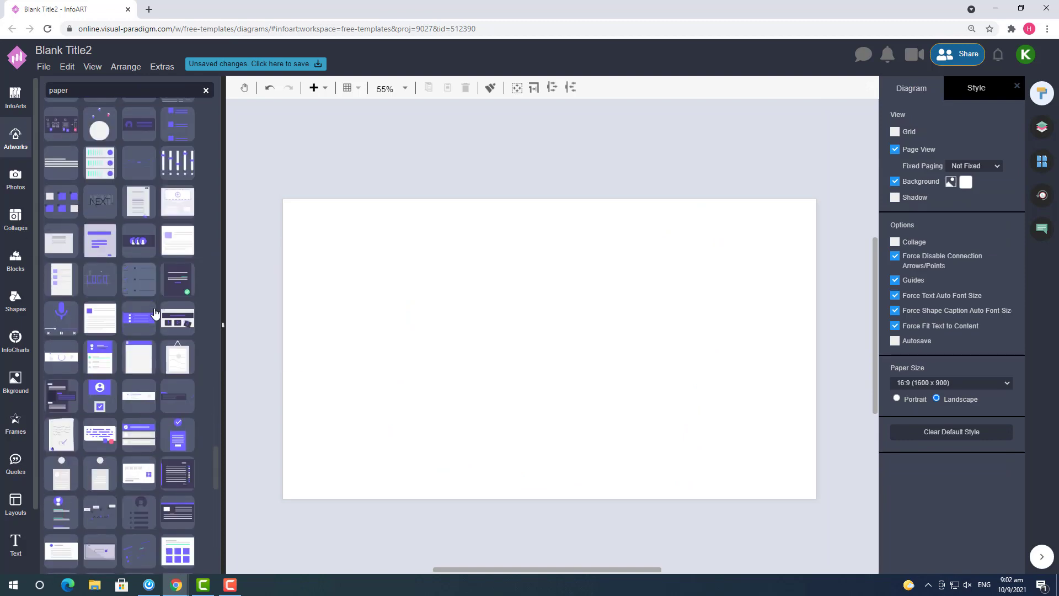
pyautogui.scroll(-15, 154, 312)
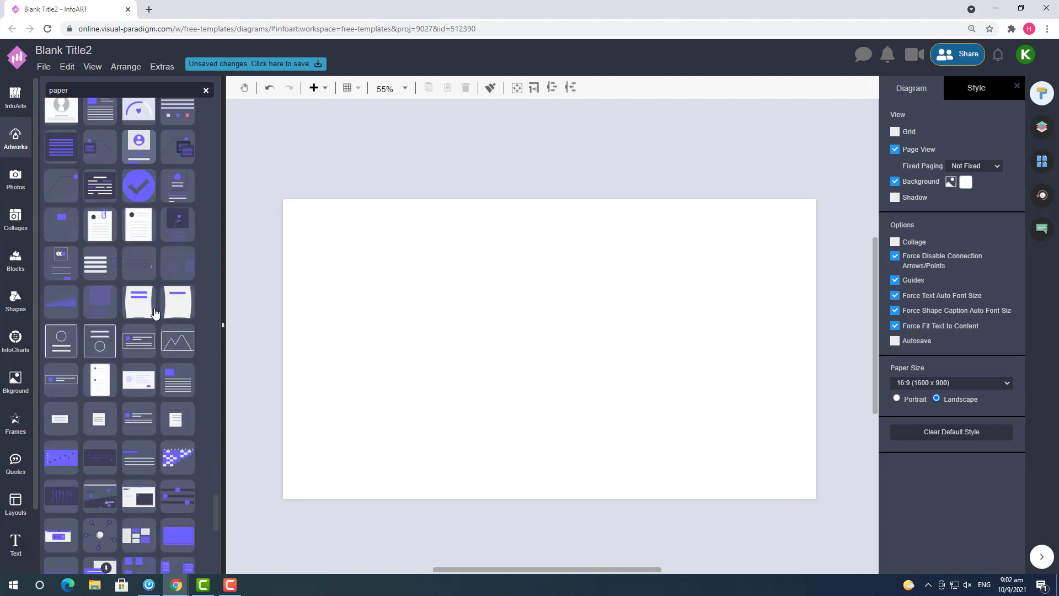
pyautogui.moveTo(511, 278); pyautogui.dragTo(513, 279)
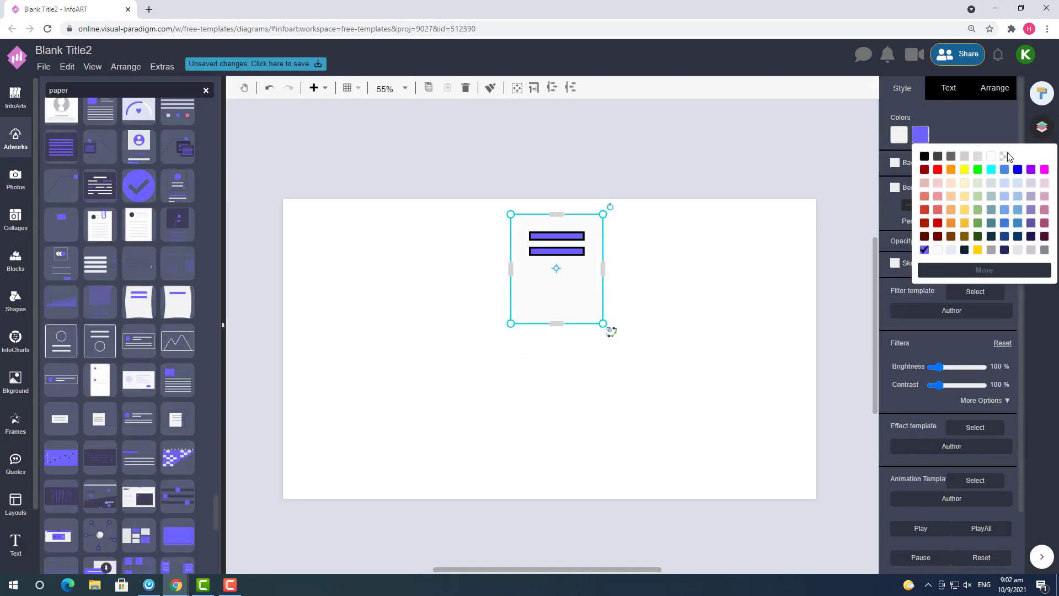
# - Rotate the curved page onto its side, enlarge it and position it around the middle of the canvas
pyautogui.moveTo(613, 208); pyautogui.dragTo(672, 368)
pyautogui.moveTo(613, 315); pyautogui.dragTo(699, 374)
pyautogui.moveTo(640, 337); pyautogui.dragTo(621, 384)
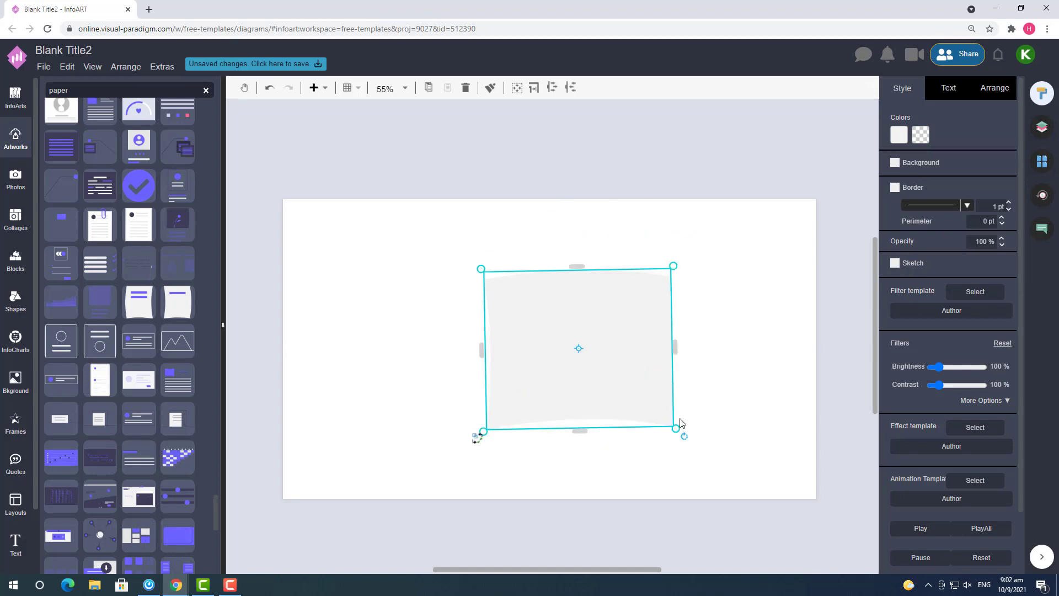
pyautogui.moveTo(675, 429); pyautogui.dragTo(720, 471)
pyautogui.moveTo(621, 395); pyautogui.dragTo(597, 383)
pyautogui.click(757, 368)
pyautogui.click(638, 333)
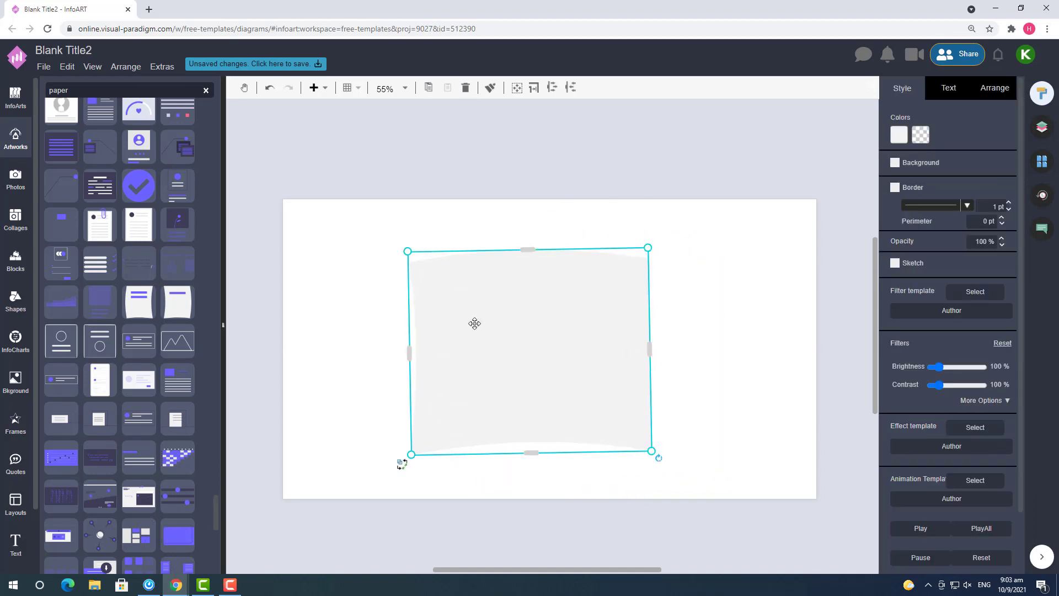
# - Add a rectangle beside the curved page, remove its line and fill it with the page's light grey
pyautogui.moveTo(62, 260); pyautogui.dragTo(670, 357)
pyautogui.click(794, 181)
pyautogui.click(975, 184)
pyautogui.click(902, 88)
pyautogui.click(895, 215)
pyautogui.click(441, 353)
pyautogui.click(895, 187)
pyautogui.click(899, 136)
pyautogui.click(706, 362)
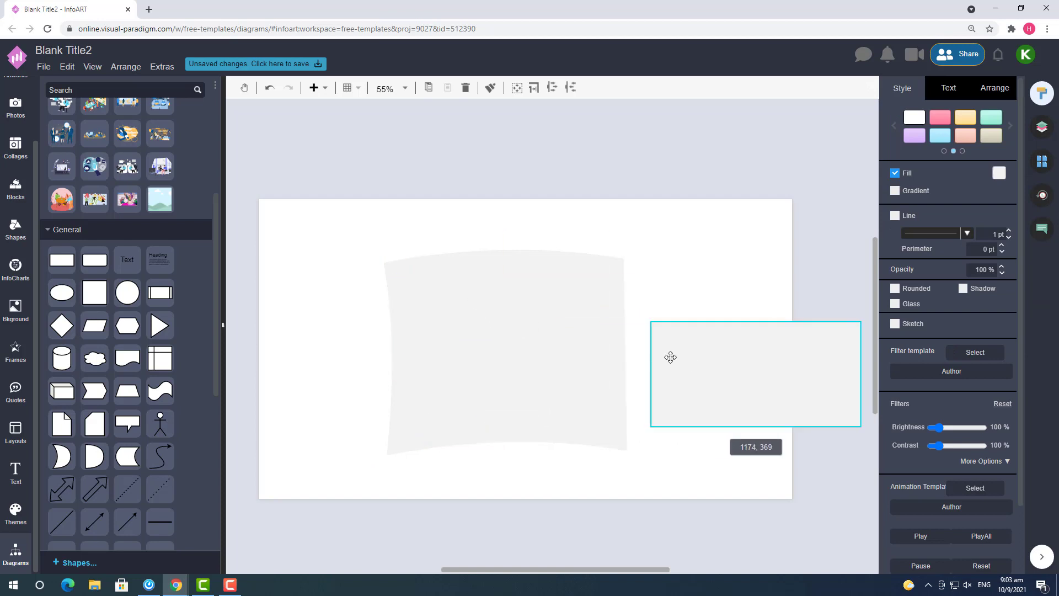
# - Flip the curved page horizontally and rotate it back to an upright 0° angle
pyautogui.click(386, 449)
pyautogui.click(1001, 88)
pyautogui.click(921, 380)
pyautogui.moveTo(634, 457); pyautogui.dragTo(629, 222)
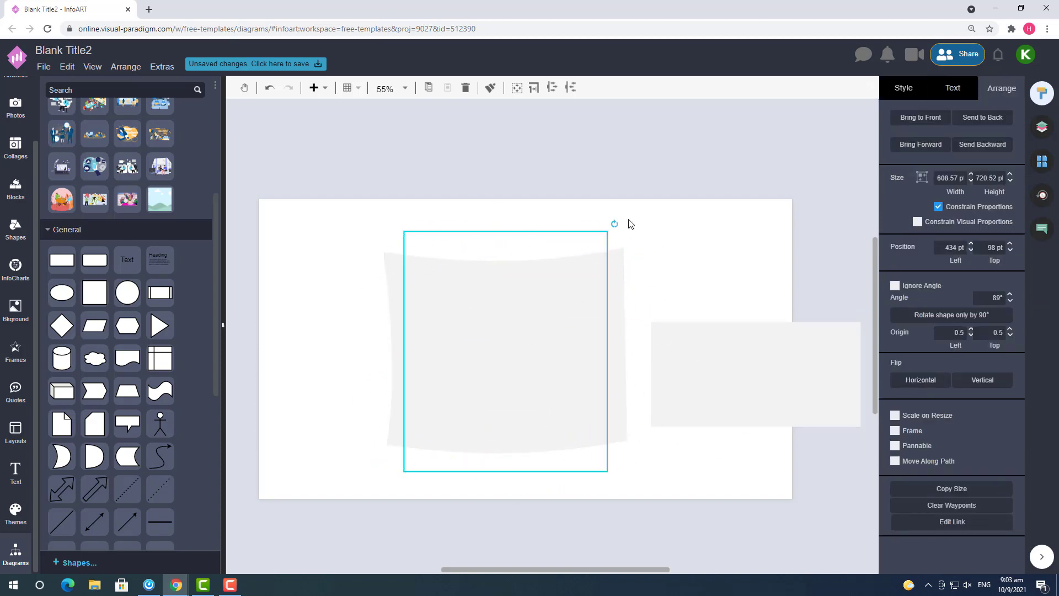
pyautogui.click(392, 480)
# - Stretch the grey rectangle over the curved page to extend it into one wide sheet, and reposition the pieces
pyautogui.moveTo(773, 379); pyautogui.dragTo(560, 290)
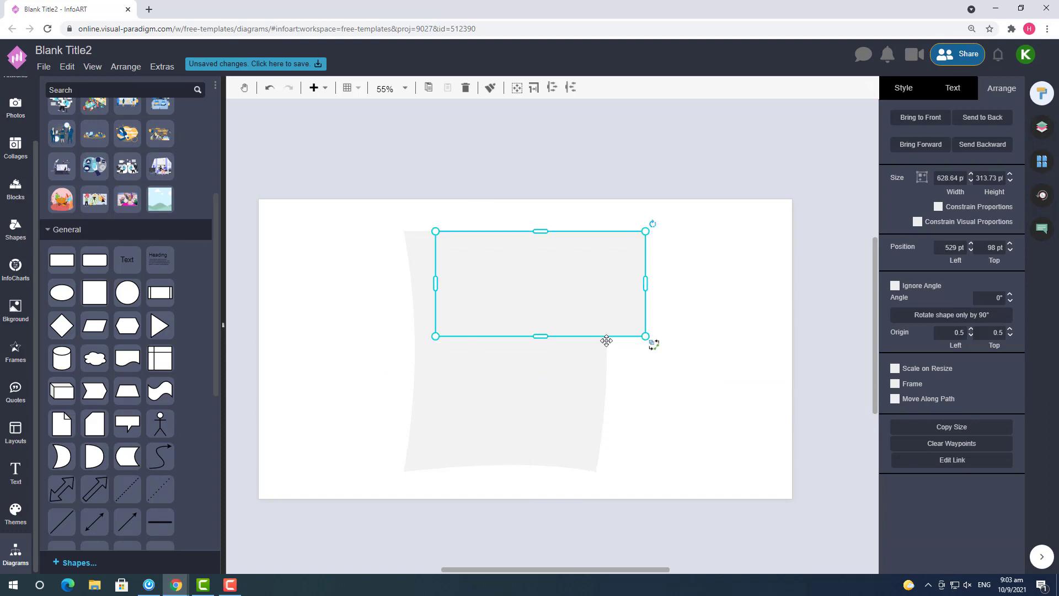
pyautogui.moveTo(541, 339); pyautogui.dragTo(541, 467)
pyautogui.moveTo(646, 348); pyautogui.dragTo(747, 350)
pyautogui.keyDown('shift'); pyautogui.click(429, 366); pyautogui.keyUp('shift')
pyautogui.moveTo(429, 366); pyautogui.dragTo(379, 356)
pyautogui.click(640, 525)
pyautogui.moveTo(603, 320); pyautogui.dragTo(591, 318)
pyautogui.click(820, 527)
# - Add a borderless white rectangle over the sheet's curved lower edge and trim its height to the canvas edge
pyautogui.moveTo(274, 358); pyautogui.dragTo(565, 471)
pyautogui.moveTo(502, 496); pyautogui.dragTo(528, 489)
pyautogui.click(902, 88)
pyautogui.click(895, 215)
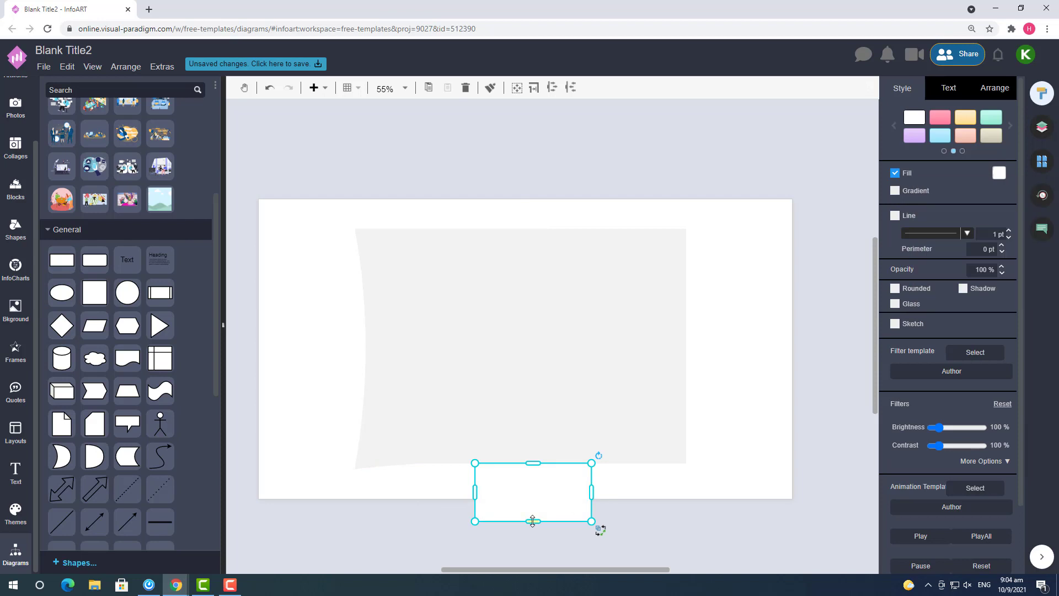
pyautogui.moveTo(533, 521); pyautogui.dragTo(533, 498)
pyautogui.click(630, 533)
pyautogui.scroll(4, 263, 406)
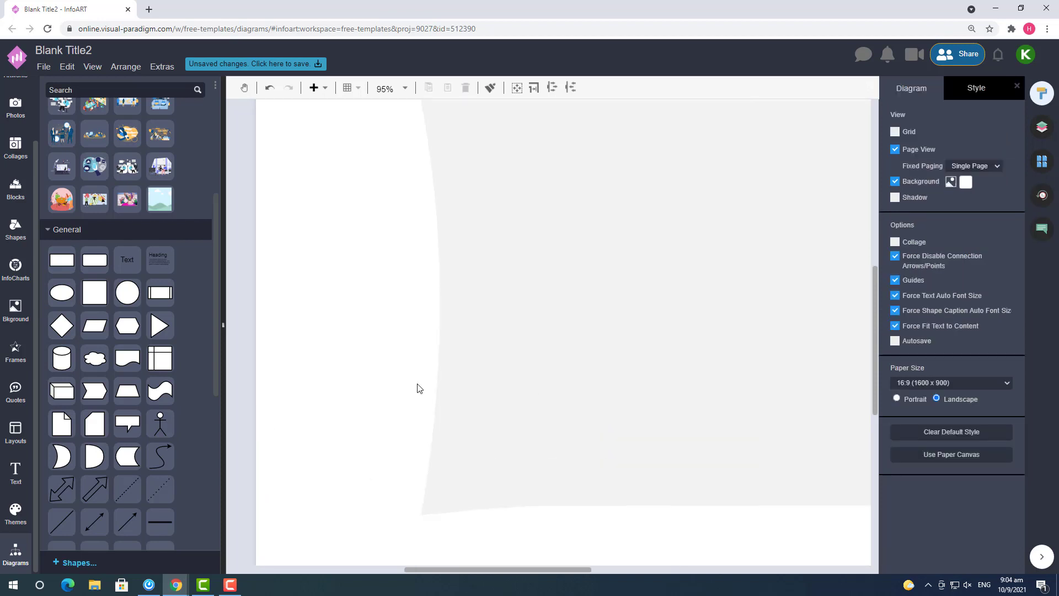
pyautogui.scroll(-3, 483, 372)
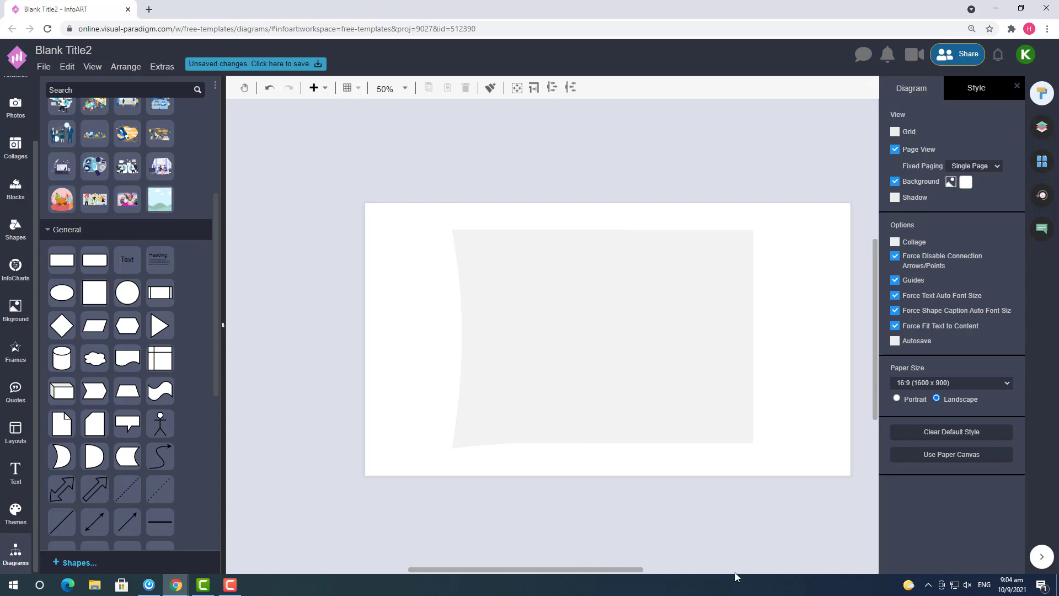
pyautogui.click(629, 458)
pyautogui.click(715, 474)
pyautogui.click(665, 461)
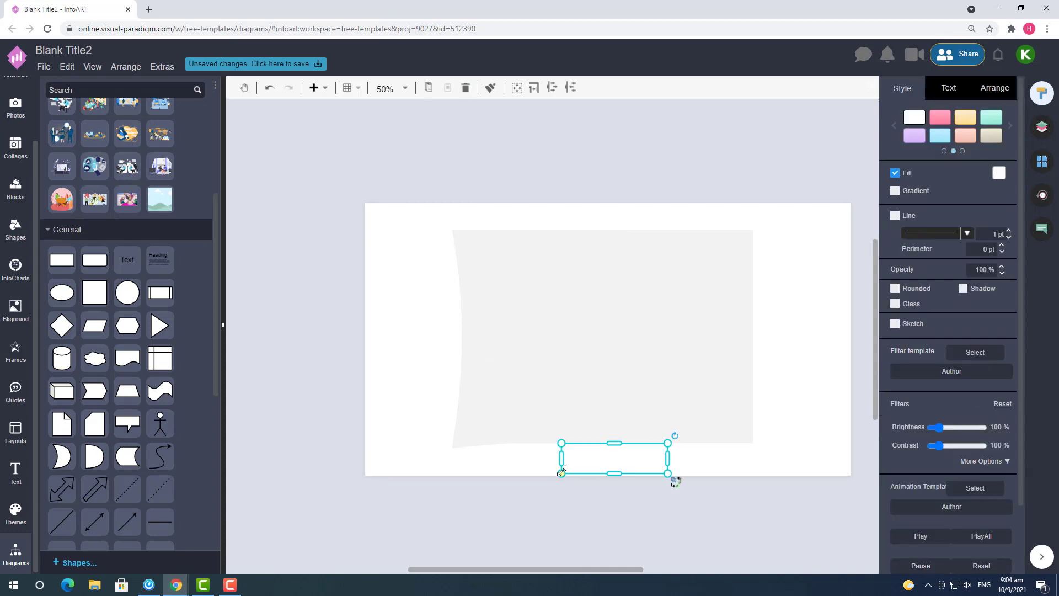
pyautogui.click(702, 531)
# - Add another rectangle and size it to cover the whole grey sheet
pyautogui.scroll(4, 117, 241)
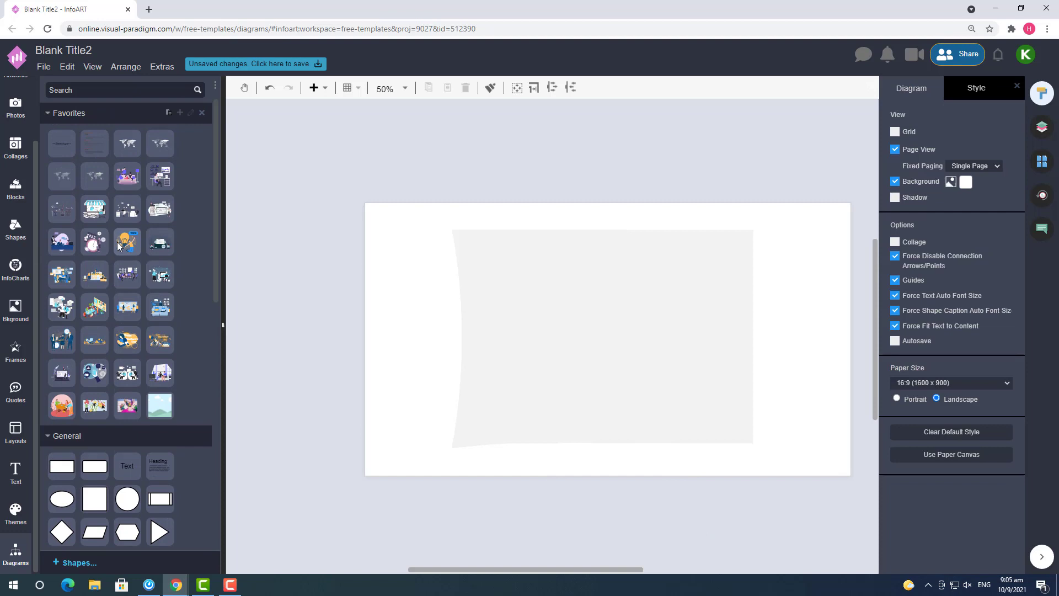
pyautogui.scroll(2, 11, 144)
pyautogui.click(8, 142)
pyautogui.scroll(2, 100, 189)
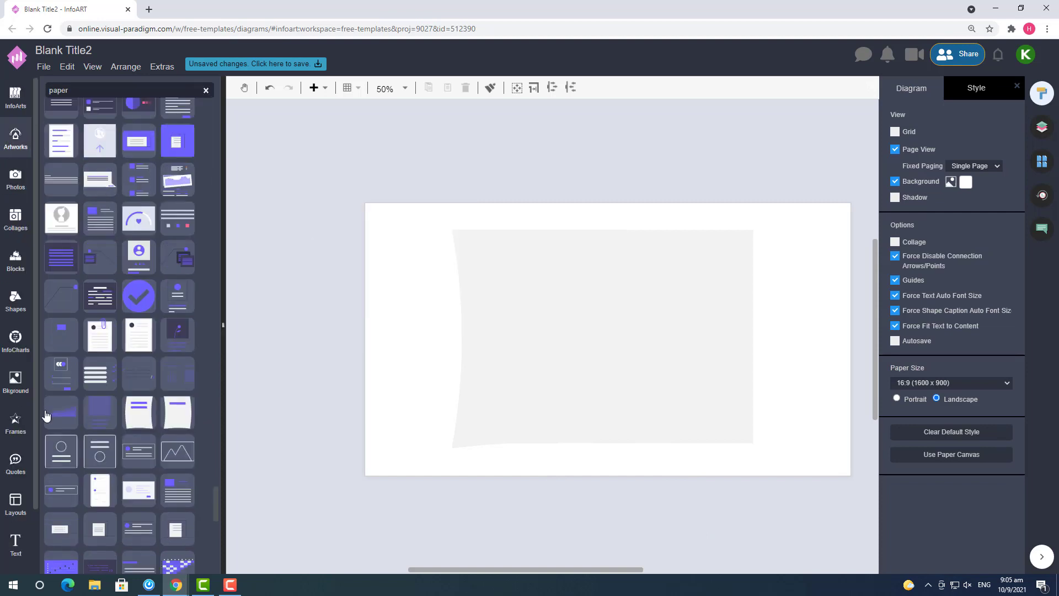
pyautogui.scroll(-2, 25, 469)
pyautogui.click(12, 549)
pyautogui.moveTo(62, 467); pyautogui.dragTo(464, 245)
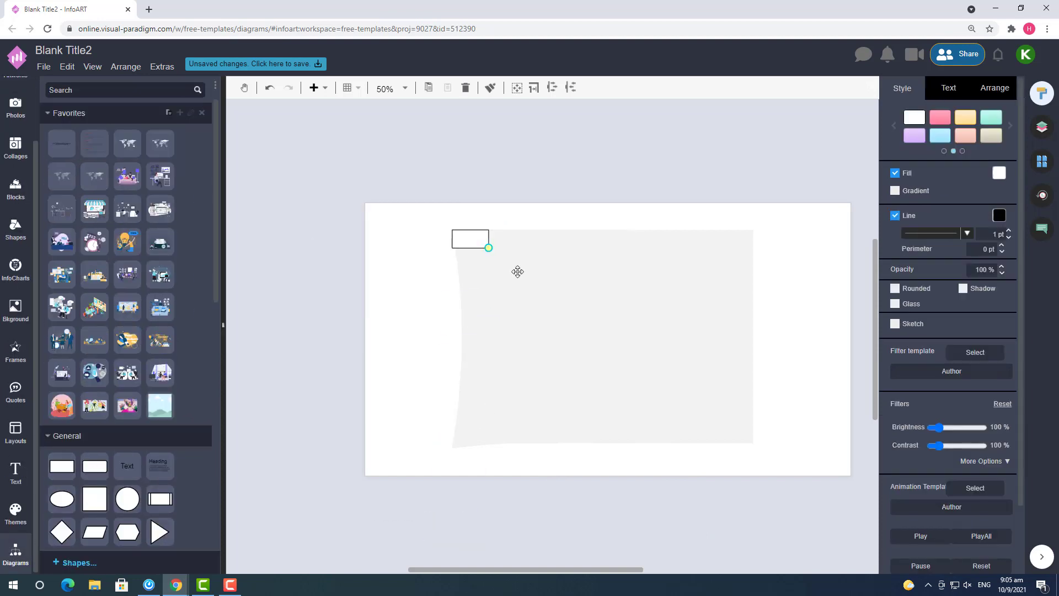
pyautogui.moveTo(518, 272); pyautogui.dragTo(712, 464)
pyautogui.moveTo(603, 380); pyautogui.dragTo(610, 442)
# - Remove the new rectangle's line, fill it dark navy and send it behind the grey sheet
pyautogui.click(898, 214)
pyautogui.click(998, 172)
pyautogui.click(978, 285)
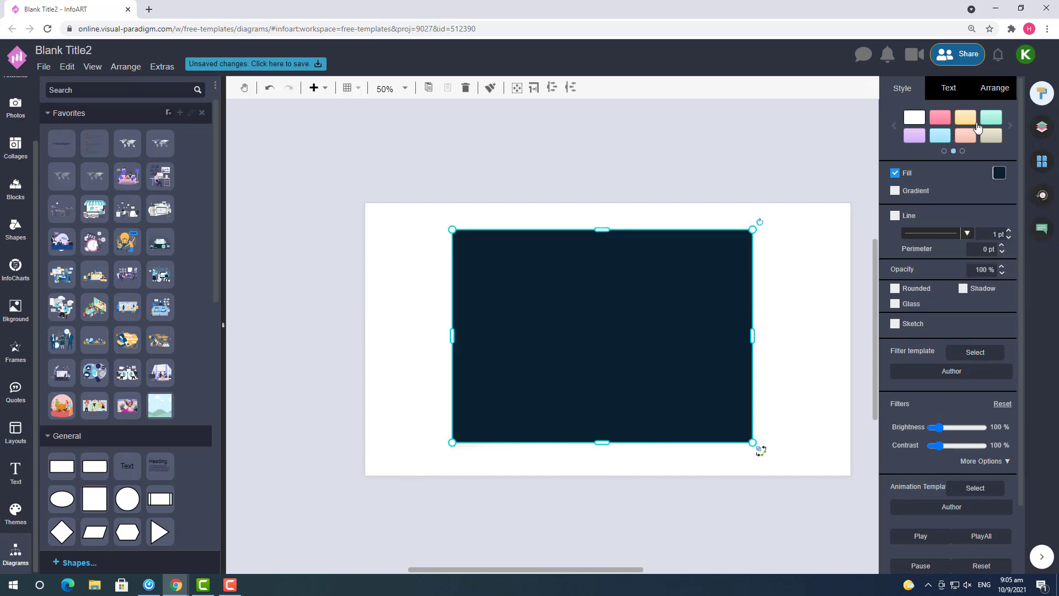
pyautogui.click(997, 91)
pyautogui.click(987, 118)
pyautogui.click(837, 233)
pyautogui.click(453, 325)
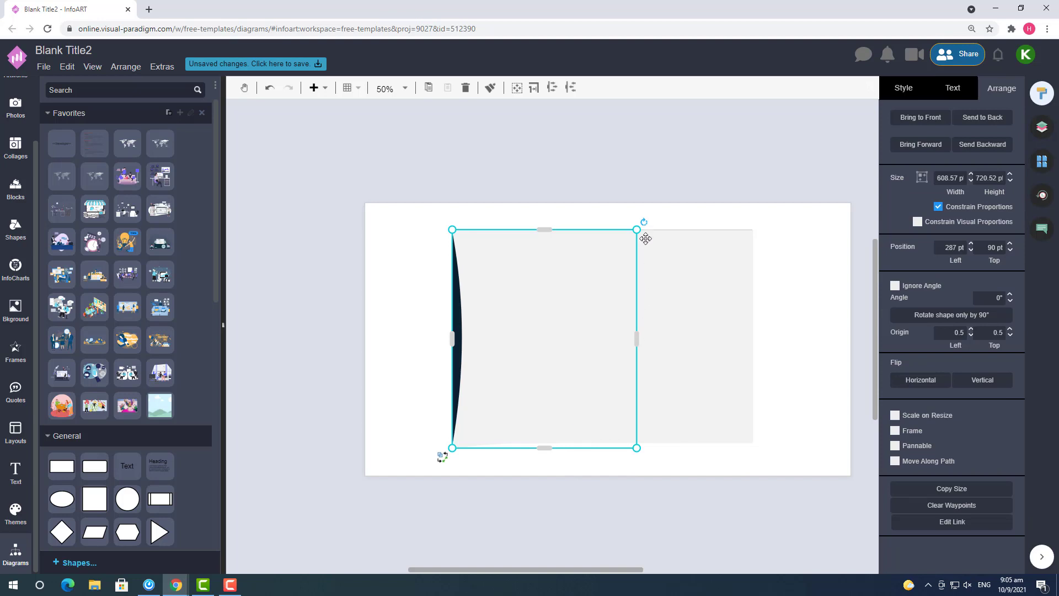
# - Move the grey sheet pieces aside and delete the navy rectangle
pyautogui.click(645, 238)
pyautogui.keyDown('shift'); pyautogui.click(467, 259); pyautogui.keyUp('shift')
pyautogui.moveTo(466, 259); pyautogui.dragTo(293, 286)
pyautogui.press('Delete')
# - Recentre and slightly shrink the two grey sheet pieces, and realign the white cover rectangle along their lower edge
pyautogui.click(662, 333)
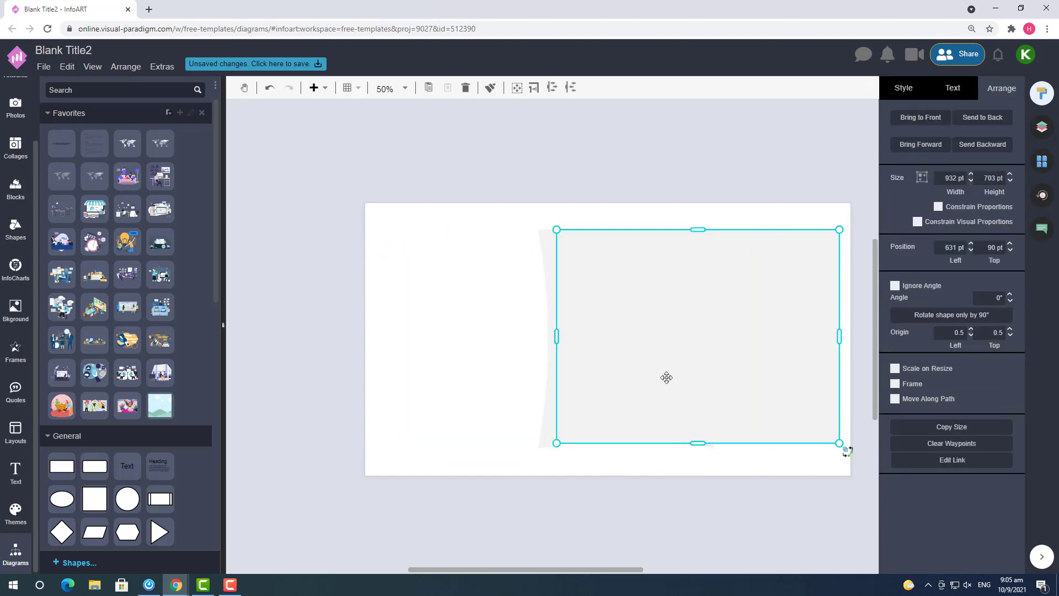
pyautogui.moveTo(667, 376); pyautogui.dragTo(456, 358)
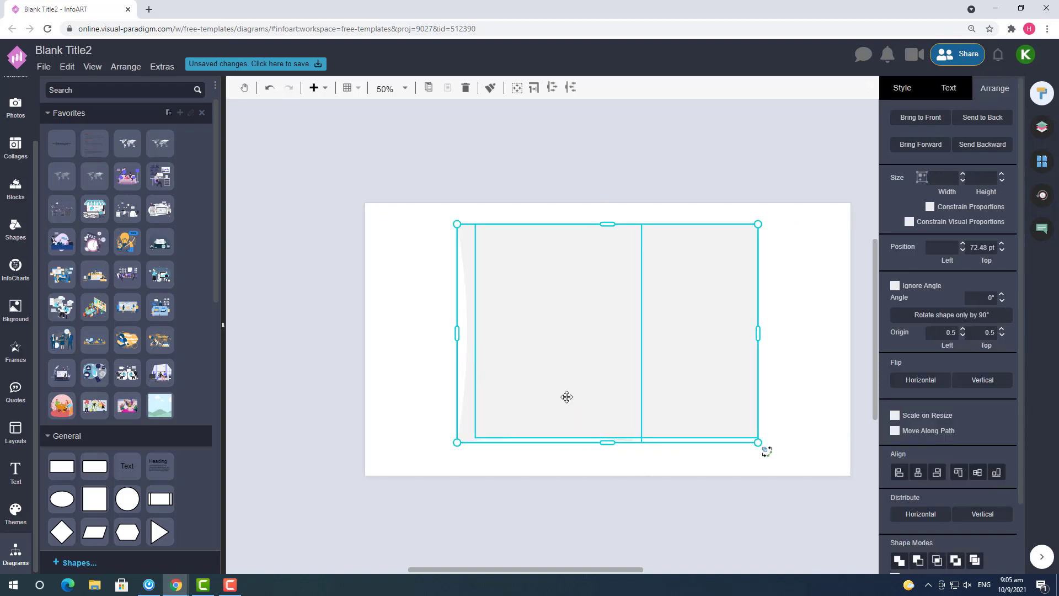
pyautogui.click(508, 492)
pyautogui.click(677, 356)
pyautogui.keyDown('shift'); pyautogui.click(473, 312); pyautogui.keyUp('shift')
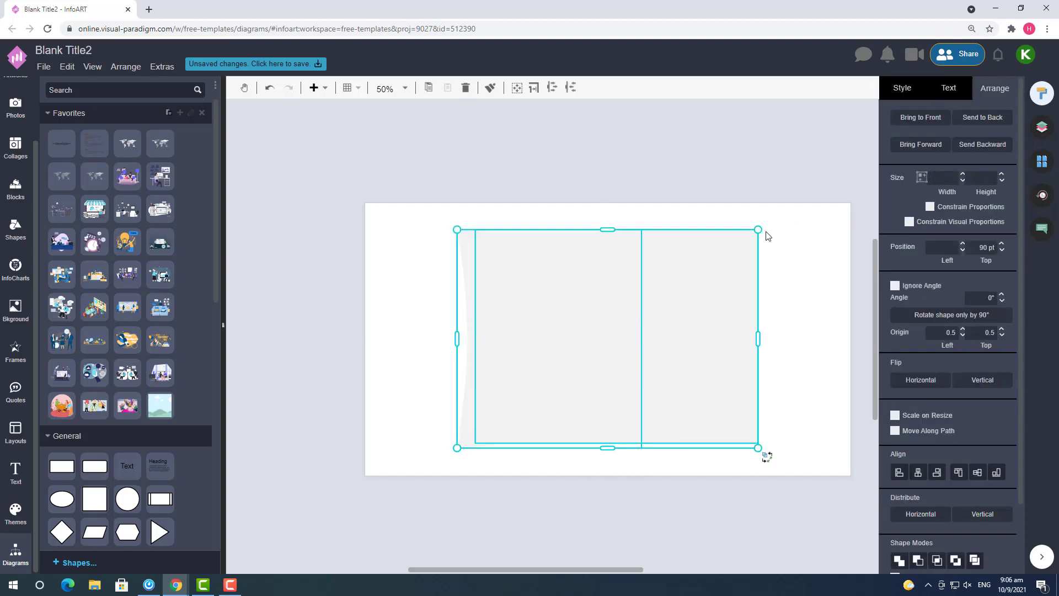
pyautogui.moveTo(762, 229); pyautogui.dragTo(748, 236)
pyautogui.click(612, 459)
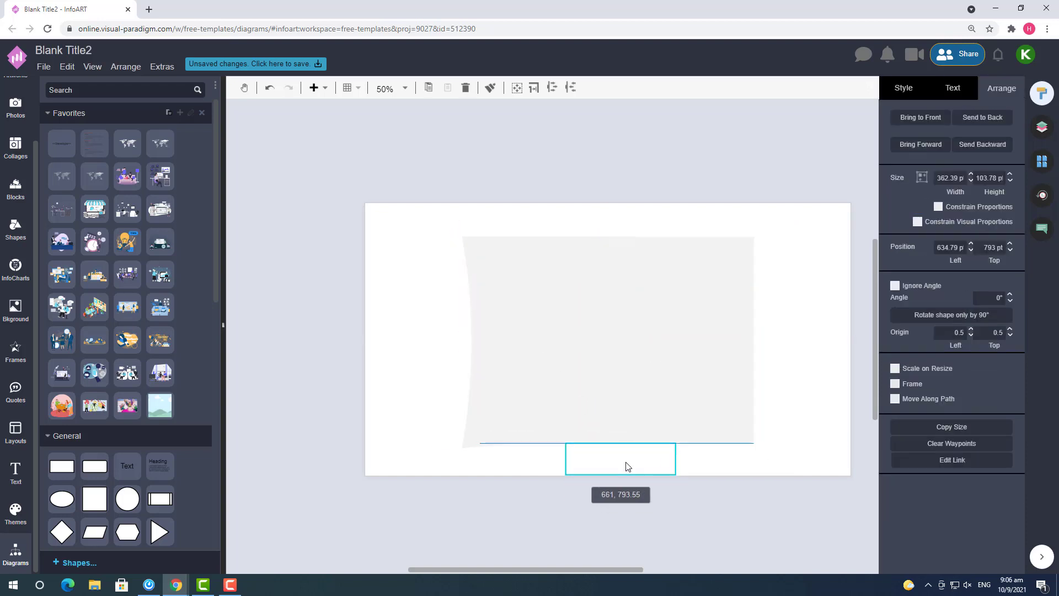
pyautogui.click(642, 495)
# - Clear the paper search in the artworks and open the flat items of the Stationeries category
pyautogui.scroll(2, 12, 113)
pyautogui.click(19, 136)
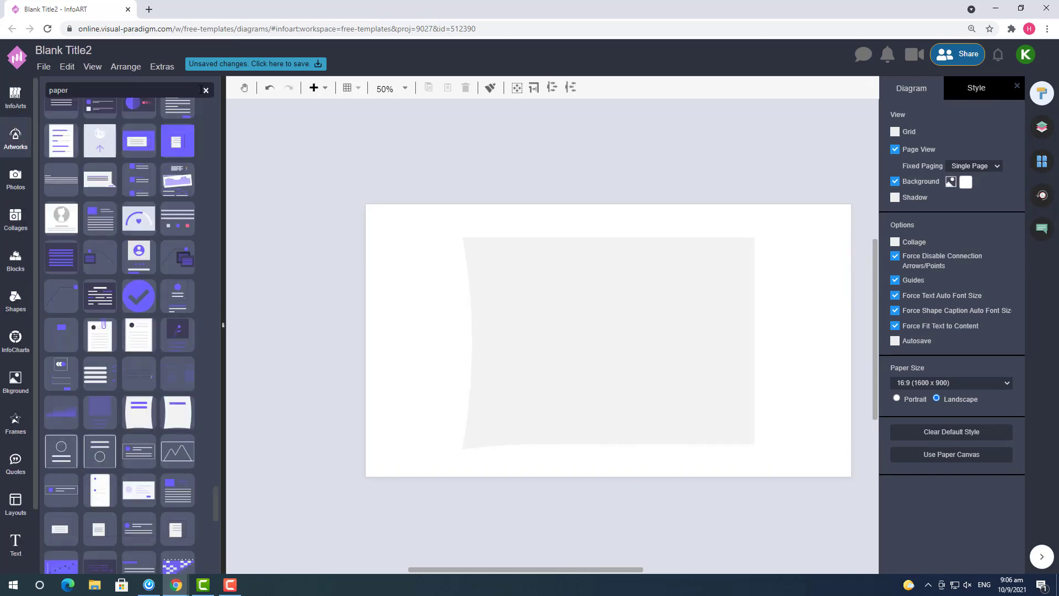
pyautogui.click(204, 90)
pyautogui.scroll(-15, 167, 241)
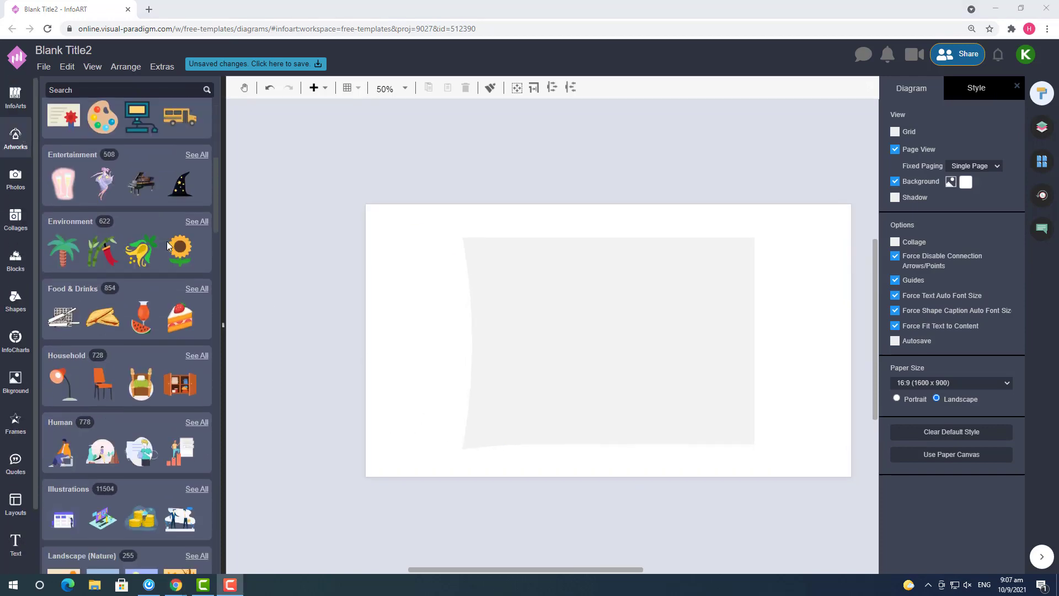
pyautogui.click(197, 233)
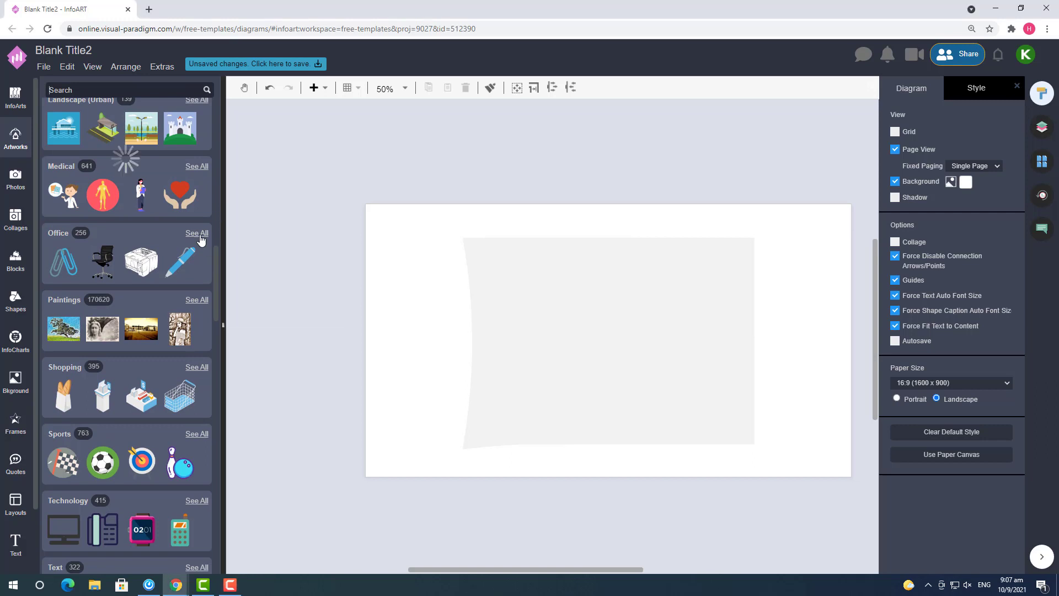
pyautogui.click(208, 331)
pyautogui.click(160, 123)
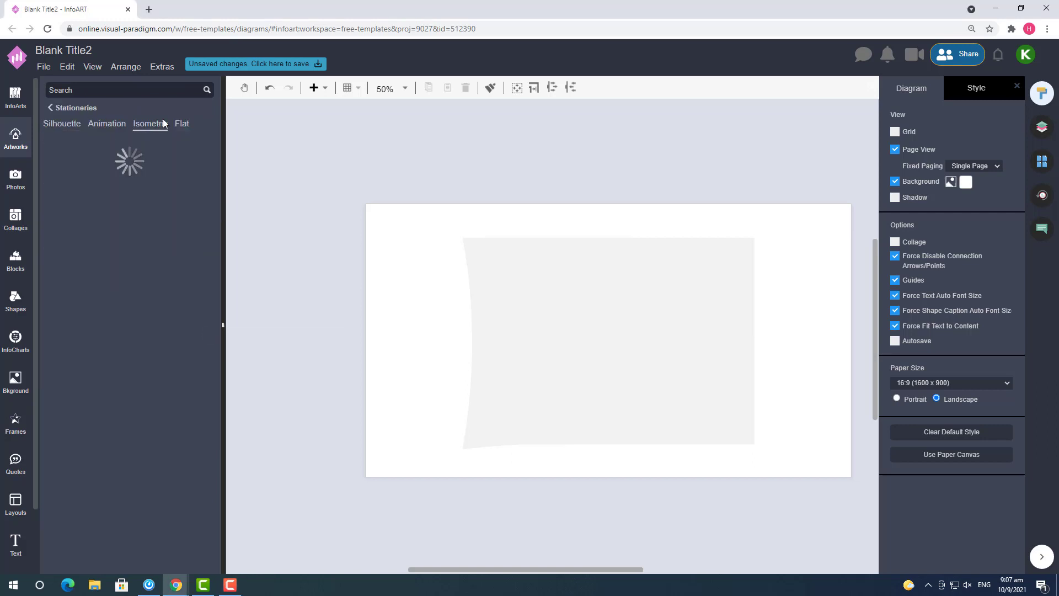
pyautogui.click(182, 124)
# - Place the blue paper clips, the multicoloured paper clips and a blue pen beside the canvas
pyautogui.click(178, 196)
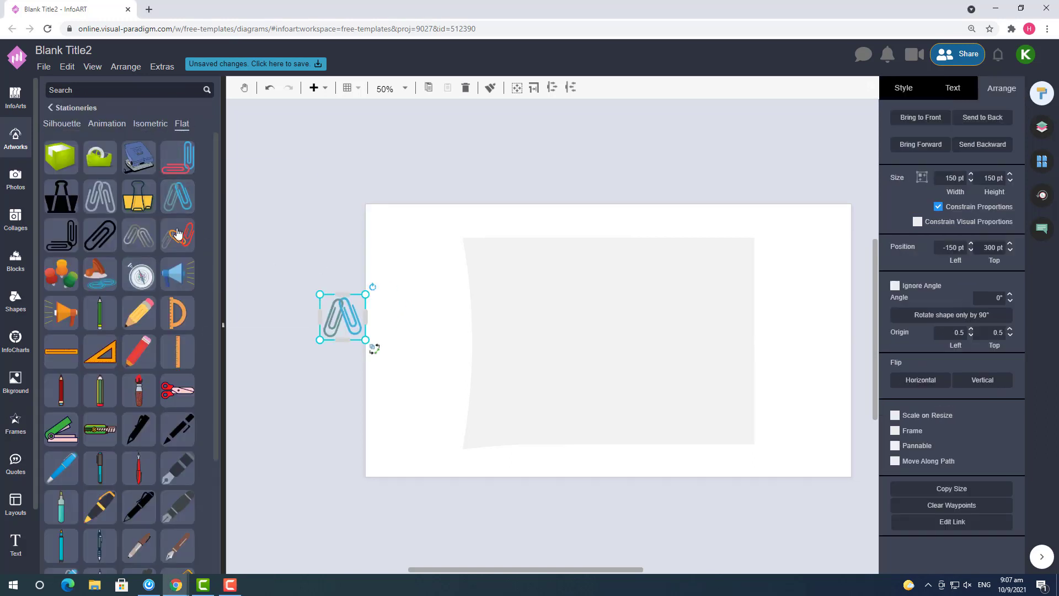
pyautogui.click(177, 234)
pyautogui.scroll(-2, 154, 217)
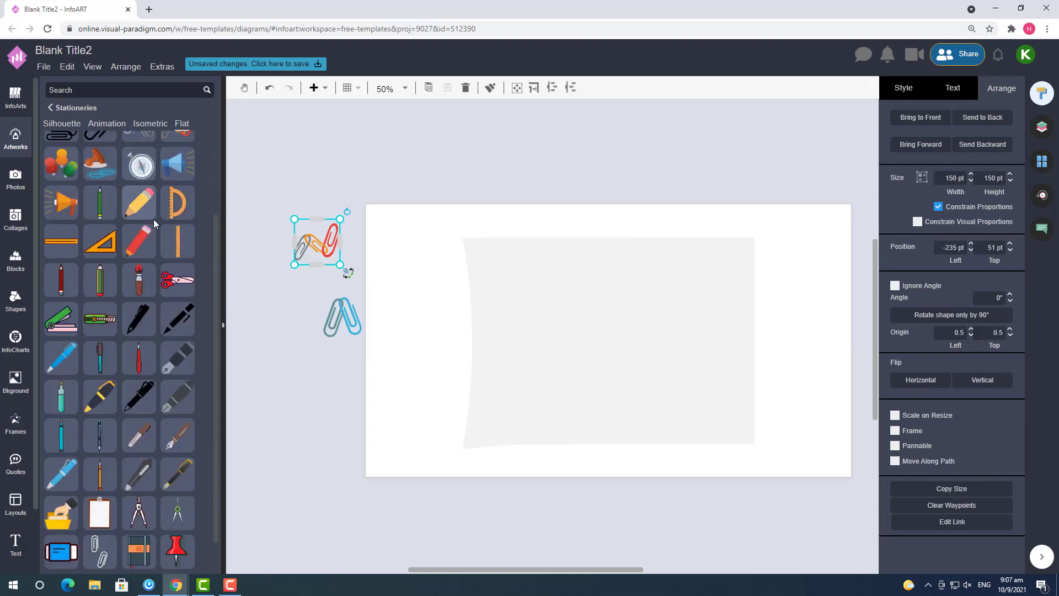
pyautogui.moveTo(61, 357); pyautogui.dragTo(361, 336)
# - Place the pair of white paper clips above the other stationery items beside the canvas
pyautogui.scroll(-1, 101, 400)
pyautogui.moveTo(101, 399)
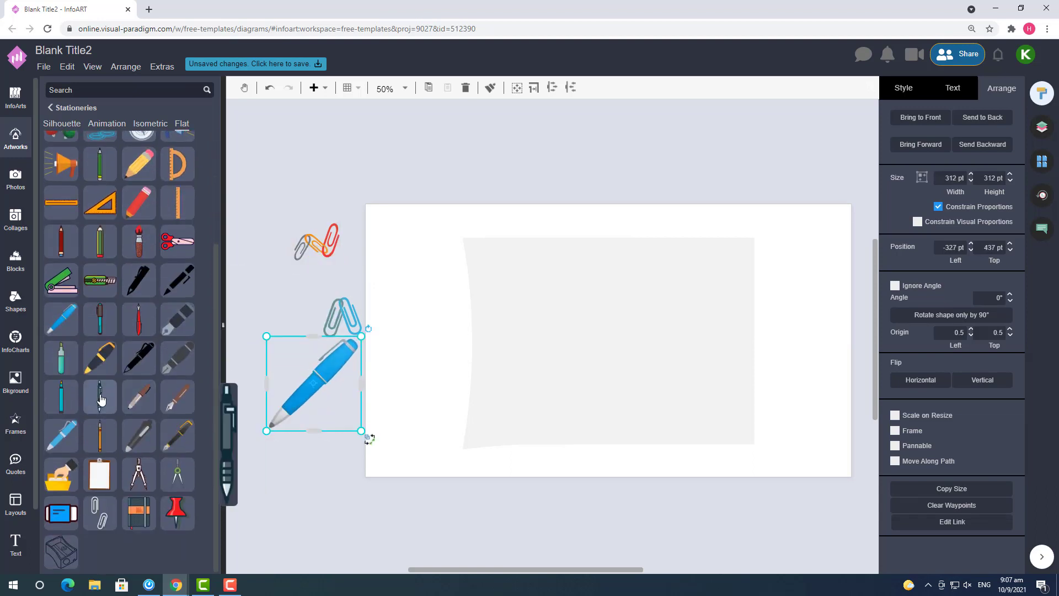
pyautogui.moveTo(114, 518)
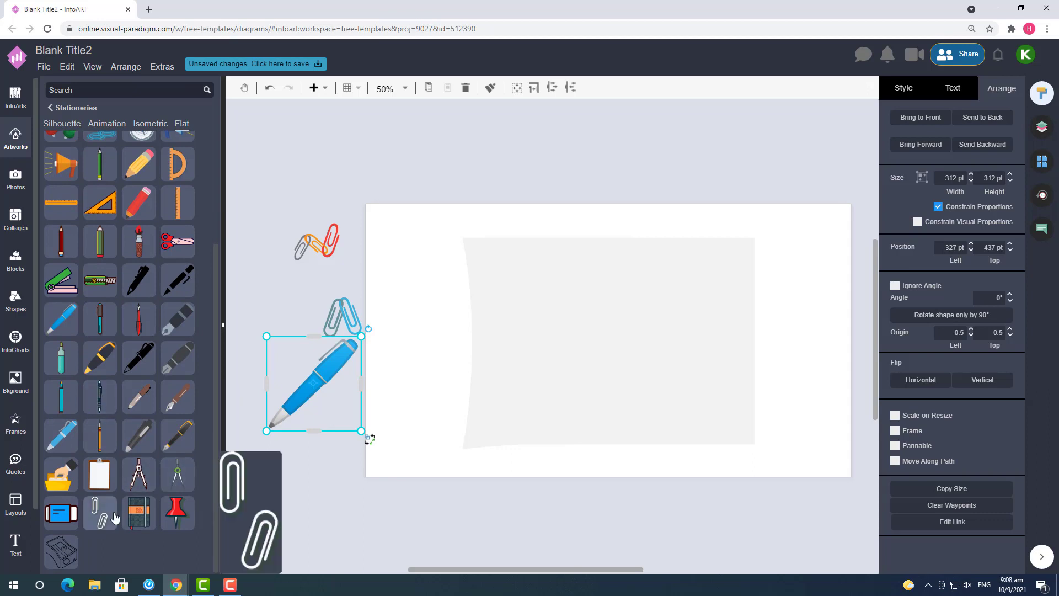
pyautogui.moveTo(115, 517); pyautogui.dragTo(263, 201)
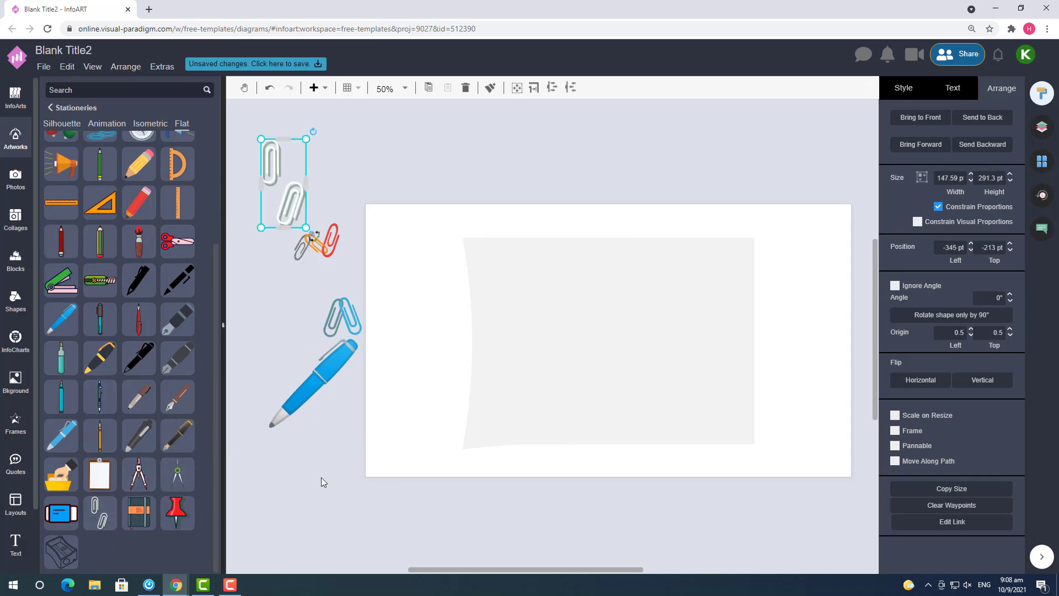
pyautogui.moveTo(131, 439)
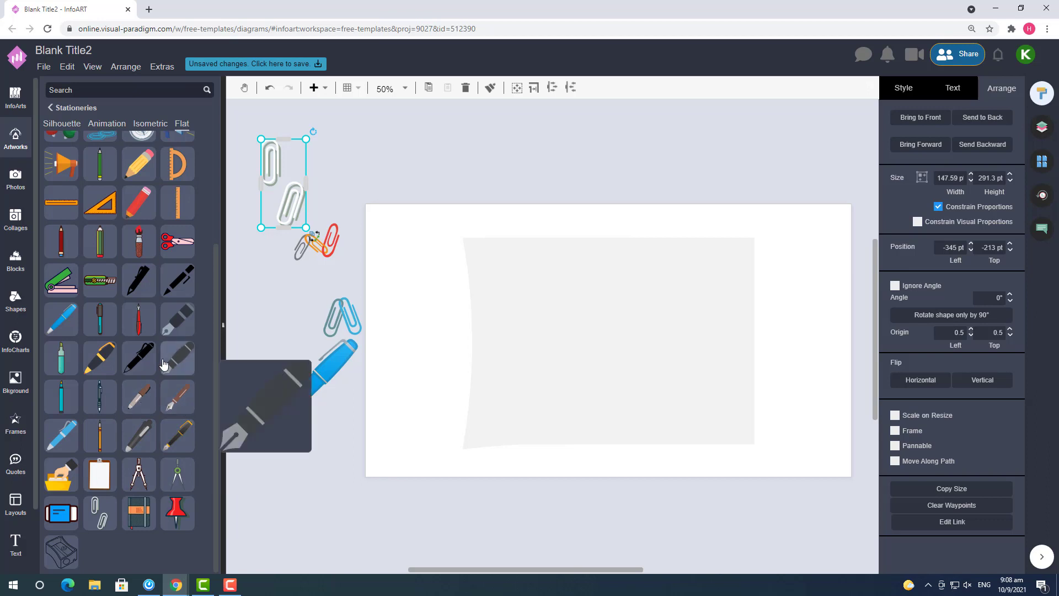
# - Place the flat green pencil from the Stationeries artworks beside the canvas and resize it to a tall upright pencil
pyautogui.moveTo(152, 363)
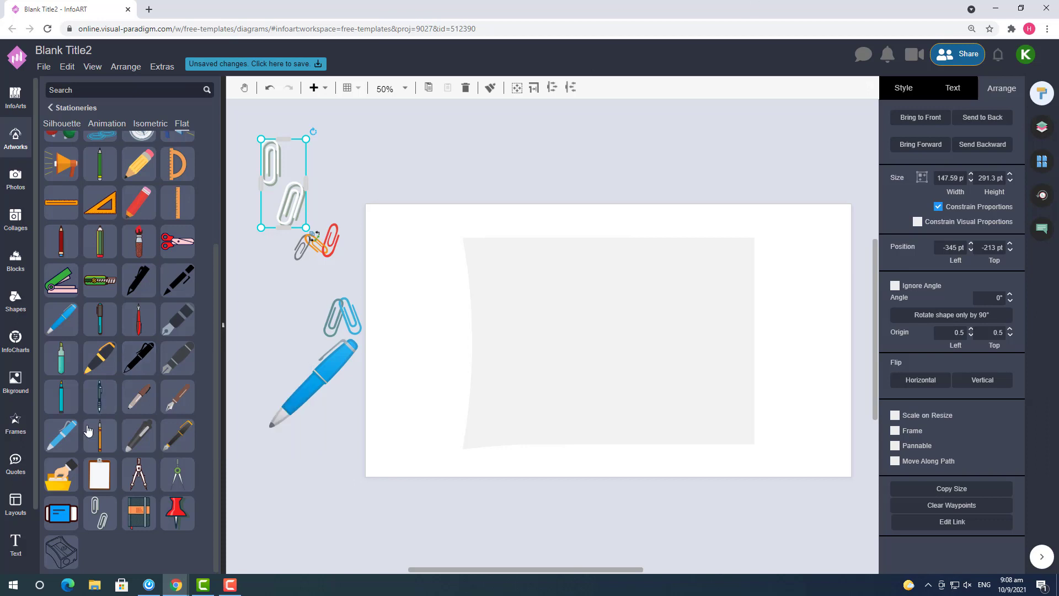
pyautogui.scroll(3, 155, 431)
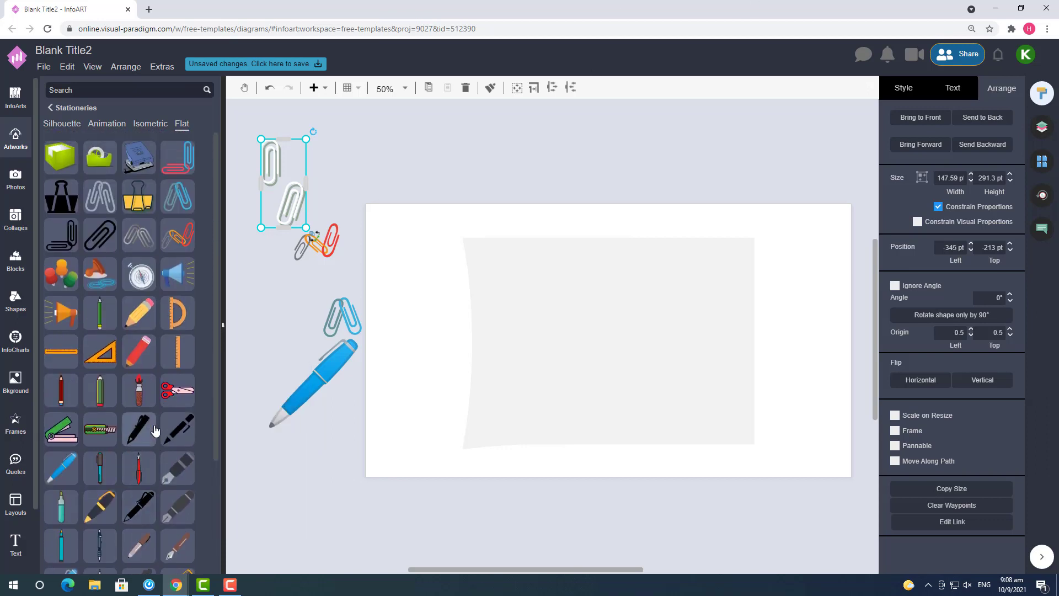
pyautogui.scroll(-2, 155, 431)
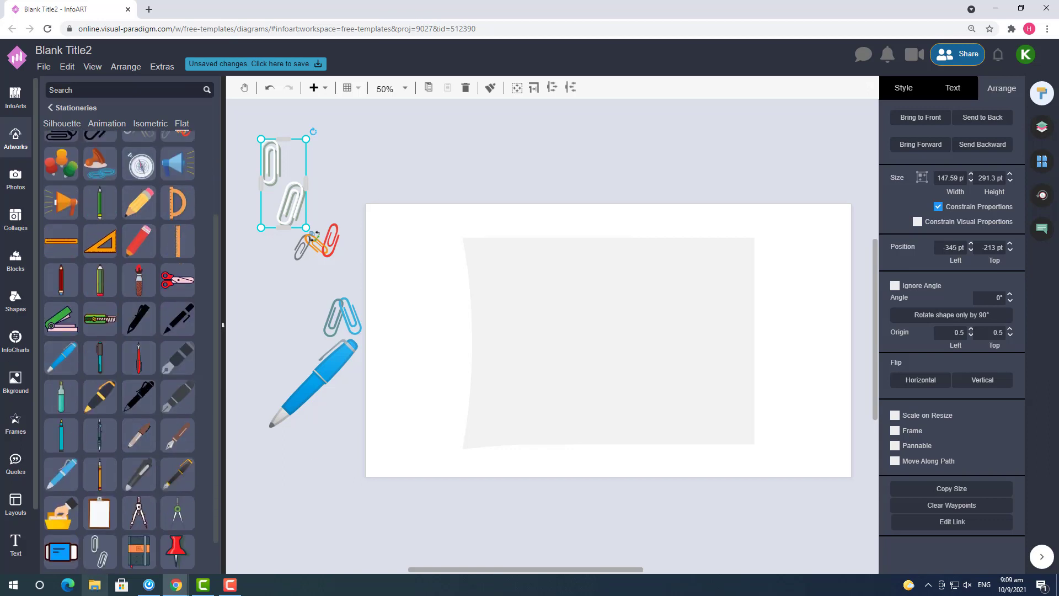
pyautogui.moveTo(191, 445)
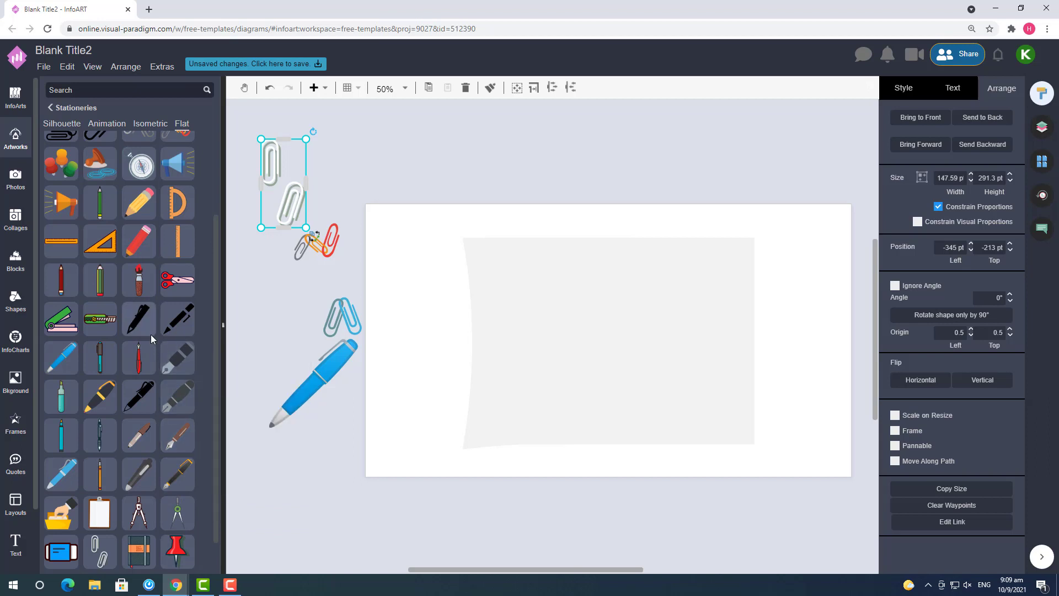
pyautogui.moveTo(150, 334)
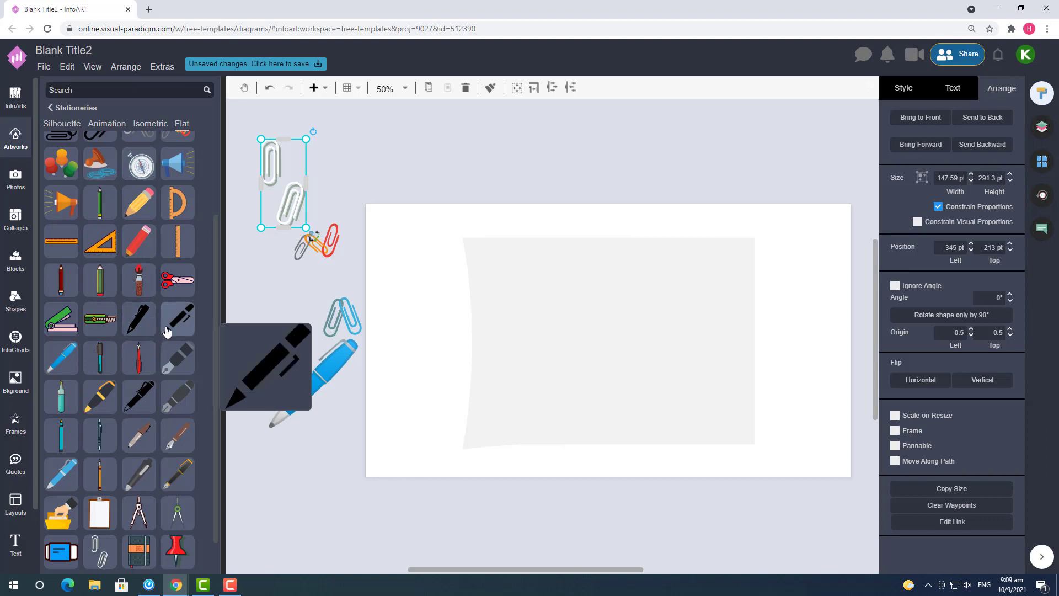
pyautogui.scroll(-1, 167, 331)
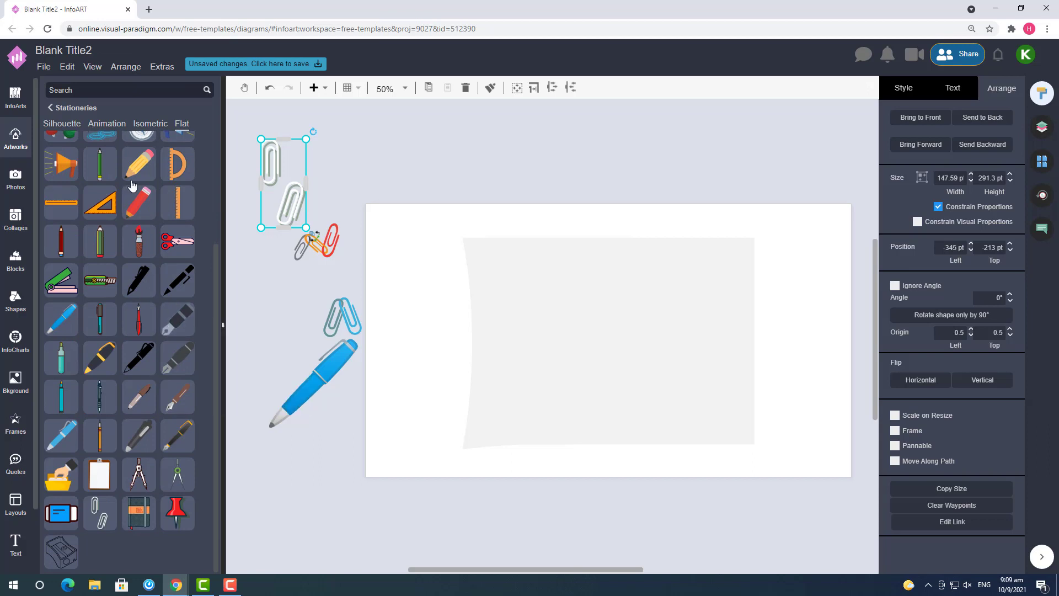
pyautogui.scroll(4, 167, 331)
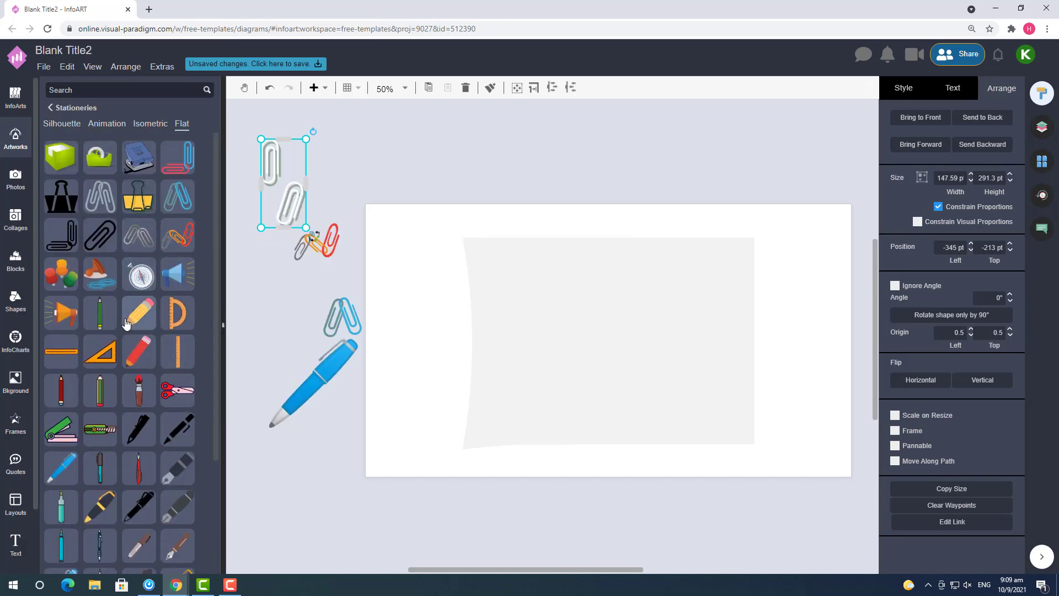
pyautogui.moveTo(100, 313)
pyautogui.mouseDown()
pyautogui.moveTo(300, 474)
pyautogui.moveTo(296, 530)
pyautogui.moveTo(372, 382)
pyautogui.mouseUp()
pyautogui.scroll(-3, 110, 374)
pyautogui.moveTo(349, 421); pyautogui.dragTo(344, 446)
pyautogui.click(289, 442)
# - Line up the grey-capped teal pen and the red fountain pen beside the green pencil, and delete the blue pen
pyautogui.moveTo(138, 358); pyautogui.dragTo(460, 364)
pyautogui.scroll(-2, 458, 437)
pyautogui.moveTo(396, 327); pyautogui.dragTo(388, 360)
pyautogui.moveTo(412, 286); pyautogui.dragTo(365, 316)
pyautogui.click(351, 342)
pyautogui.moveTo(347, 348)
pyautogui.mouseDown()
pyautogui.moveTo(349, 332)
pyautogui.moveTo(389, 342)
pyautogui.mouseUp()
pyautogui.click(408, 469)
pyautogui.moveTo(331, 257); pyautogui.dragTo(308, 189)
pyautogui.moveTo(336, 158); pyautogui.dragTo(313, 168)
pyautogui.press('Delete')
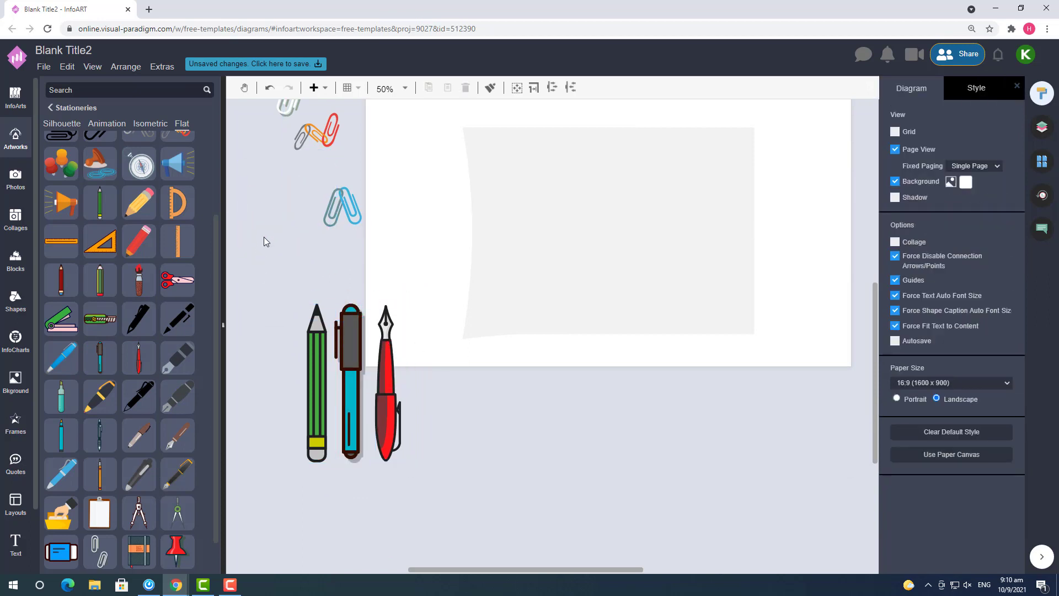
# - Add the yellow binder clip from the flat stationery artworks near the canvas's lower edge
pyautogui.scroll(-1, 127, 386)
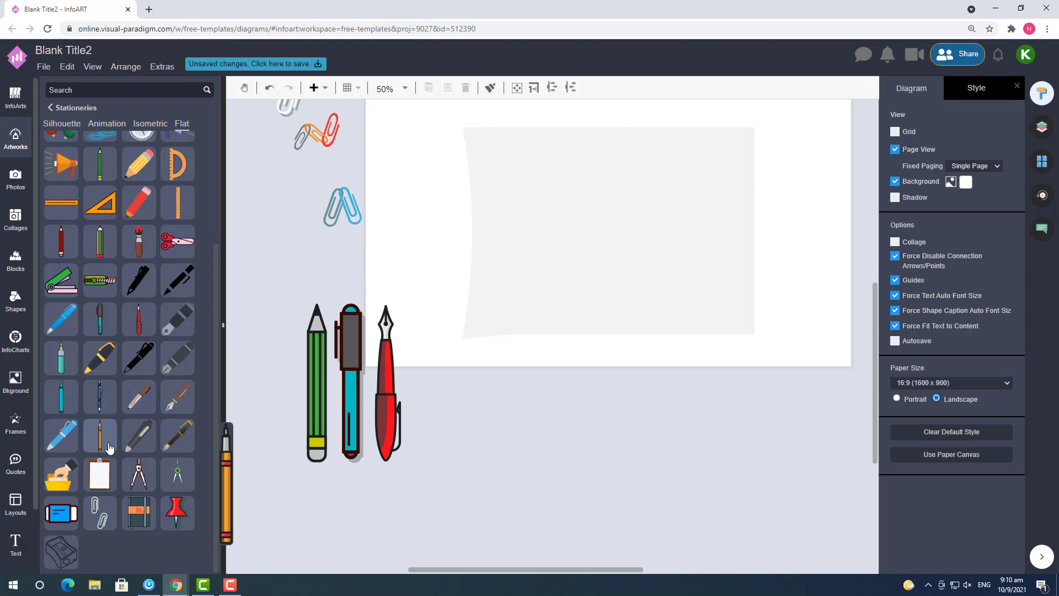
pyautogui.moveTo(182, 389)
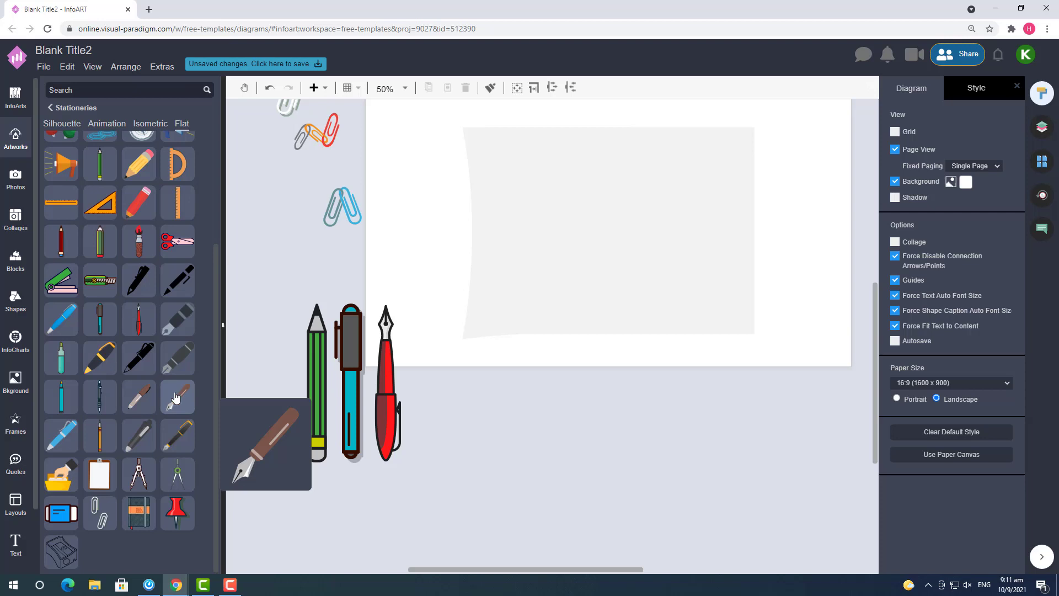
pyautogui.moveTo(175, 478)
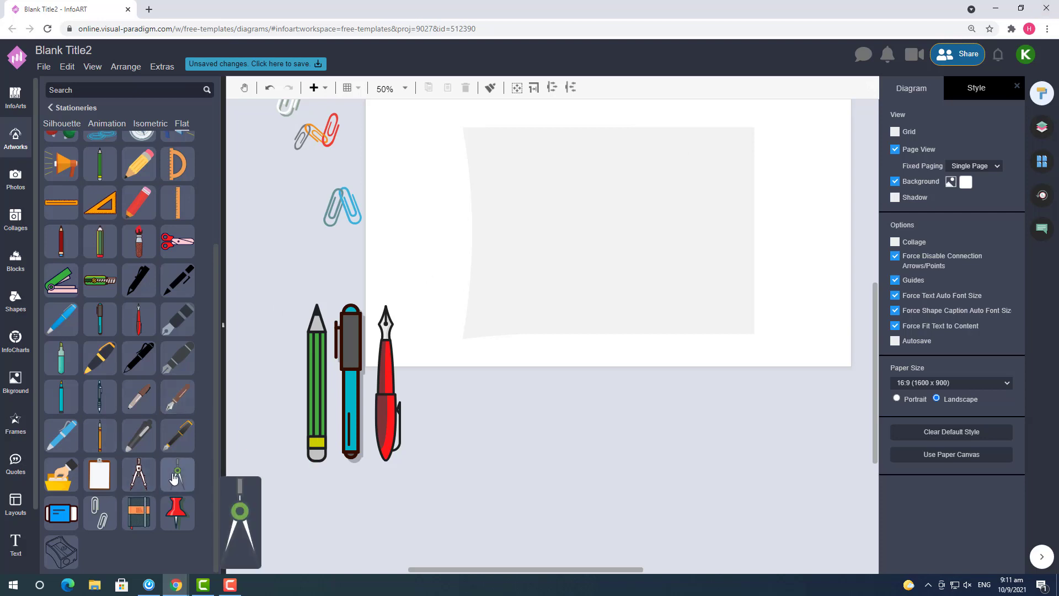
pyautogui.scroll(3, 117, 372)
pyautogui.moveTo(150, 237)
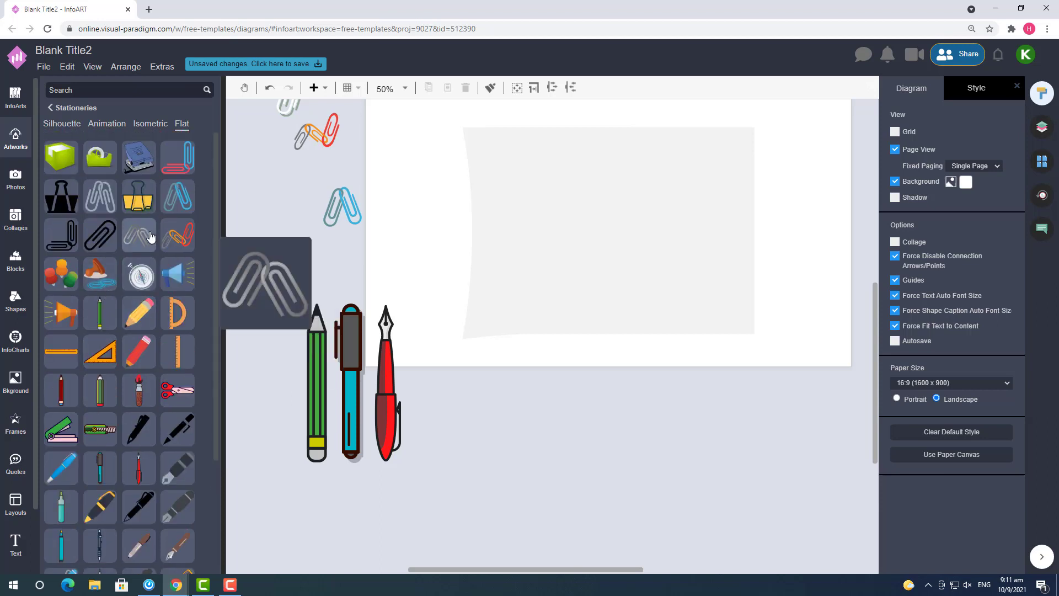
pyautogui.click(138, 196)
# - Place the red pencil beside the green pencil and enlarge it to match the row's height
pyautogui.moveTo(145, 371)
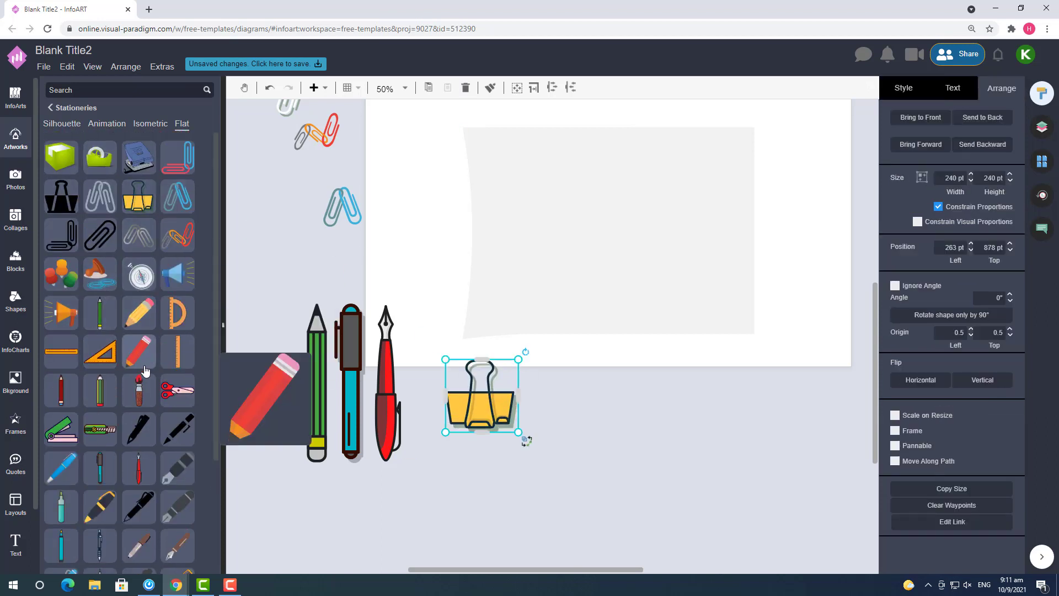
pyautogui.moveTo(61, 391)
pyautogui.mouseDown()
pyautogui.moveTo(292, 383)
pyautogui.moveTo(284, 356)
pyautogui.mouseUp()
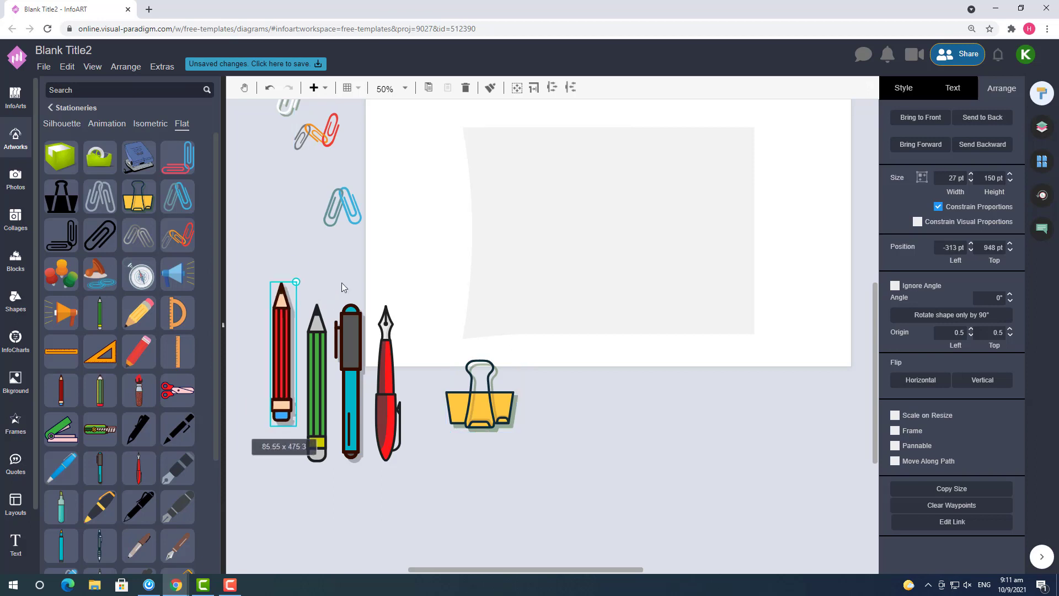
pyautogui.moveTo(342, 282); pyautogui.dragTo(342, 263)
pyautogui.moveTo(285, 309); pyautogui.dragTo(283, 348)
# - Add the green stapler below the binder clip, sized about 355 by 284 pt
pyautogui.scroll(-1, 105, 385)
pyautogui.moveTo(411, 479); pyautogui.dragTo(409, 484)
pyautogui.moveTo(452, 484); pyautogui.dragTo(514, 433)
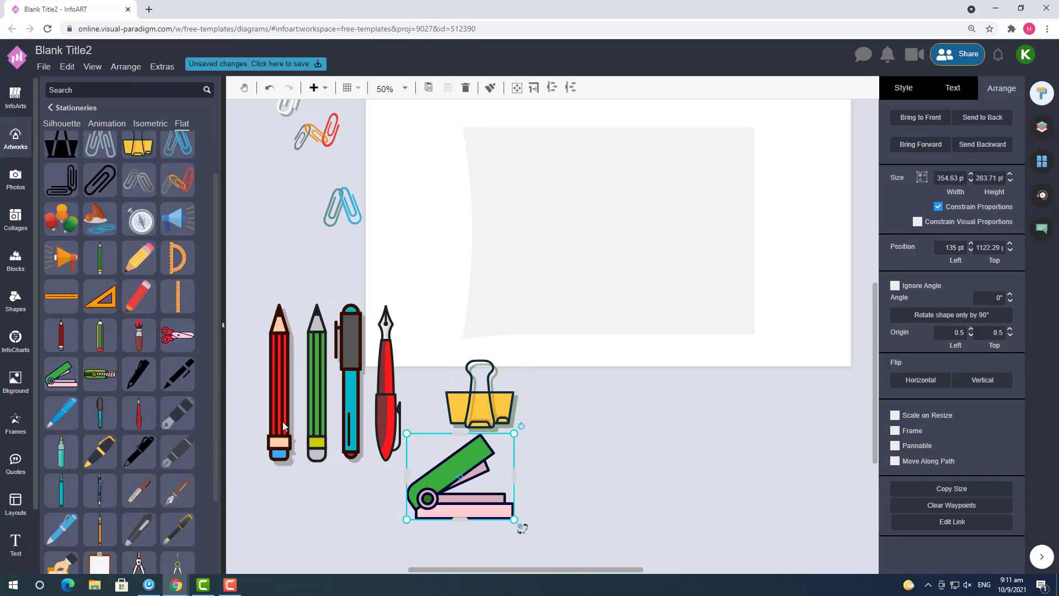
# - Place the wide teal marker with the green tip below the canvas
pyautogui.scroll(-2, 100, 358)
pyautogui.moveTo(61, 358)
pyautogui.mouseDown()
pyautogui.moveTo(338, 504)
pyautogui.moveTo(374, 361)
pyautogui.mouseUp()
pyautogui.moveTo(351, 472); pyautogui.dragTo(591, 473)
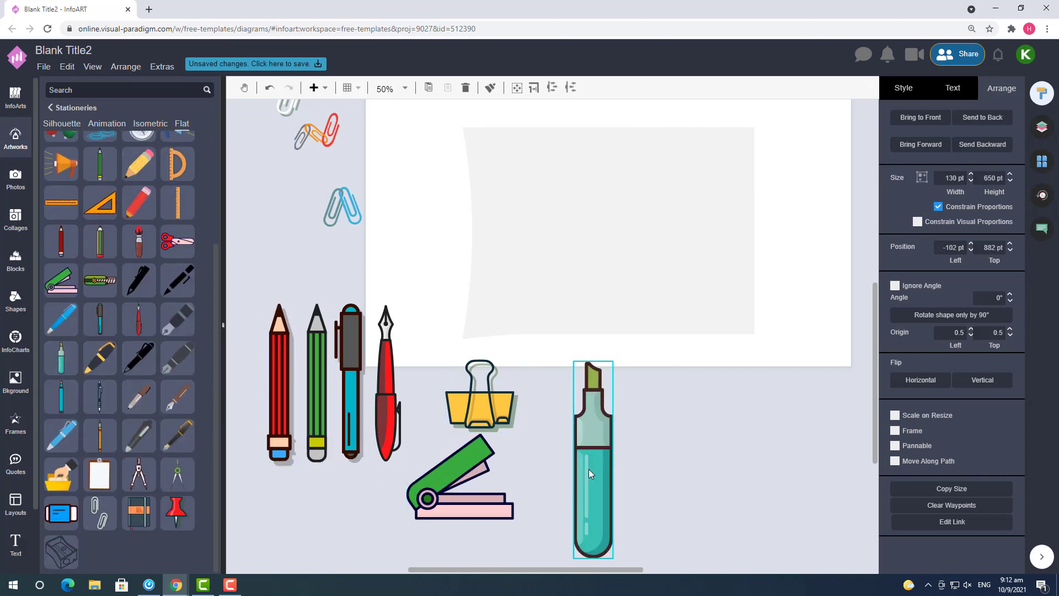
# - Place the slim yellow-tipped teal highlighter beside the red fountain pen, about 64 by 483 pt, and delete the wide teal marker
pyautogui.moveTo(65, 408)
pyautogui.mouseDown()
pyautogui.moveTo(622, 491)
pyautogui.moveTo(645, 384)
pyautogui.mouseUp()
pyautogui.moveTo(634, 466); pyautogui.dragTo(418, 389)
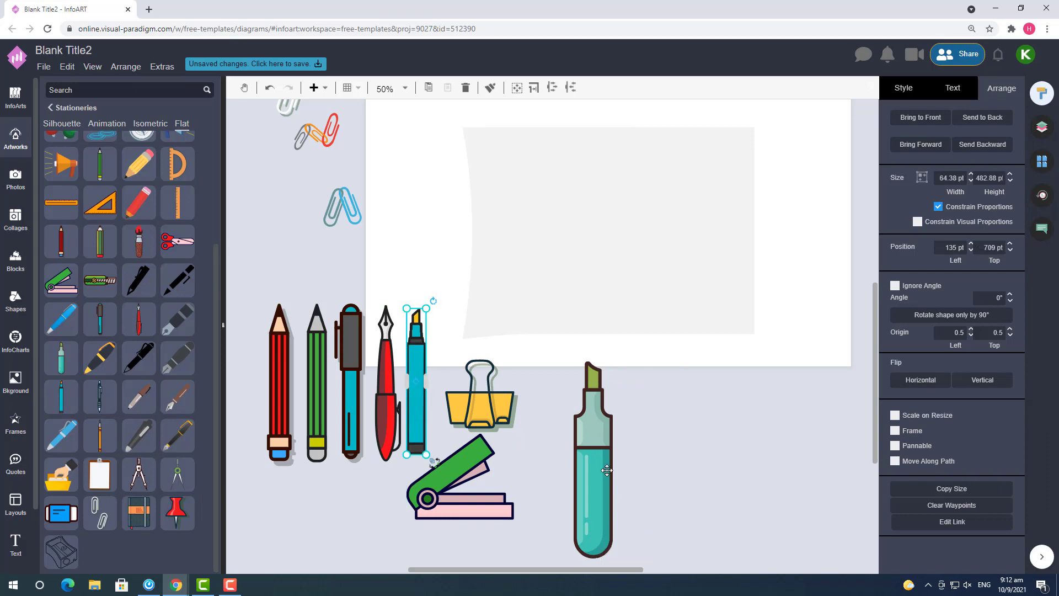
pyautogui.click(608, 468)
pyautogui.press('Delete')
# - Add the orange mechanical pencil beside the red pencil and the dot grid notebook below the sheet, the notebook about 396 by 606 pt
pyautogui.moveTo(100, 436); pyautogui.dragTo(267, 377)
pyautogui.moveTo(138, 514)
pyautogui.mouseDown()
pyautogui.moveTo(615, 440)
pyautogui.moveTo(678, 359)
pyautogui.moveTo(631, 408)
pyautogui.mouseUp()
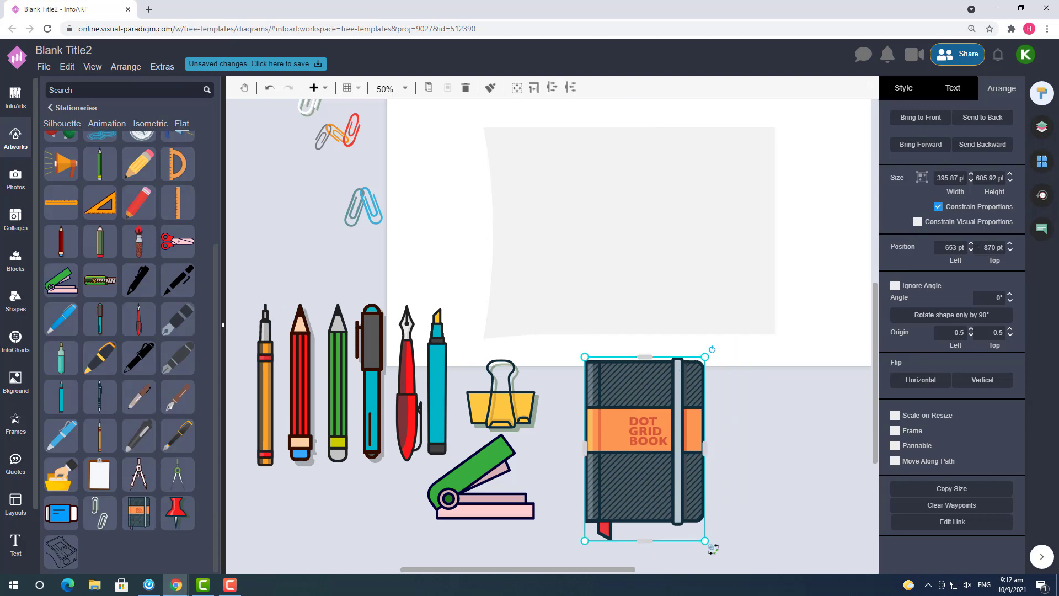
pyautogui.click(764, 446)
# - Move the yellow binder clip onto the grey sheet's upper edge and set the notebook aside, away from the canvas
pyautogui.scroll(-1, 764, 446)
pyautogui.moveTo(558, 406); pyautogui.dragTo(657, 183)
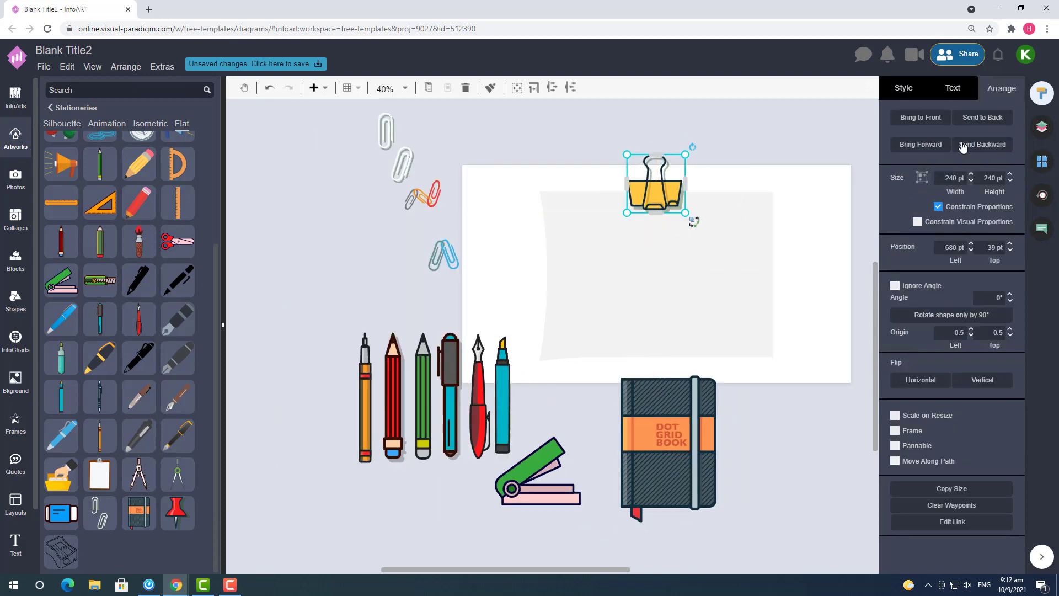
pyautogui.click(903, 89)
pyautogui.click(745, 309)
pyautogui.click(852, 353)
pyautogui.moveTo(668, 442); pyautogui.dragTo(822, 535)
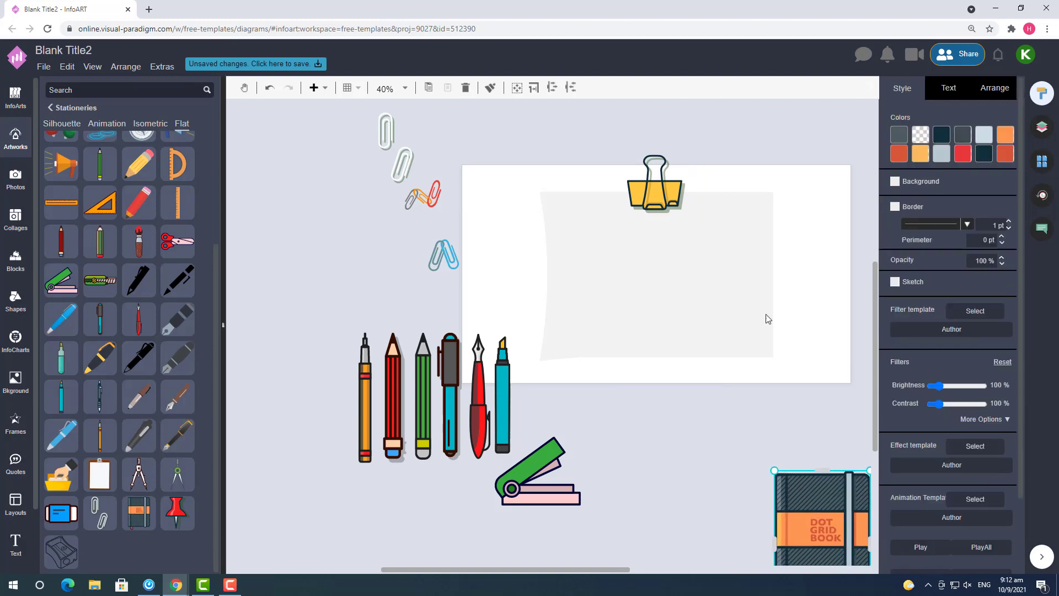
# - Shift the grey sheet and binder clip slightly down together, and trim the white cover rectangle back to the canvas's lower edge
pyautogui.click(654, 180)
pyautogui.click(745, 307)
pyautogui.moveTo(838, 404); pyautogui.dragTo(499, 148)
pyautogui.moveTo(651, 207); pyautogui.dragTo(651, 220)
pyautogui.click(696, 411)
pyautogui.click(693, 387)
pyautogui.moveTo(669, 395); pyautogui.dragTo(669, 383)
pyautogui.click(689, 434)
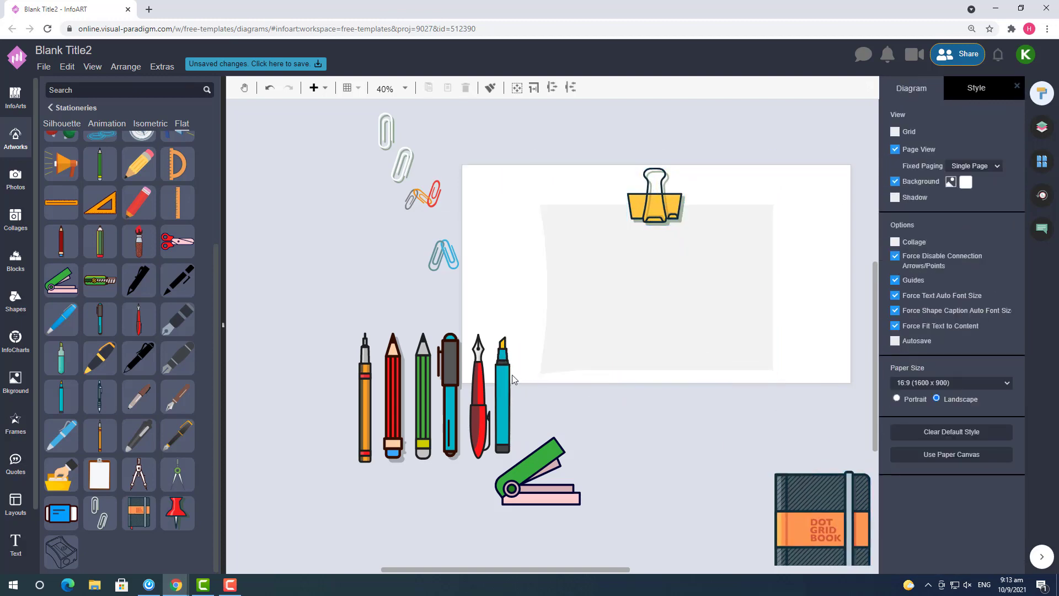
# - Spread the teal highlighter, the stapler and the three sets of paper clips apart around the canvas
pyautogui.moveTo(505, 375); pyautogui.dragTo(518, 307)
pyautogui.moveTo(538, 471); pyautogui.dragTo(654, 434)
pyautogui.moveTo(444, 255); pyautogui.dragTo(334, 210)
pyautogui.moveTo(423, 195); pyautogui.dragTo(459, 137)
pyautogui.moveTo(402, 164); pyautogui.dragTo(360, 135)
# - Place the dot grid notebook tilted over the canvas's lower-right corner and shrink it slightly
pyautogui.moveTo(804, 478)
pyautogui.mouseDown()
pyautogui.moveTo(776, 362)
pyautogui.moveTo(740, 338)
pyautogui.moveTo(748, 328)
pyautogui.mouseUp()
pyautogui.hscroll(3, 729, 347)
pyautogui.click(763, 302)
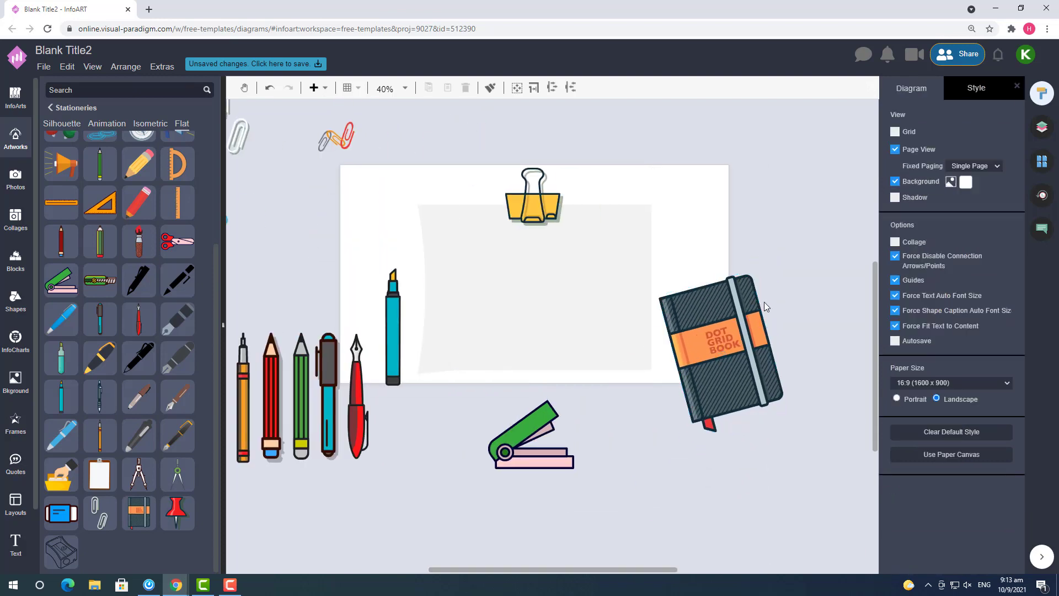
pyautogui.click(770, 359)
pyautogui.moveTo(793, 385); pyautogui.dragTo(789, 342)
pyautogui.click(788, 342)
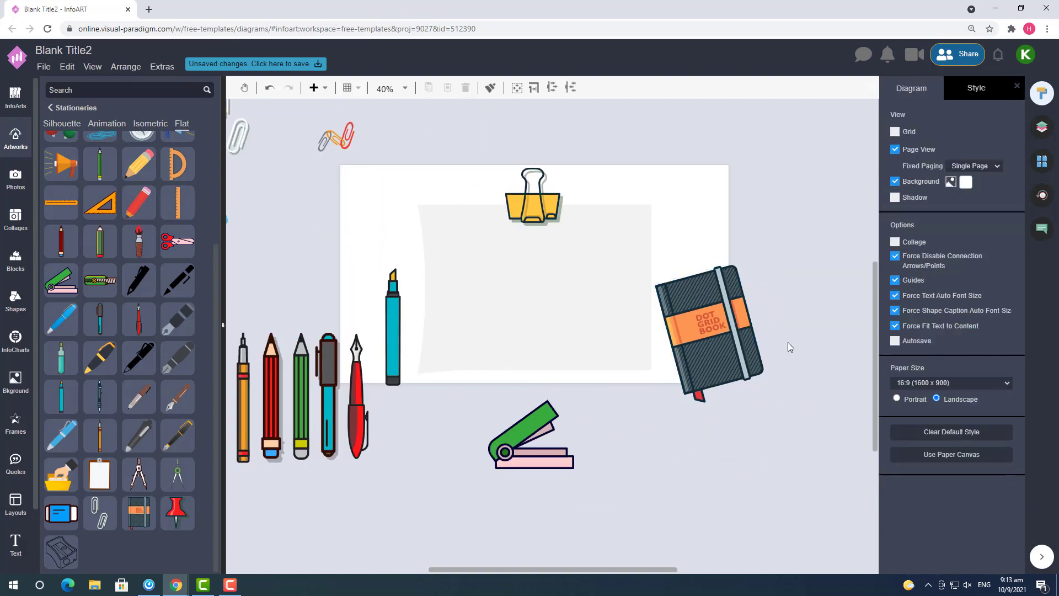
# - Tilt the teal highlighter diagonally across the canvas's lower-left corner, and lay the grey-capped teal pen nearly horizontal below the canvas
pyautogui.click(393, 314)
pyautogui.moveTo(406, 264); pyautogui.dragTo(433, 270)
pyautogui.moveTo(398, 313)
pyautogui.mouseDown()
pyautogui.moveTo(399, 257)
pyautogui.moveTo(354, 359)
pyautogui.mouseUp()
pyautogui.moveTo(330, 436); pyautogui.dragTo(460, 434)
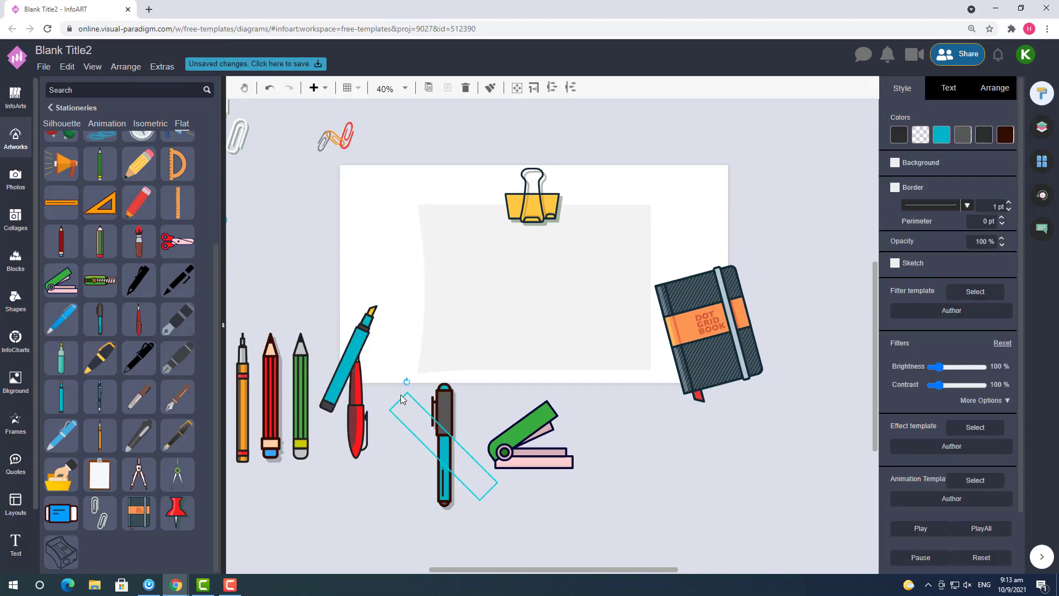
pyautogui.moveTo(401, 398)
pyautogui.mouseDown()
pyautogui.moveTo(382, 459)
pyautogui.moveTo(325, 548)
pyautogui.moveTo(346, 529)
pyautogui.mouseUp()
pyautogui.moveTo(340, 384)
pyautogui.mouseDown()
pyautogui.moveTo(378, 401)
pyautogui.moveTo(390, 451)
pyautogui.mouseUp()
pyautogui.moveTo(442, 370); pyautogui.dragTo(470, 377)
pyautogui.moveTo(404, 422); pyautogui.dragTo(357, 367)
# - Set the red fountain pen aside below the canvas, and place the stapler smaller in the canvas's upper-left corner
pyautogui.moveTo(356, 408); pyautogui.dragTo(648, 525)
pyautogui.moveTo(524, 427); pyautogui.dragTo(382, 240)
pyautogui.moveTo(433, 214)
pyautogui.mouseDown()
pyautogui.moveTo(405, 233)
pyautogui.moveTo(389, 208)
pyautogui.moveTo(427, 176)
pyautogui.mouseUp()
# - Make the shadow colour of the yellow binder clip transparent
pyautogui.click(523, 194)
pyautogui.click(977, 141)
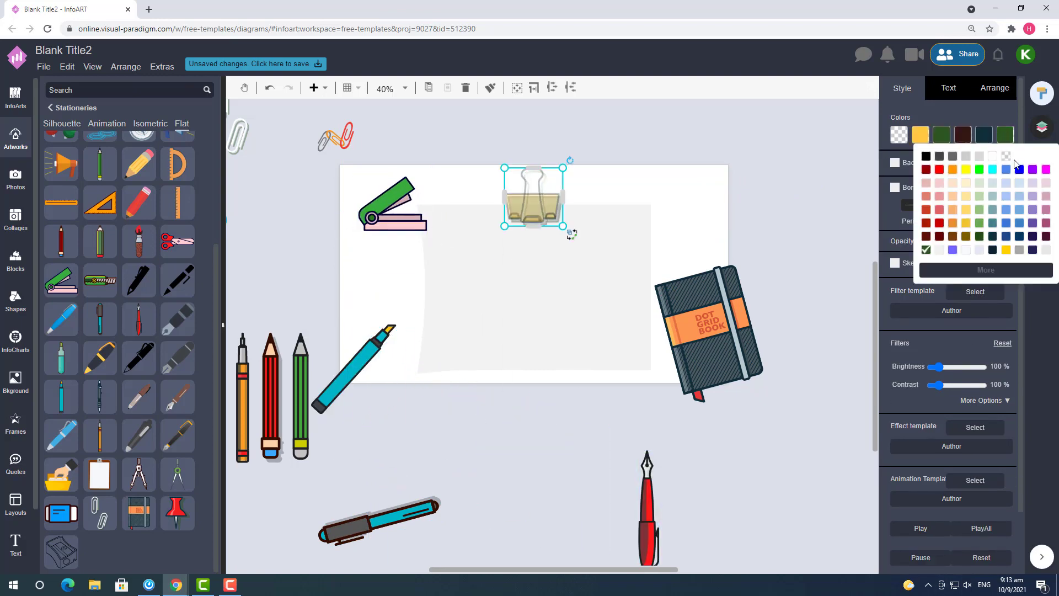
pyautogui.click(783, 161)
# - Rotate the stapler counterclockwise in the canvas's upper-left corner and nudge the teal highlighter up toward the sheet
pyautogui.click(414, 223)
pyautogui.moveTo(435, 169); pyautogui.dragTo(378, 181)
pyautogui.moveTo(374, 185); pyautogui.dragTo(377, 186)
pyautogui.click(415, 254)
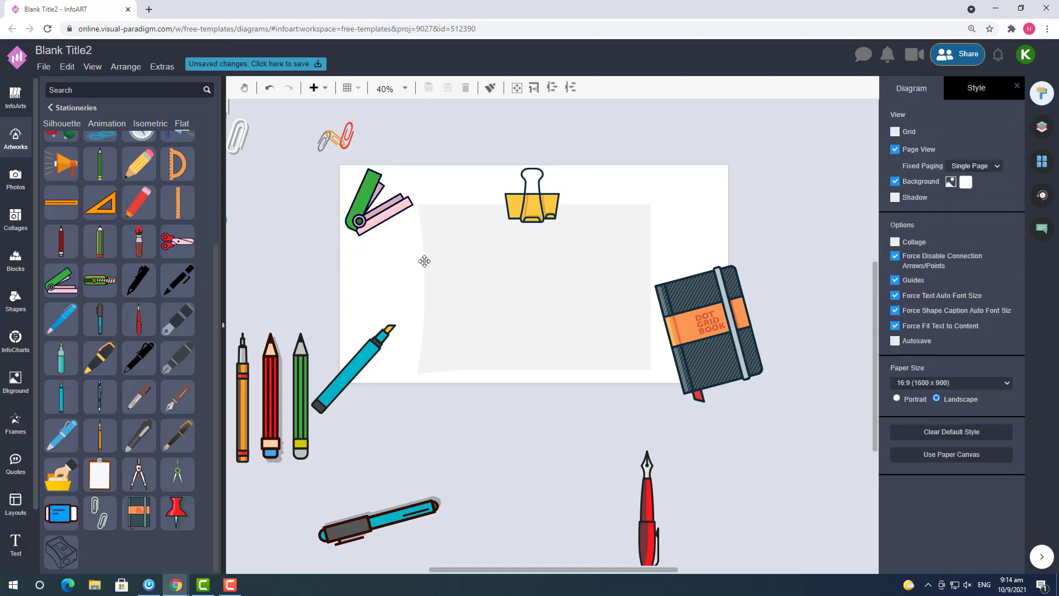
pyautogui.moveTo(373, 338); pyautogui.dragTo(385, 326)
pyautogui.click(316, 389)
# - Lay the orange mechanical pencil diagonally above the notebook with its tip pointing toward the grey sheet
pyautogui.moveTo(245, 414); pyautogui.dragTo(789, 286)
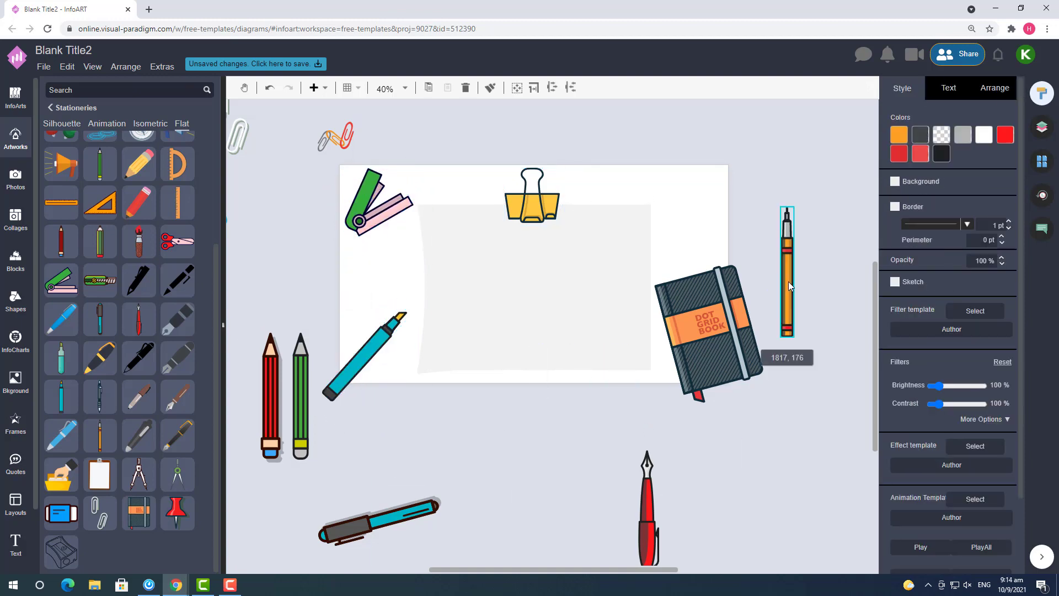
pyautogui.moveTo(715, 232); pyautogui.dragTo(716, 274)
pyautogui.moveTo(808, 250)
pyautogui.mouseDown()
pyautogui.moveTo(760, 204)
pyautogui.moveTo(747, 219)
pyautogui.mouseUp()
pyautogui.click(375, 438)
# - Move the red pencil to the grey sheet's lower edge and make its two dark grey colours transparent
pyautogui.moveTo(270, 411); pyautogui.dragTo(536, 427)
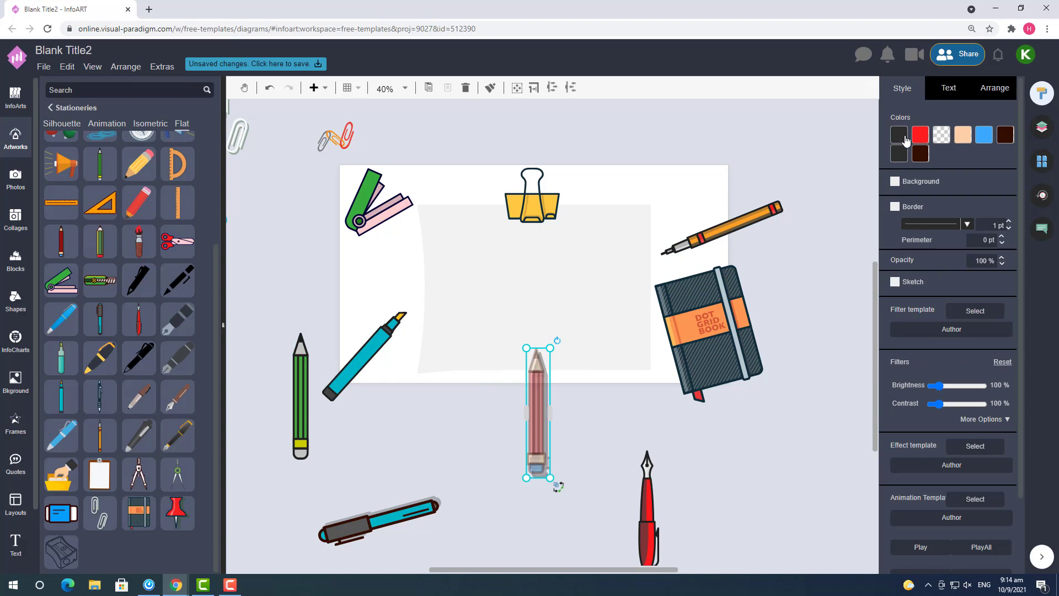
pyautogui.click(905, 141)
pyautogui.click(986, 160)
pyautogui.click(910, 158)
pyautogui.click(967, 190)
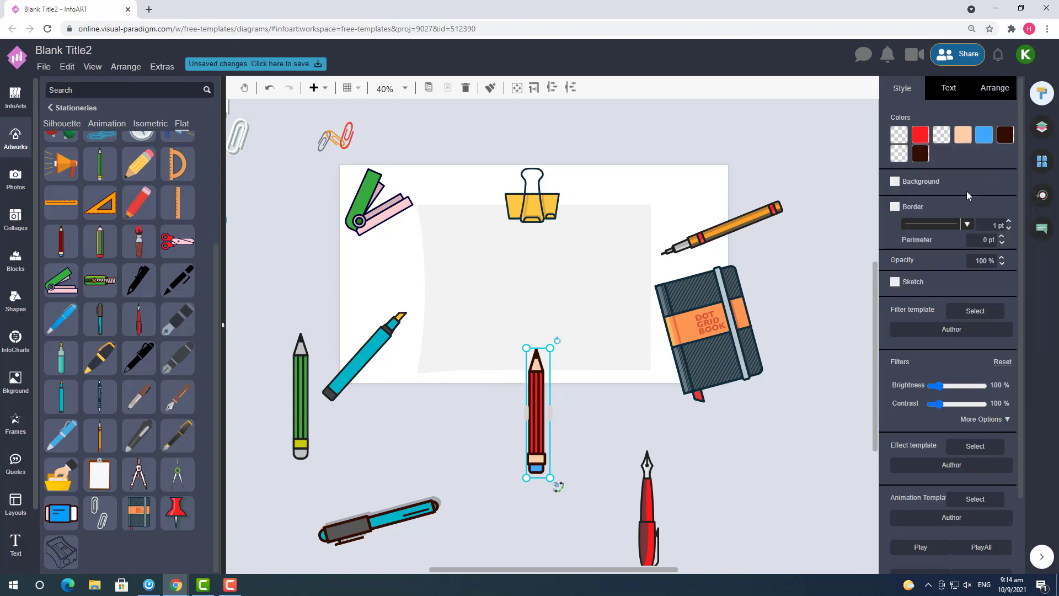
# - Rotate the red pencil and place it just above the orange mechanical pencil at a similar slant
pyautogui.moveTo(484, 351); pyautogui.dragTo(462, 423)
pyautogui.moveTo(579, 404); pyautogui.dragTo(771, 188)
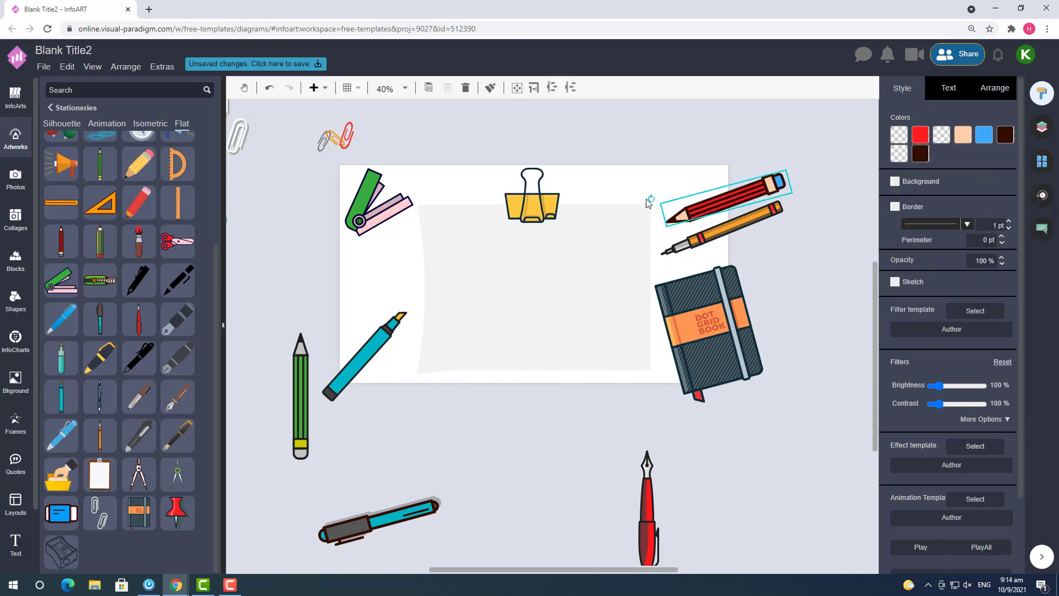
pyautogui.moveTo(649, 203); pyautogui.dragTo(653, 204)
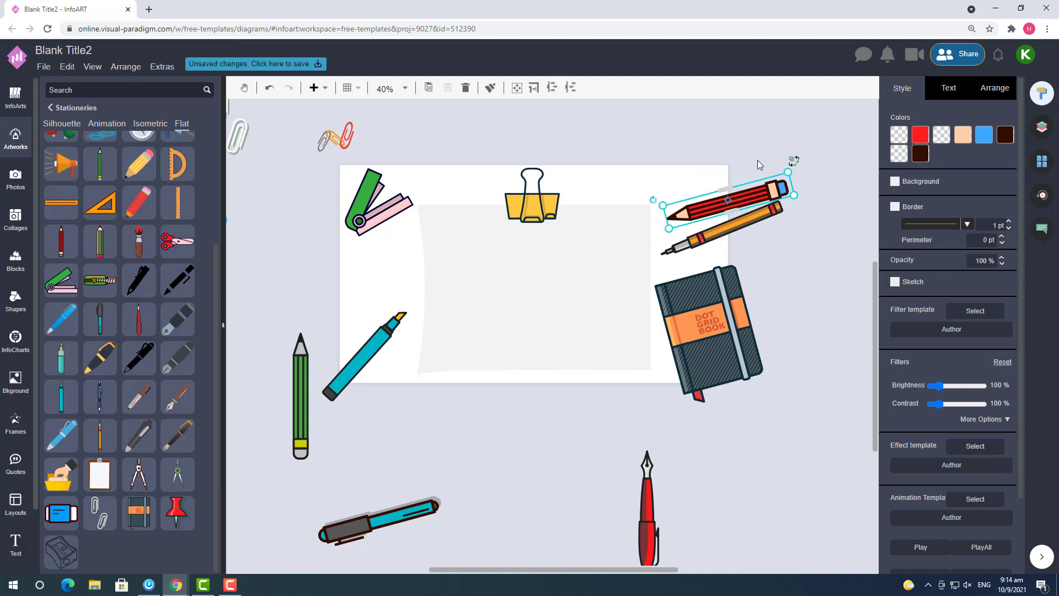
pyautogui.click(757, 160)
# - Nudge the teal highlighter outward and place the red fountain pen slightly tilted beside it near the sheet's lower-left corner
pyautogui.moveTo(364, 363); pyautogui.dragTo(353, 369)
pyautogui.moveTo(651, 486)
pyautogui.mouseDown()
pyautogui.moveTo(428, 347)
pyautogui.moveTo(418, 380)
pyautogui.moveTo(413, 338)
pyautogui.mouseUp()
pyautogui.click(471, 381)
# - Place the blue paper clips, enlarged, on the canvas between the stapler and the teal highlighter
pyautogui.click(335, 140)
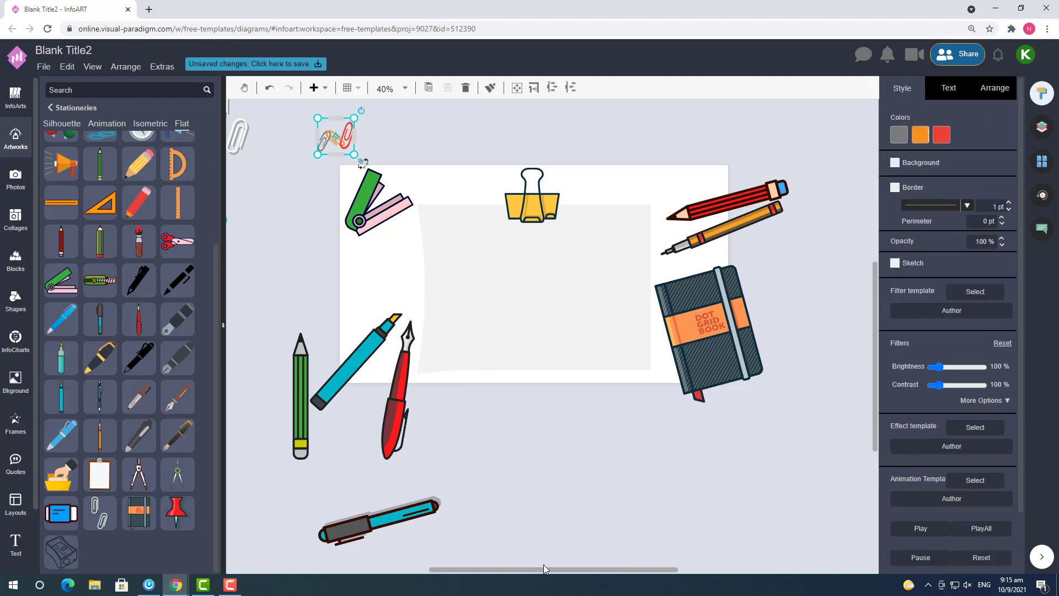
pyautogui.moveTo(544, 569); pyautogui.dragTo(489, 569)
pyautogui.scroll(1, 496, 217)
pyautogui.moveTo(349, 264); pyautogui.dragTo(550, 323)
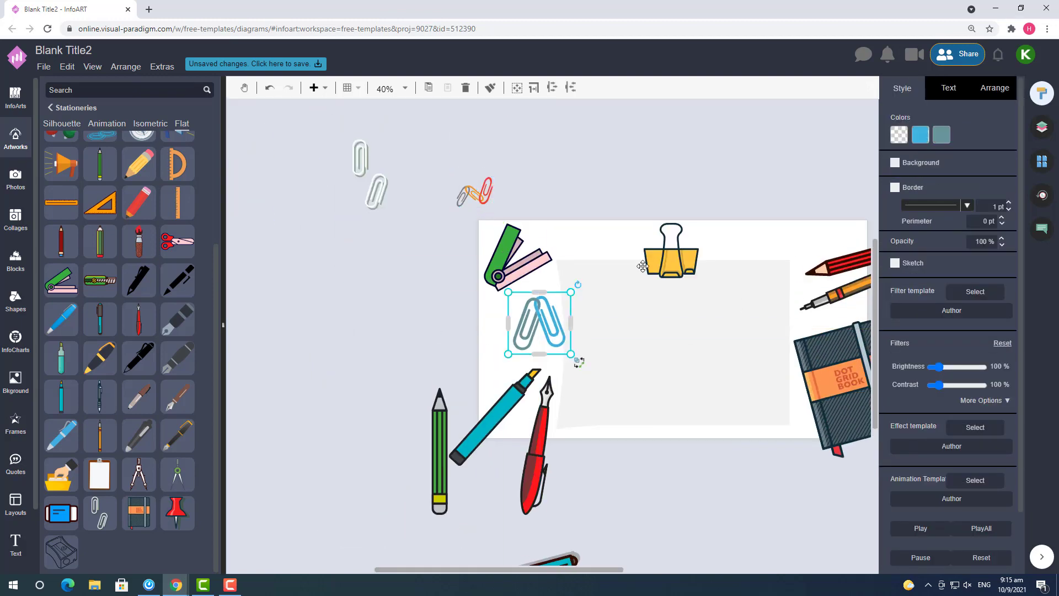
# - Enlarge the stapler slightly and readjust its angle and position in the canvas's upper-left corner
pyautogui.moveTo(518, 255); pyautogui.dragTo(540, 217)
pyautogui.moveTo(555, 175); pyautogui.dragTo(531, 203)
pyautogui.moveTo(517, 253); pyautogui.dragTo(508, 256)
pyautogui.press('Escape')
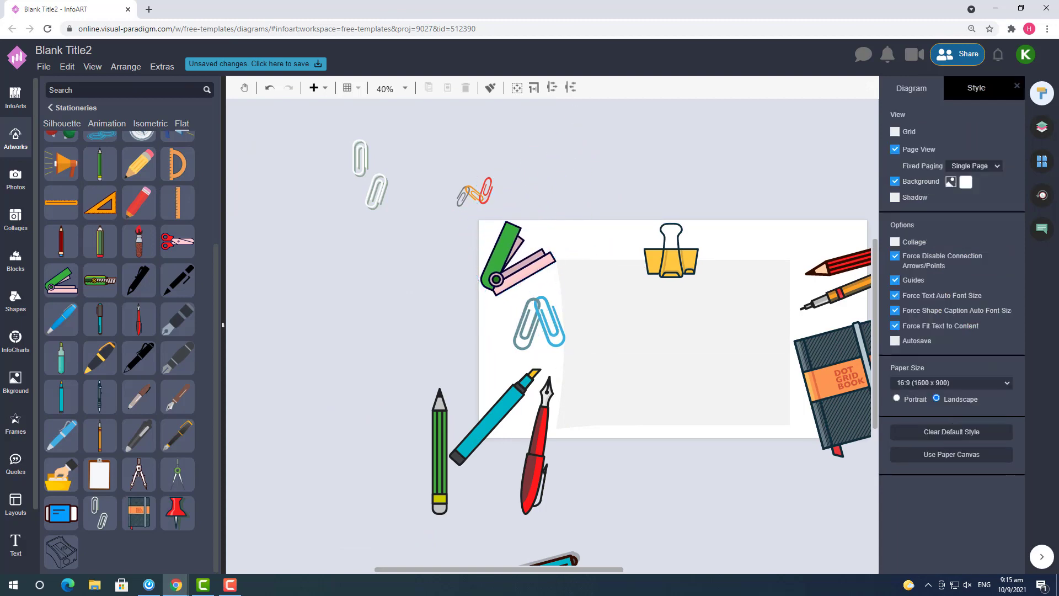
# - Delete the green pencil beside the canvas
pyautogui.moveTo(564, 570); pyautogui.dragTo(602, 570)
pyautogui.click(343, 451)
pyautogui.press('Delete')
# - Move the grey-capped teal pen above the red pencil in the canvas's upper-right corner
pyautogui.scroll(-2, 386, 452)
pyautogui.moveTo(460, 460)
pyautogui.mouseDown()
pyautogui.moveTo(741, 113)
pyautogui.moveTo(759, 110)
pyautogui.mouseUp()
pyautogui.moveTo(611, 569); pyautogui.dragTo(570, 569)
pyautogui.moveTo(874, 396); pyautogui.dragTo(874, 401)
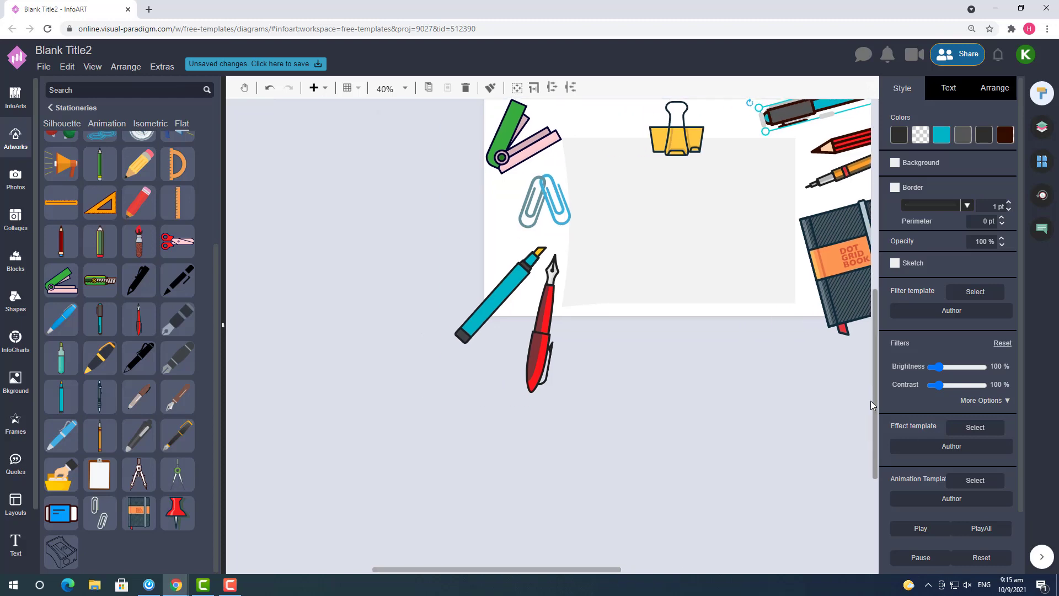
# - Try making the grey, dark and brown colours of the grey-capped teal pen transparent one at a time, undoing the changes
pyautogui.click(756, 422)
pyautogui.click(823, 110)
pyautogui.click(963, 134)
pyautogui.click(963, 143)
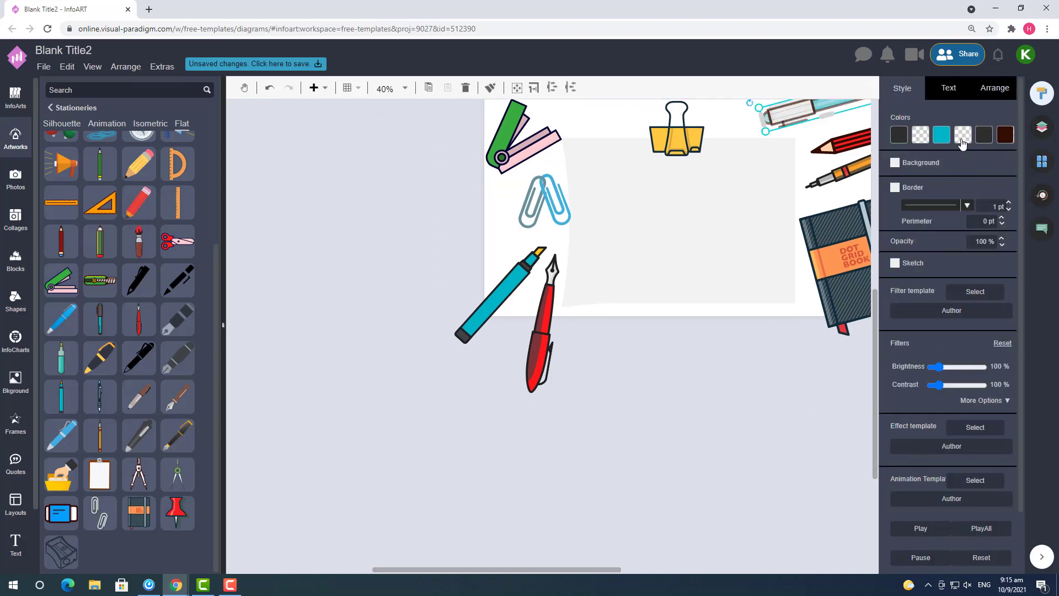
pyautogui.click(987, 139)
pyautogui.click(895, 139)
pyautogui.click(987, 159)
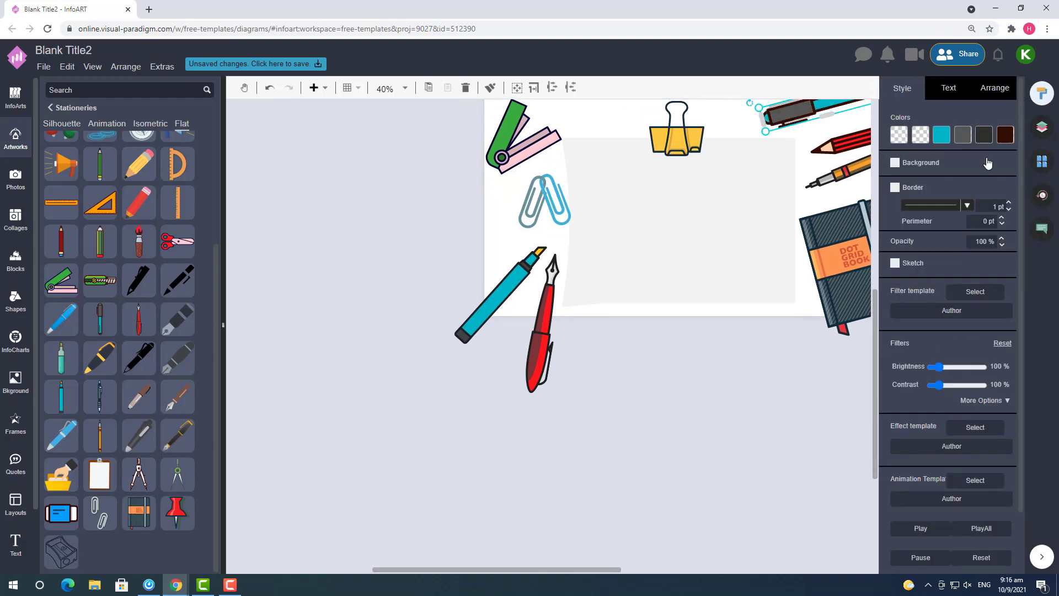
pyautogui.hotkey('ctrl', 'z')
pyautogui.click(1006, 139)
pyautogui.click(1006, 157)
pyautogui.hotkey('ctrl', 'z')
pyautogui.click(998, 141)
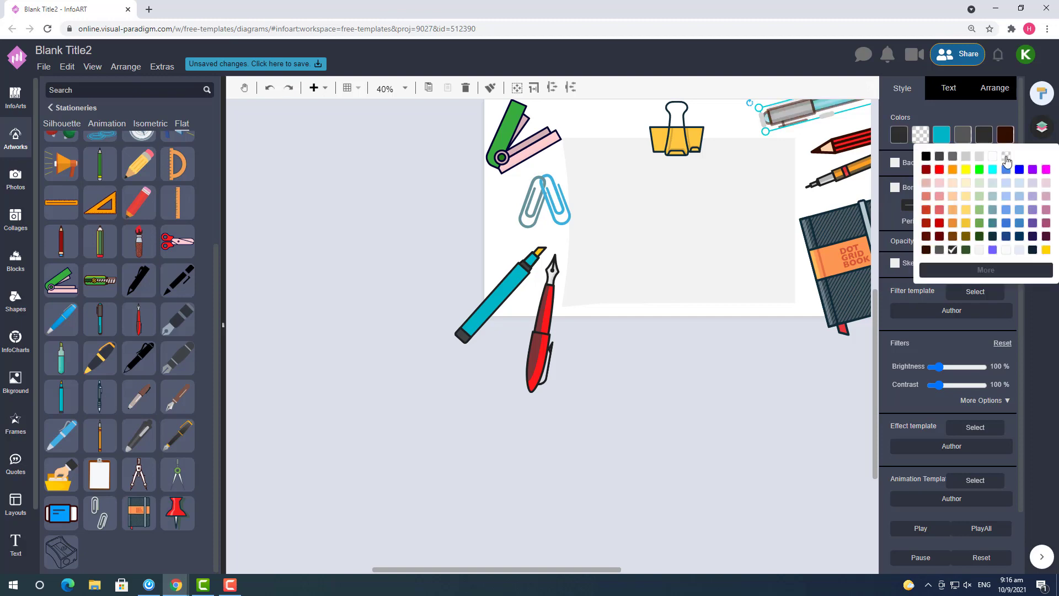
pyautogui.click(1005, 156)
pyautogui.click(1005, 143)
pyautogui.click(714, 371)
pyautogui.scroll(1, 714, 372)
pyautogui.click(809, 166)
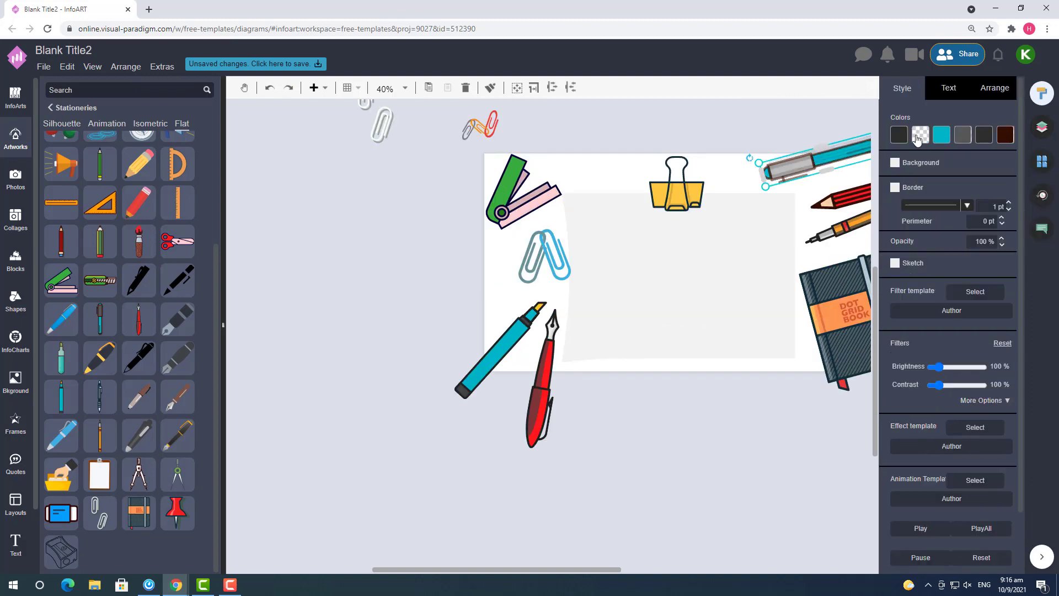
# - Test transparency on the teal pen's first dark colour and its teal body colour, undoing each change
pyautogui.click(897, 138)
pyautogui.click(981, 159)
pyautogui.hotkey('ctrl', 'z')
pyautogui.click(817, 120)
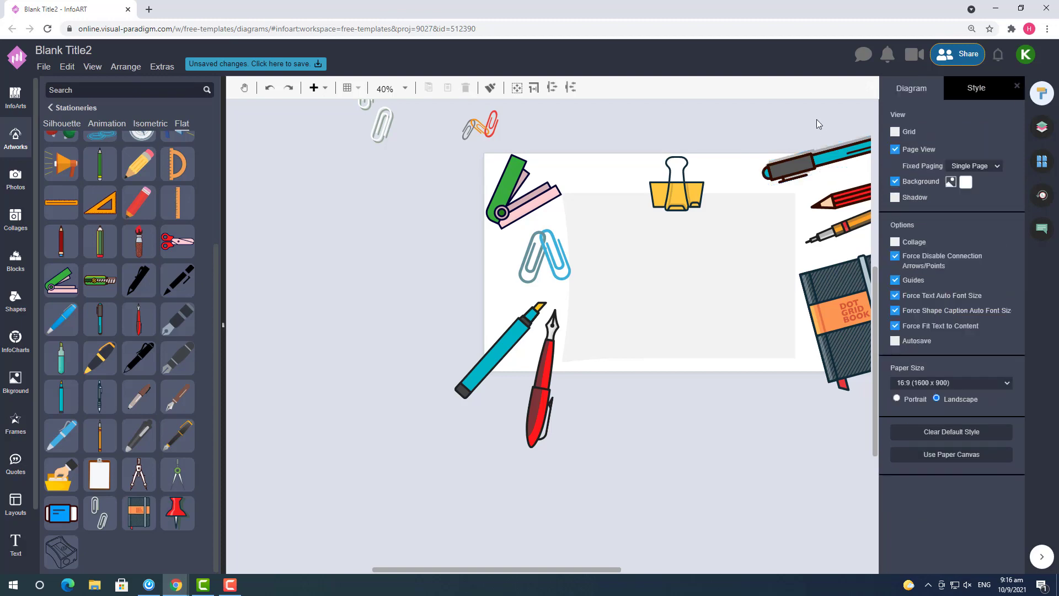
pyautogui.click(844, 149)
pyautogui.click(944, 135)
pyautogui.click(982, 159)
pyautogui.click(784, 111)
pyautogui.hotkey('ctrl', 'z')
# - Test transparency on the pen's last three colours, the grey, dark and brown ones, undoing each change
pyautogui.click(964, 135)
pyautogui.click(981, 159)
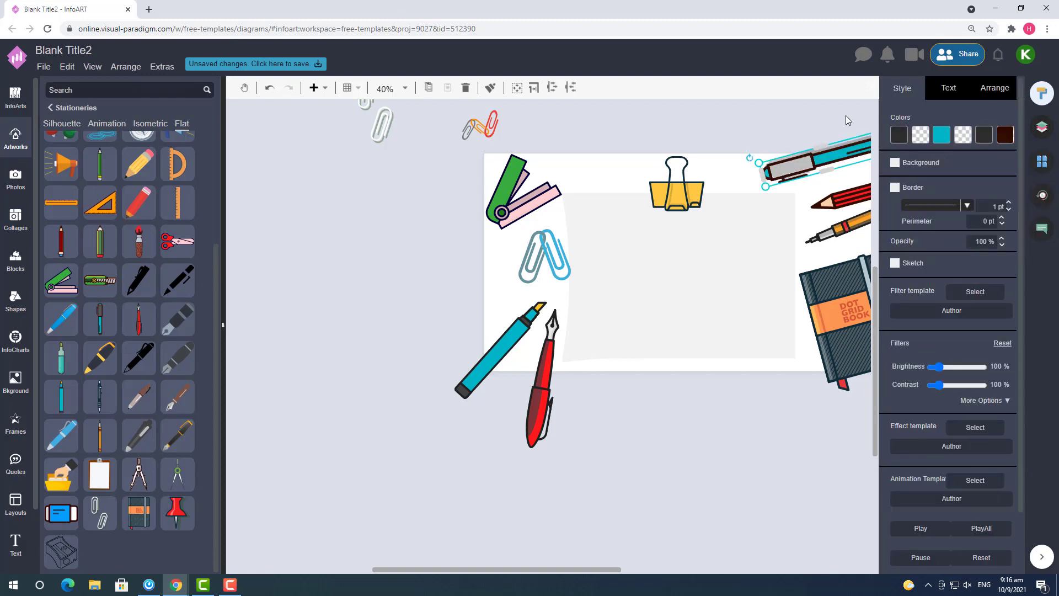
pyautogui.click(846, 114)
pyautogui.hotkey('ctrl', 'z')
pyautogui.click(985, 135)
pyautogui.click(982, 159)
pyautogui.click(811, 115)
pyautogui.hotkey('ctrl', 'z')
pyautogui.click(1005, 135)
pyautogui.click(811, 115)
pyautogui.hotkey('ctrl', 'z')
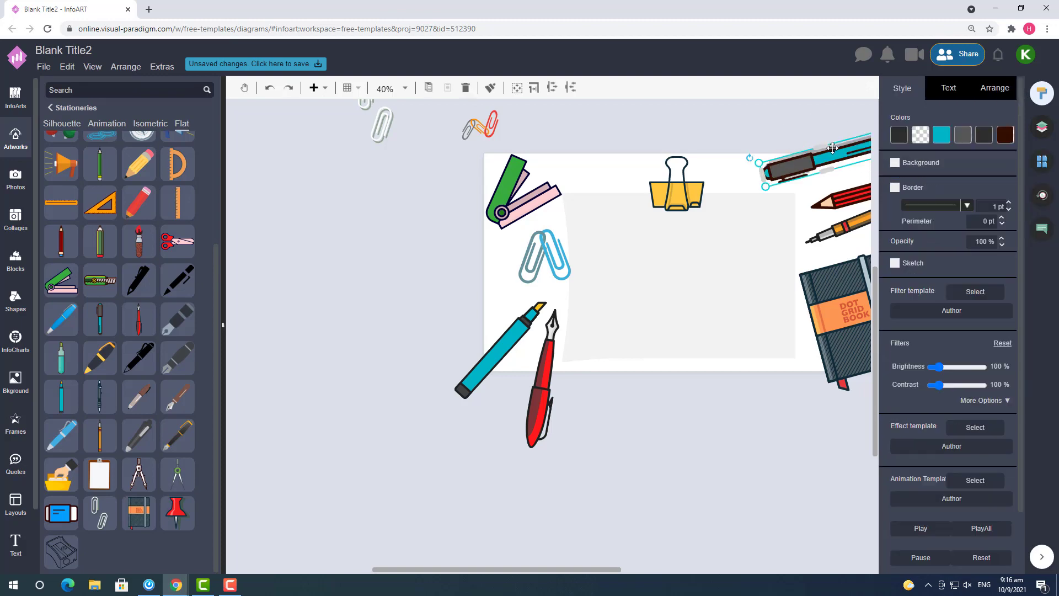
# - Replace the teal pen in the canvas's upper-right area with a rotated copy of the blue paper clips beside the binder clip
pyautogui.press('Delete')
pyautogui.scroll(2, 456, 193)
pyautogui.moveTo(516, 351); pyautogui.dragTo(735, 284)
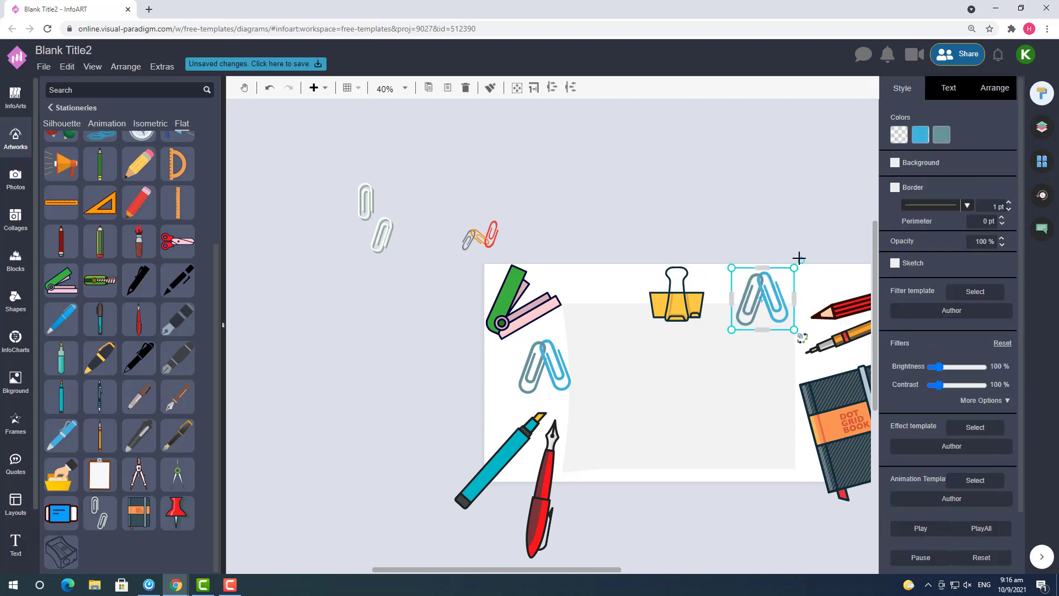
pyautogui.moveTo(800, 258); pyautogui.dragTo(777, 274)
pyautogui.moveTo(767, 292); pyautogui.dragTo(782, 278)
# - Shrink the blue paper clips below the stapler slightly and delete the two spare sets of paper clips outside the canvas
pyautogui.click(557, 357)
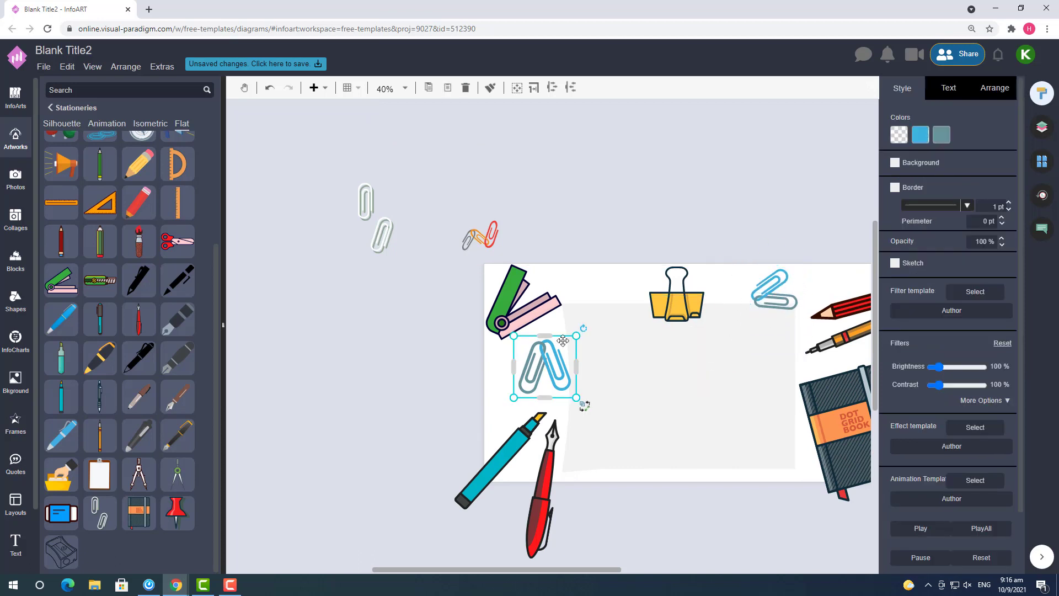
pyautogui.moveTo(576, 335); pyautogui.dragTo(565, 347)
pyautogui.click(483, 236)
pyautogui.press('Delete')
pyautogui.click(381, 233)
pyautogui.press('Delete')
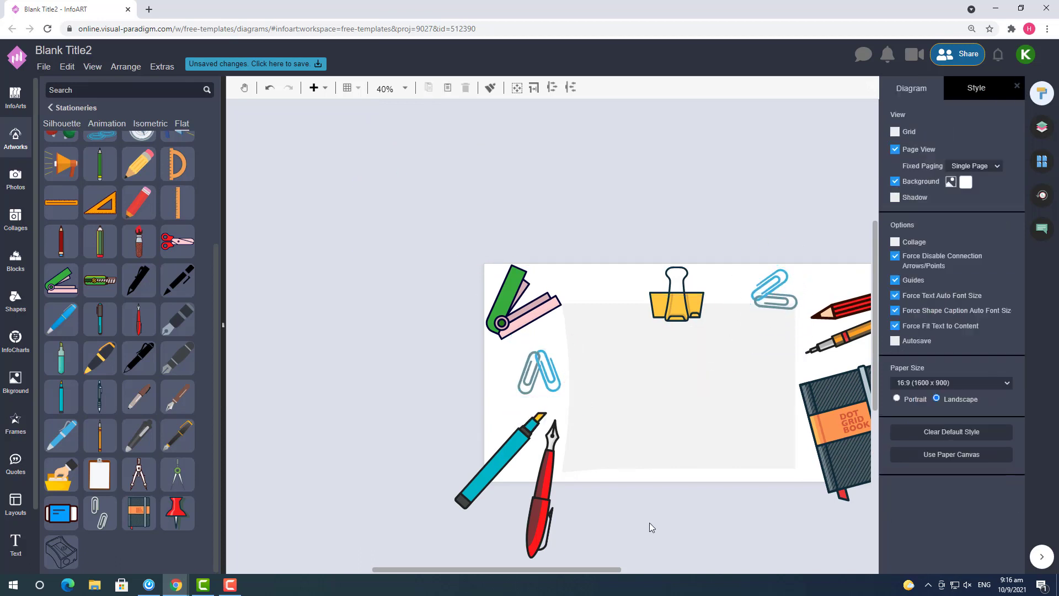
# - Recolour the blue parts of both paper clip pairs with the teal of the highlighter
pyautogui.moveTo(608, 570); pyautogui.dragTo(635, 572)
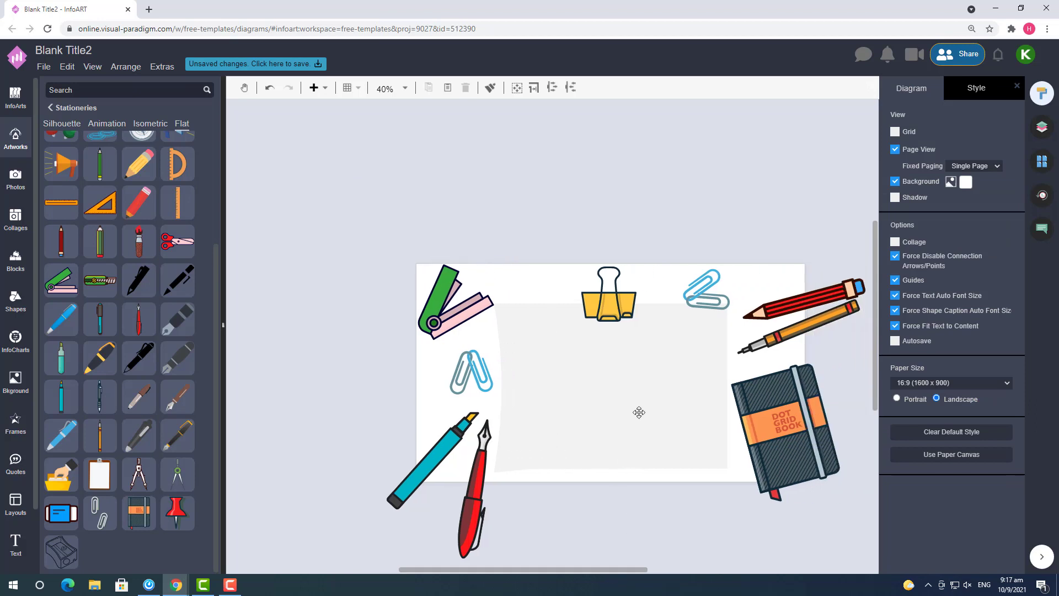
pyautogui.click(454, 444)
pyautogui.click(899, 134)
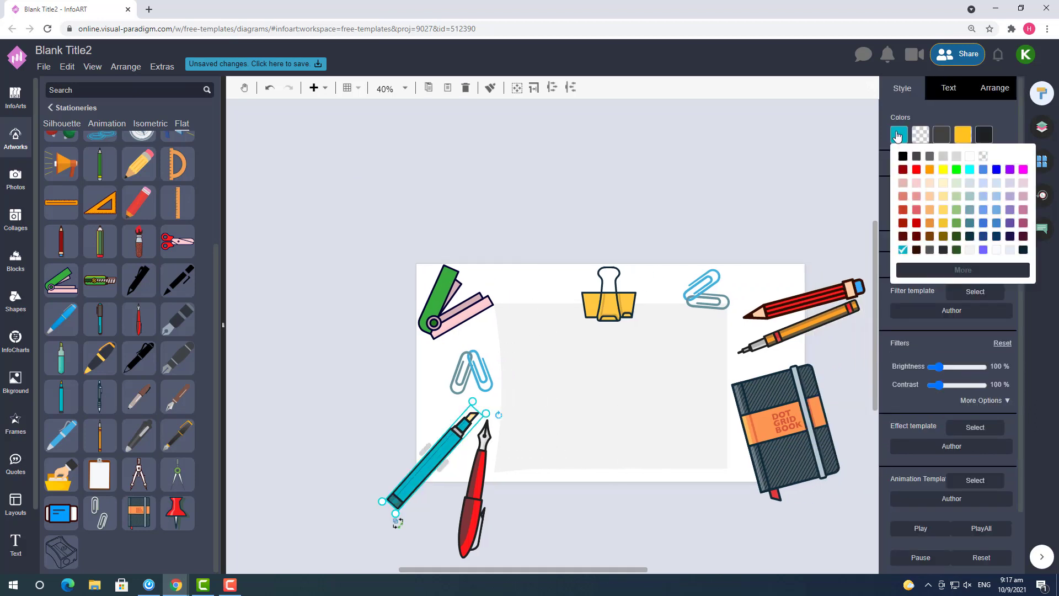
pyautogui.click(478, 365)
pyautogui.click(920, 134)
pyautogui.click(923, 251)
pyautogui.click(705, 288)
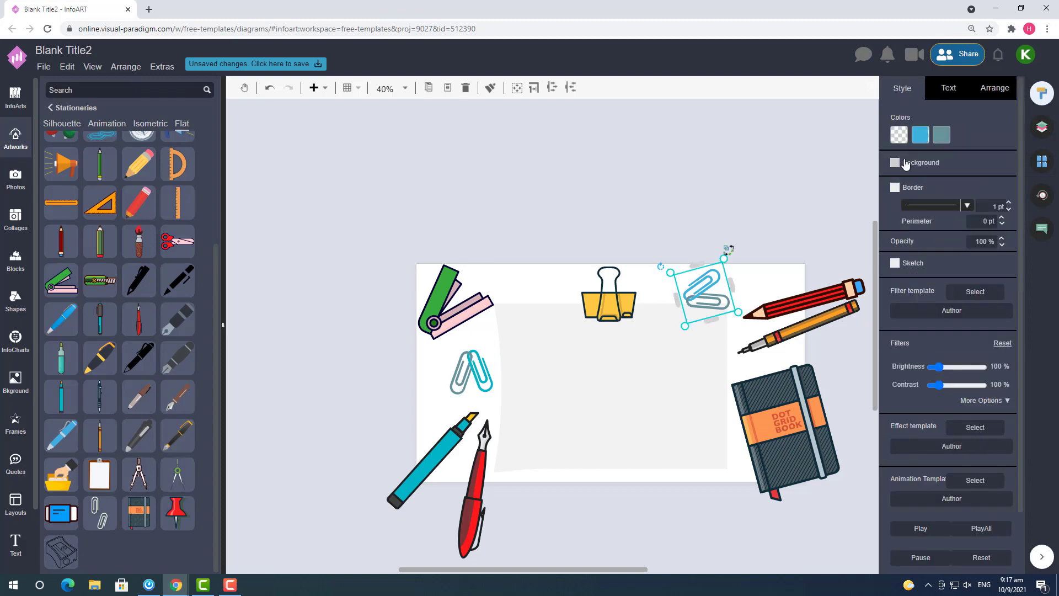
pyautogui.click(743, 184)
# - Fill the grey paper sheet and its curled left-hand part with pale yellow
pyautogui.click(965, 185)
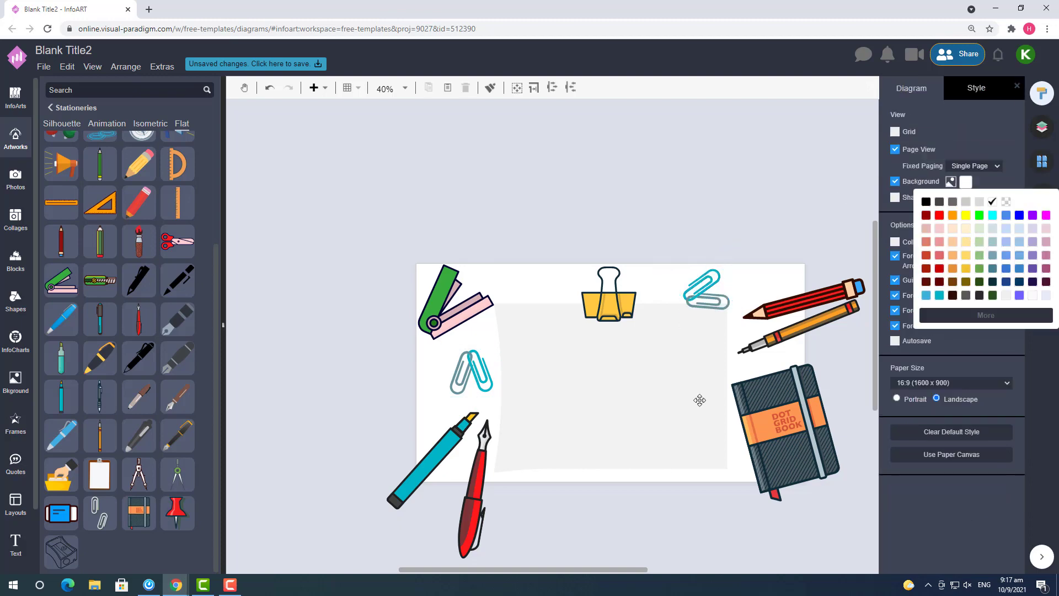
pyautogui.click(700, 400)
pyautogui.click(998, 173)
pyautogui.click(968, 223)
pyautogui.click(622, 504)
pyautogui.click(501, 389)
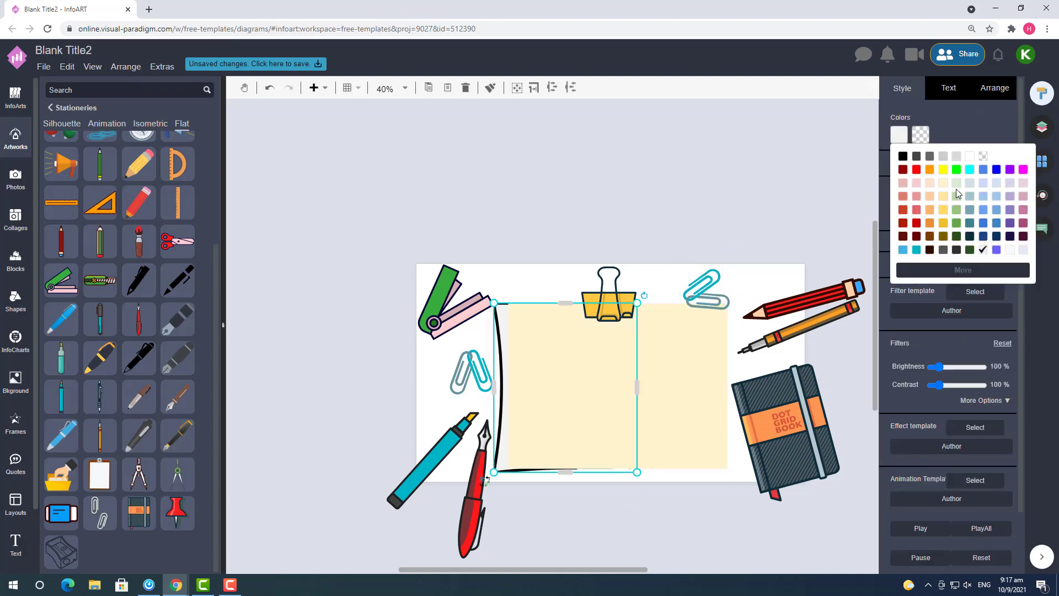
pyautogui.click(664, 542)
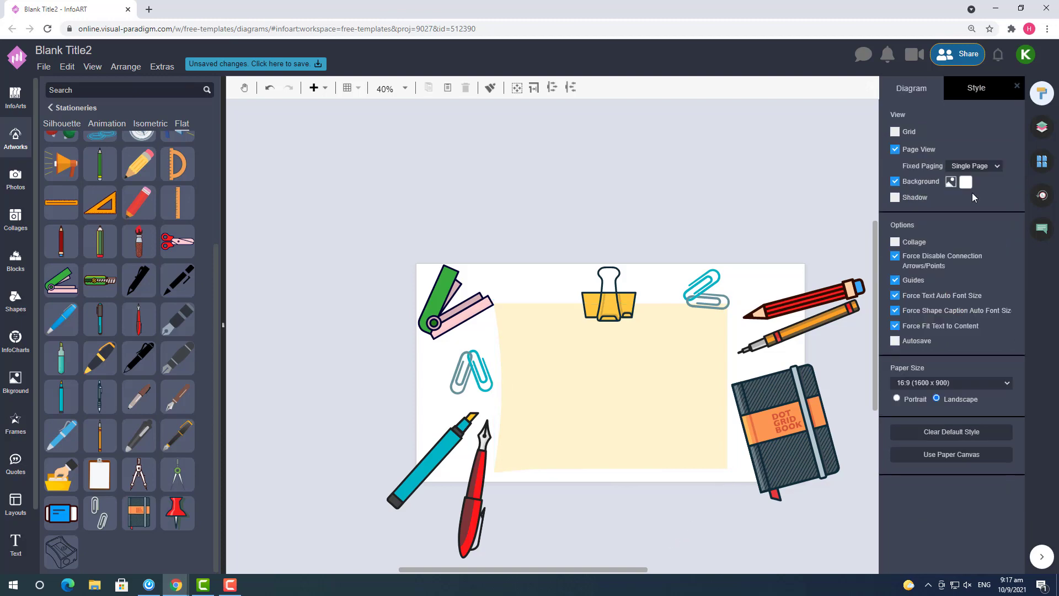
# - Place a rectangular Symbol frame on the canvas and stretch it to cover the whole page, about 1601 x 903 pt
pyautogui.scroll(-2, 9, 192)
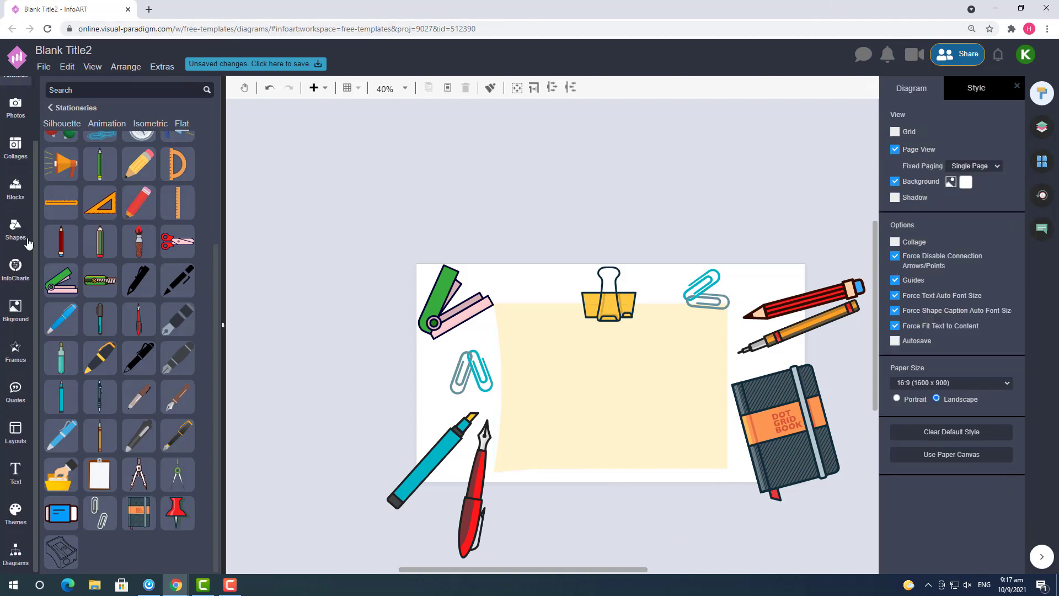
pyautogui.click(21, 338)
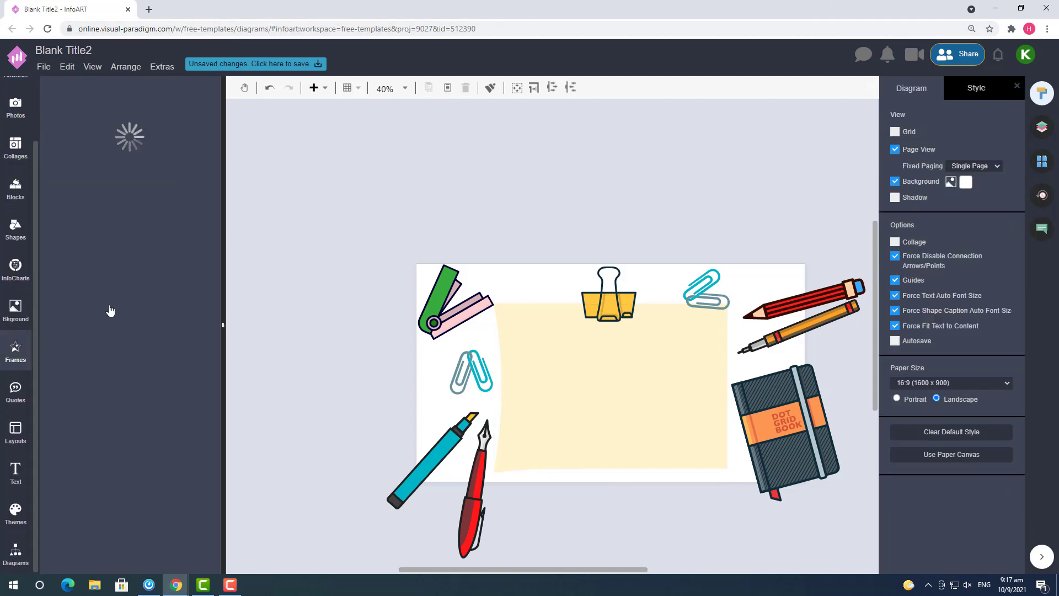
pyautogui.scroll(-2, 182, 331)
pyautogui.click(202, 392)
pyautogui.moveTo(144, 385); pyautogui.dragTo(432, 279)
pyautogui.moveTo(492, 331); pyautogui.dragTo(739, 482)
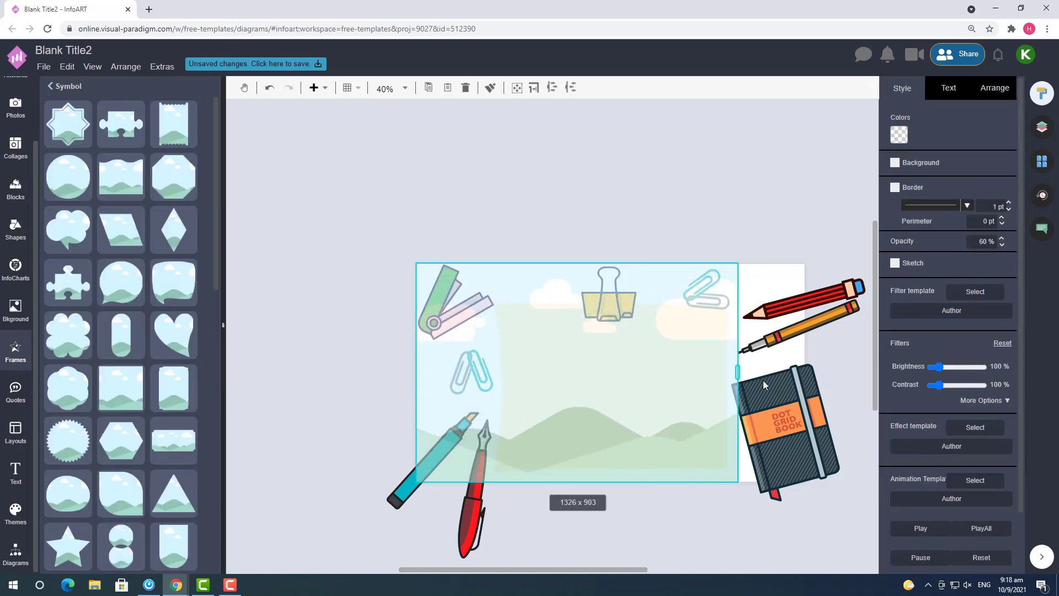
pyautogui.moveTo(764, 384); pyautogui.dragTo(807, 381)
pyautogui.click(844, 378)
pyautogui.click(704, 334)
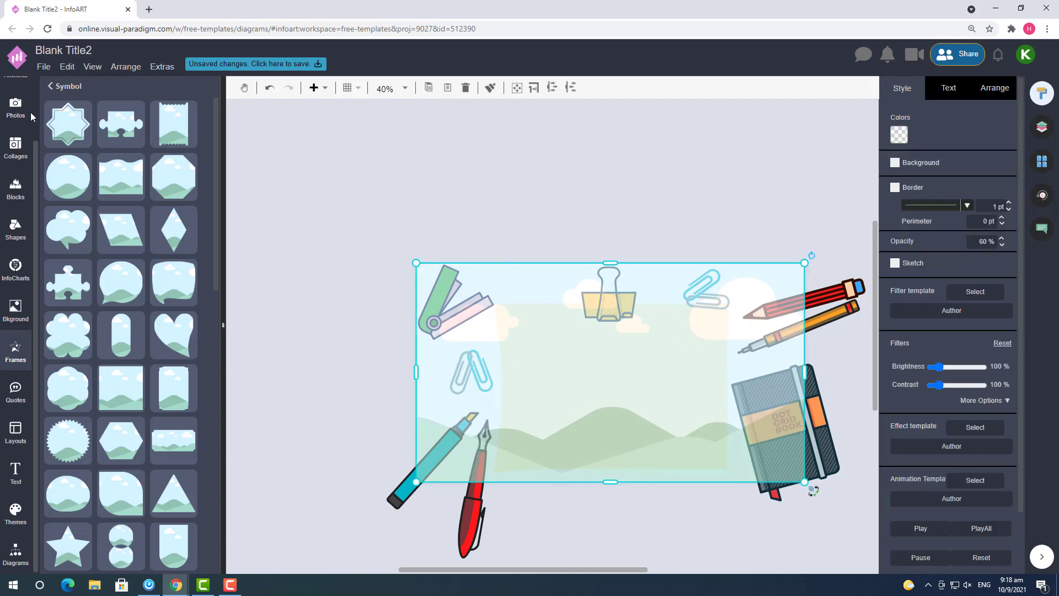
# - Search the photos for "wood" and fill the frame with the reddish-brown plank photo
pyautogui.click(20, 114)
pyautogui.click(94, 92)
pyautogui.write('wood')
pyautogui.press('Return')
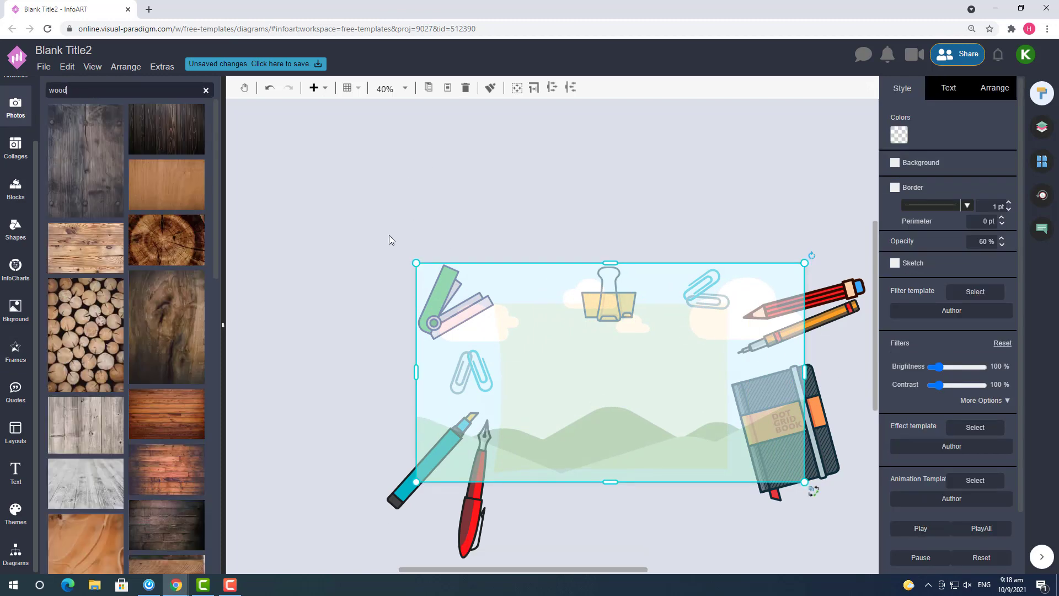
pyautogui.scroll(-2, 173, 362)
pyautogui.moveTo(173, 362); pyautogui.dragTo(651, 431)
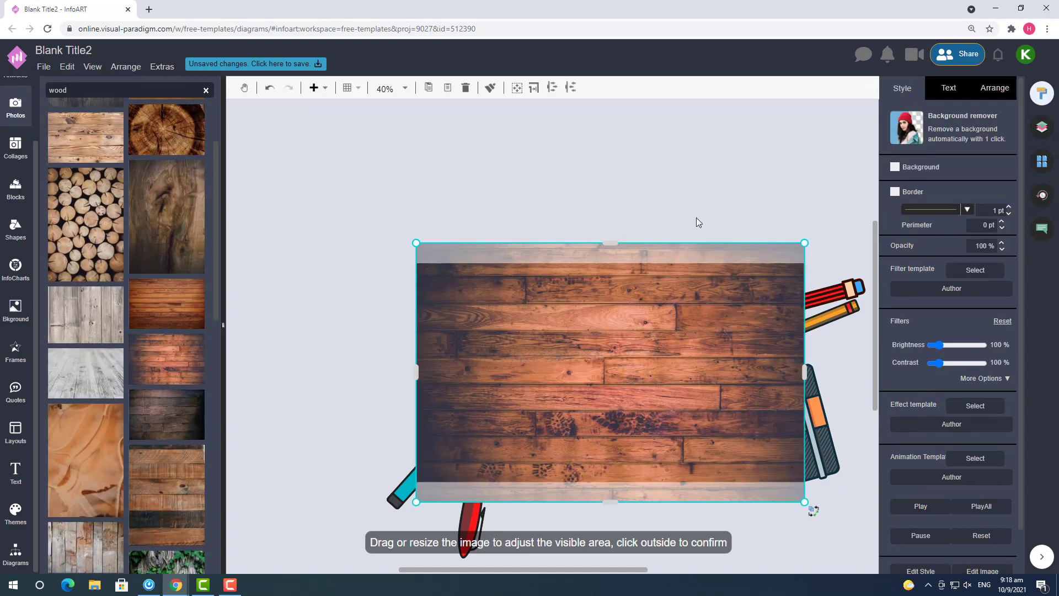
pyautogui.click(777, 146)
pyautogui.hotkey('ctrl', 'z')
# - Replace the frame's photo with the darker wide-plank wood photo
pyautogui.scroll(-5, 89, 238)
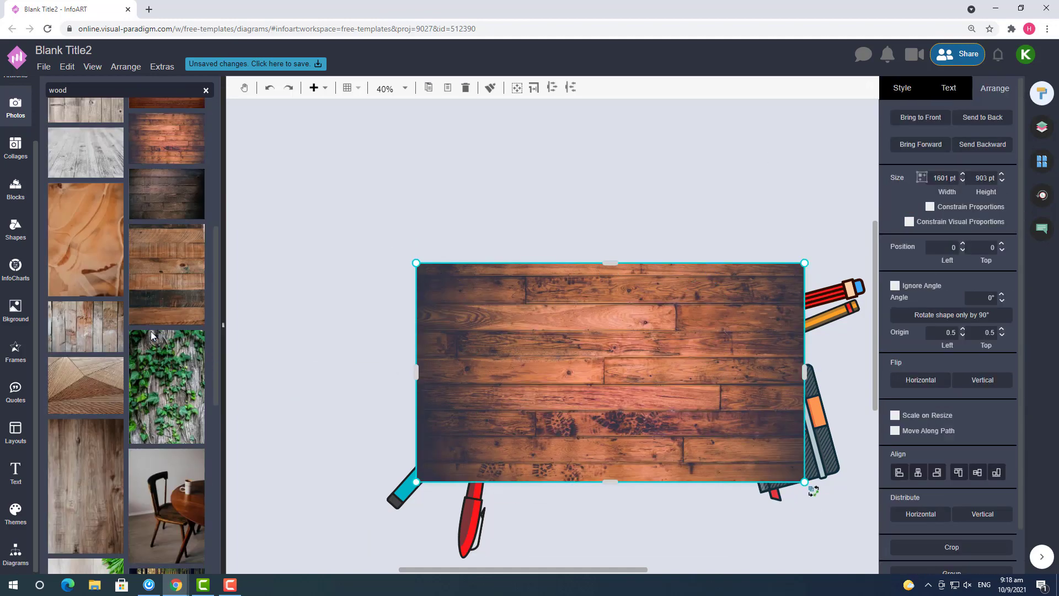
pyautogui.scroll(-5, 88, 239)
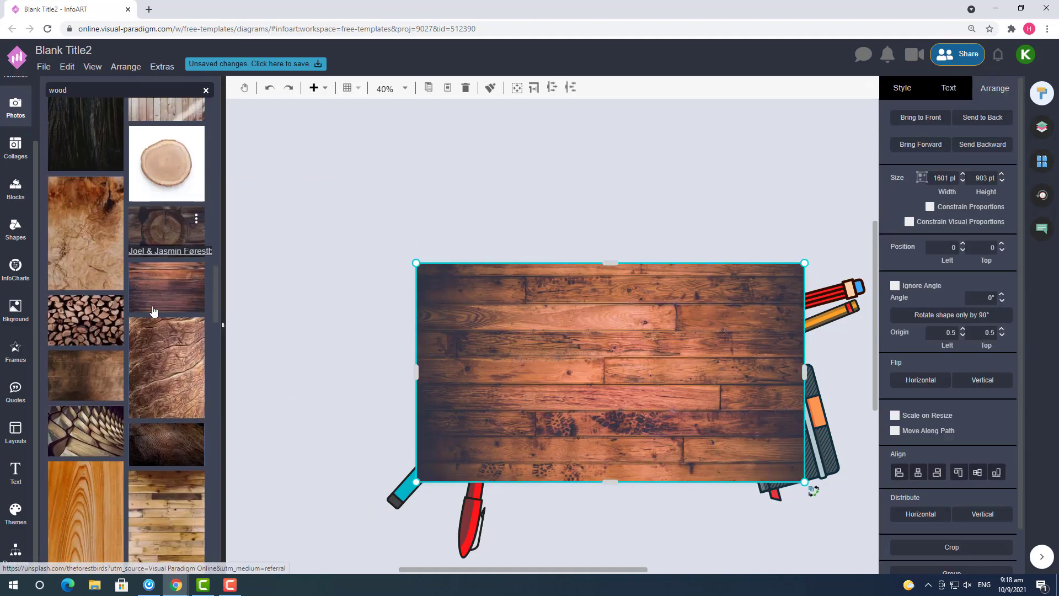
pyautogui.moveTo(167, 287); pyautogui.dragTo(551, 320)
pyautogui.press('Escape')
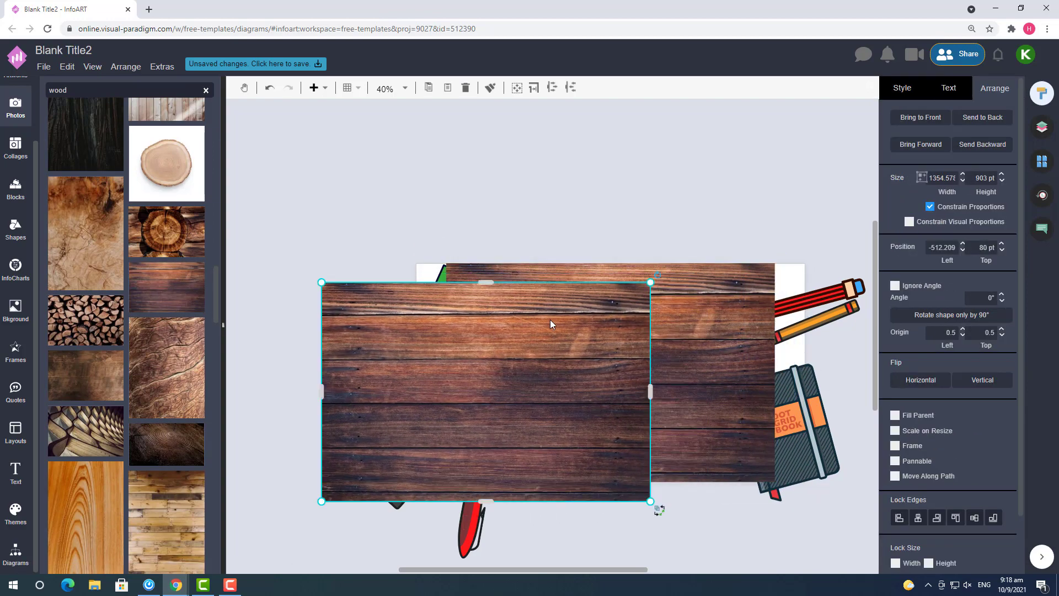
pyautogui.hotkey('ctrl', 'z')
pyautogui.hotkey('ctrl', 'z')
pyautogui.moveTo(562, 360); pyautogui.dragTo(580, 348)
pyautogui.click(662, 239)
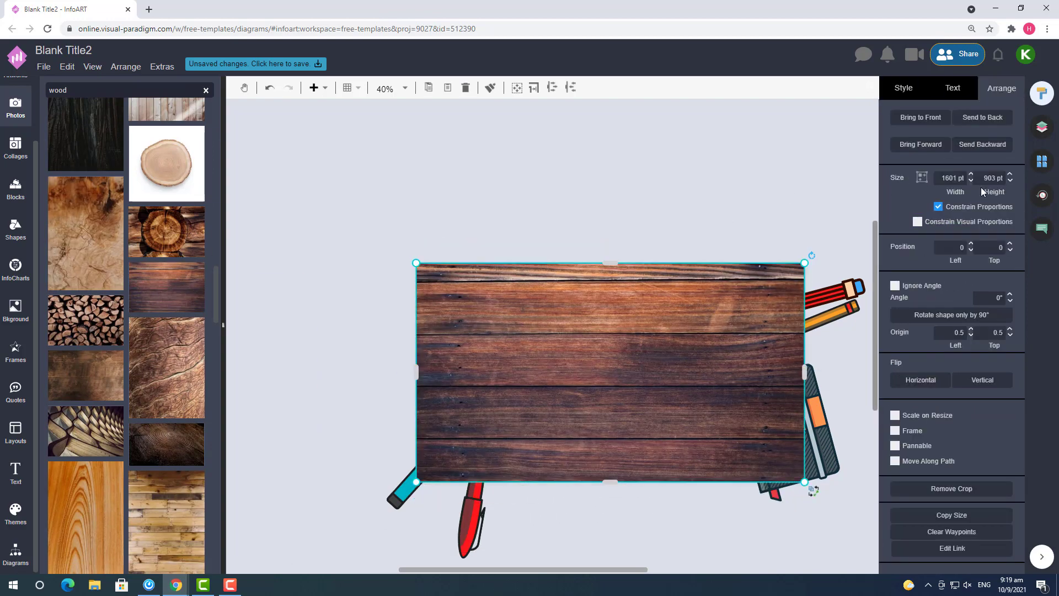
# - Try sending the wood photo to the back, then undo the photo background and its frame
pyautogui.click(965, 121)
pyautogui.click(810, 128)
pyautogui.hotkey('ctrl', 'z')
pyautogui.hotkey('ctrl', 'z')
pyautogui.hotkey('ctrl', 'z')
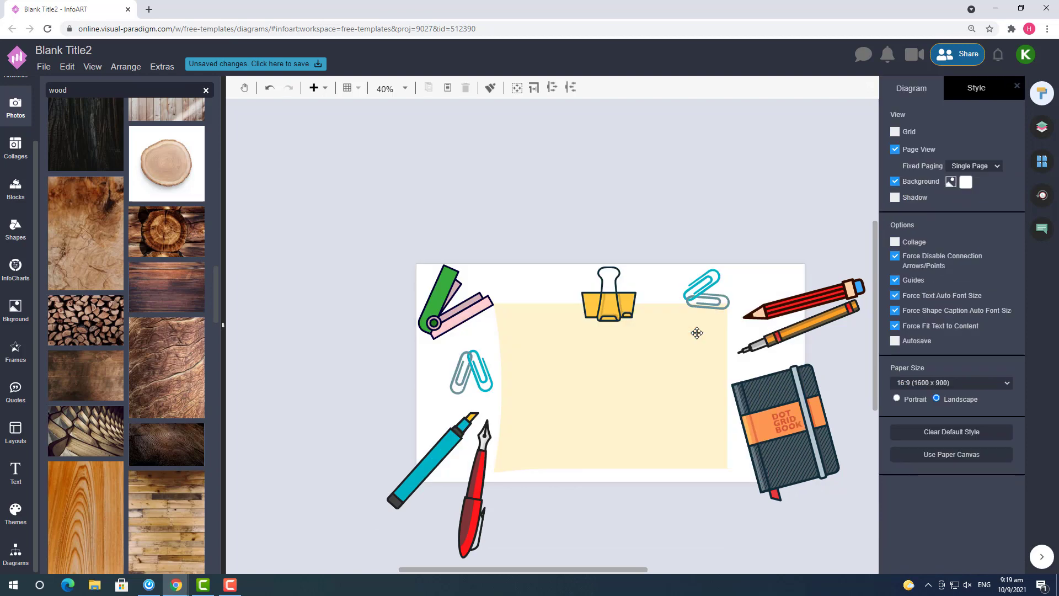
# - Add a rectangle from the General shapes and size it to cover the whole canvas
pyautogui.click(15, 553)
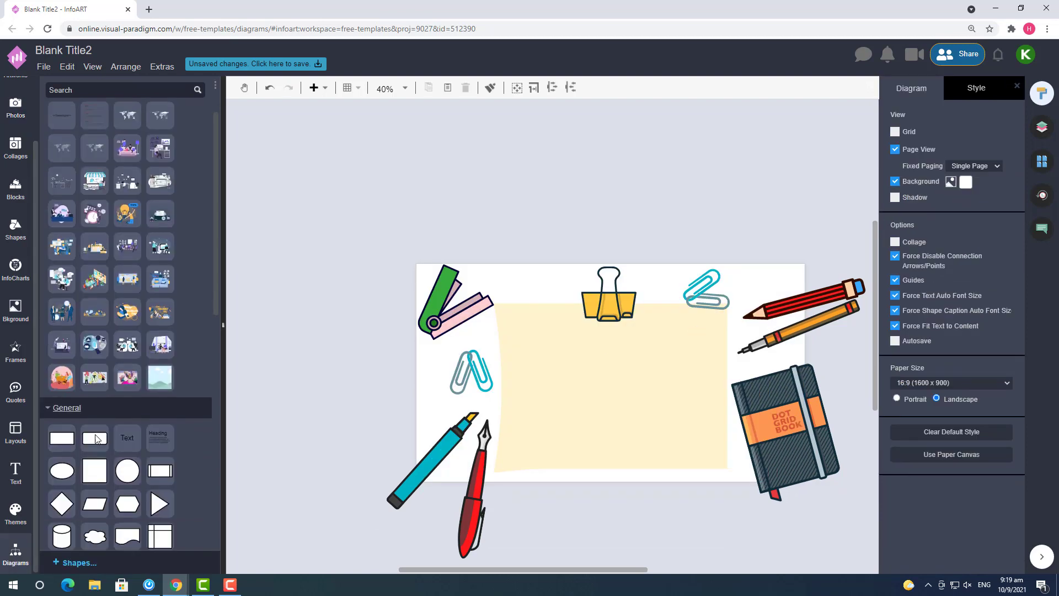
pyautogui.scroll(-1, 62, 386)
pyautogui.moveTo(62, 356); pyautogui.dragTo(416, 481)
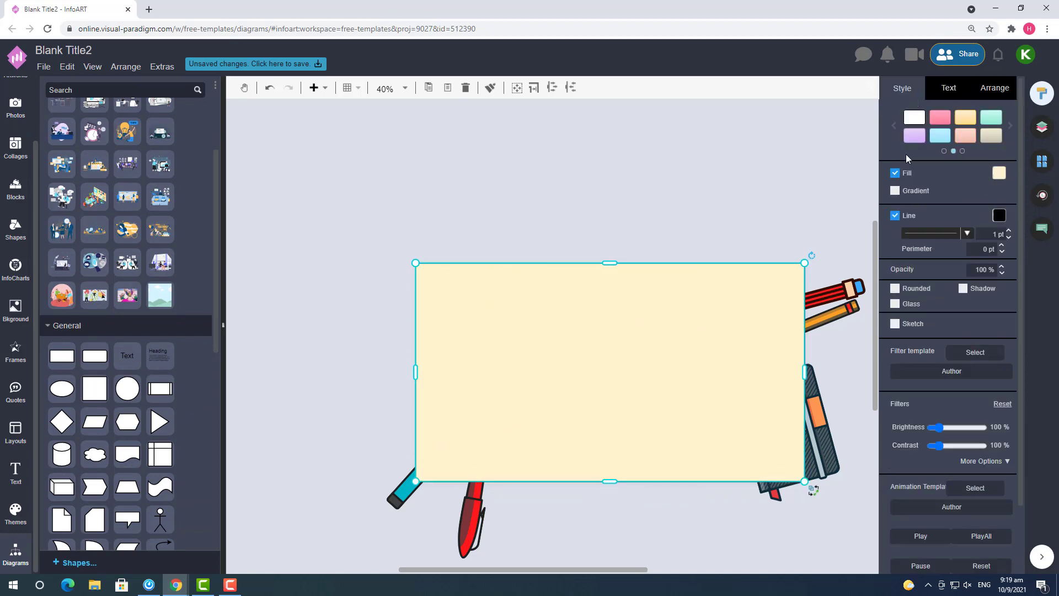
# - Give the canvas-sized rectangle a pale lavender-pink fill without an outline and send it behind all other objects
pyautogui.click(998, 174)
pyautogui.click(1049, 263)
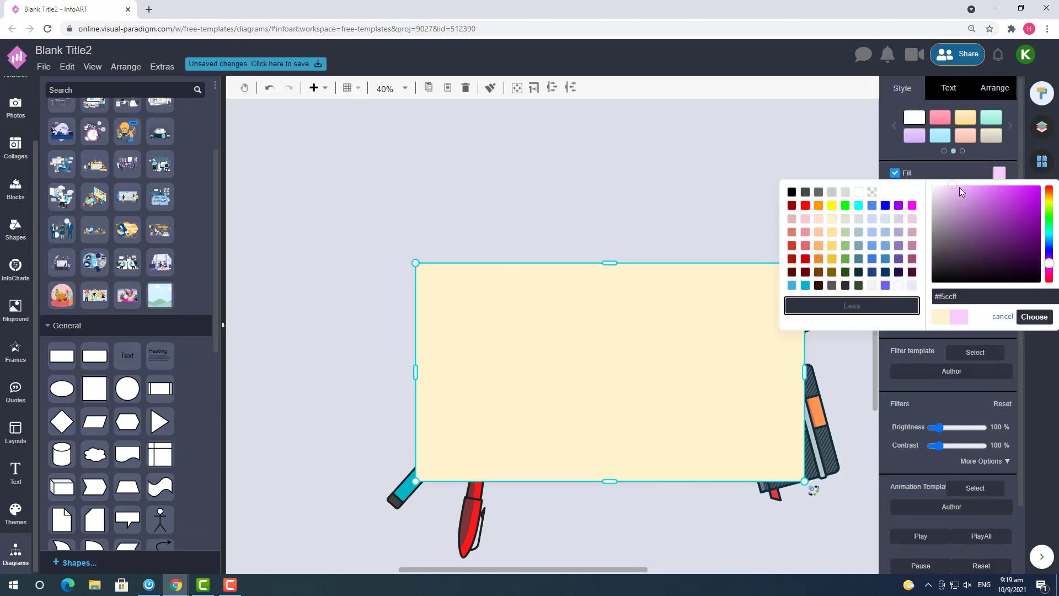
pyautogui.click(1035, 316)
pyautogui.click(995, 87)
pyautogui.click(980, 114)
# - Change the background rectangle's fill to a light pink custom colour with a red hue
pyautogui.click(903, 88)
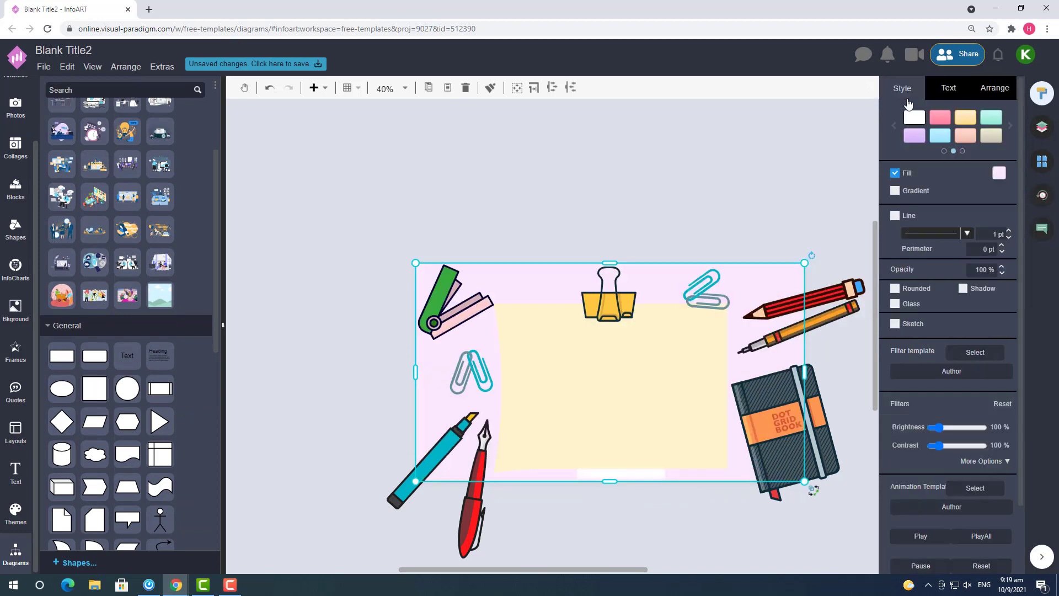
pyautogui.click(999, 173)
pyautogui.click(971, 305)
pyautogui.click(1050, 188)
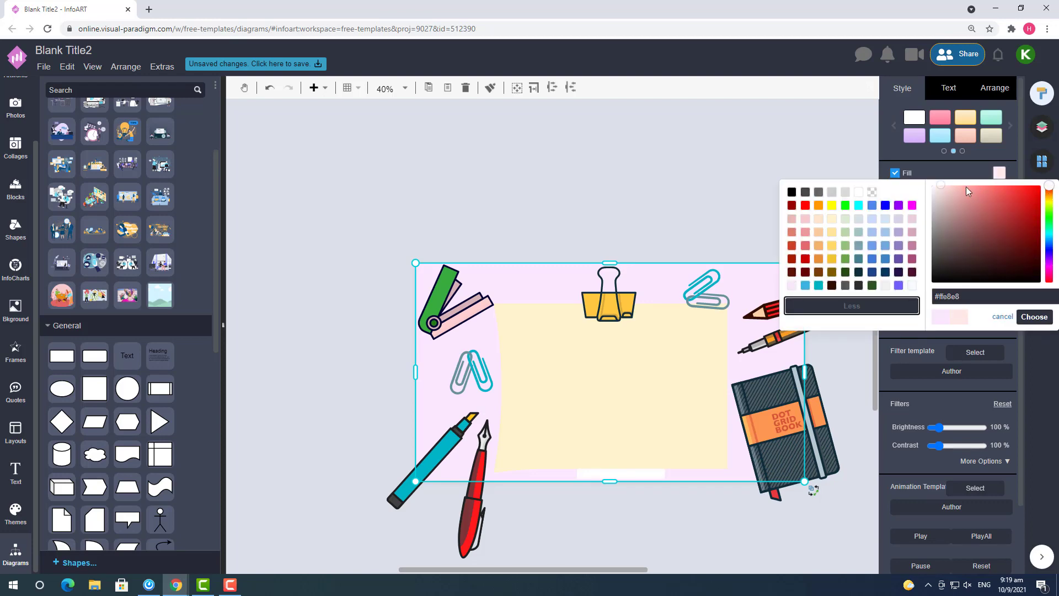
pyautogui.click(1035, 317)
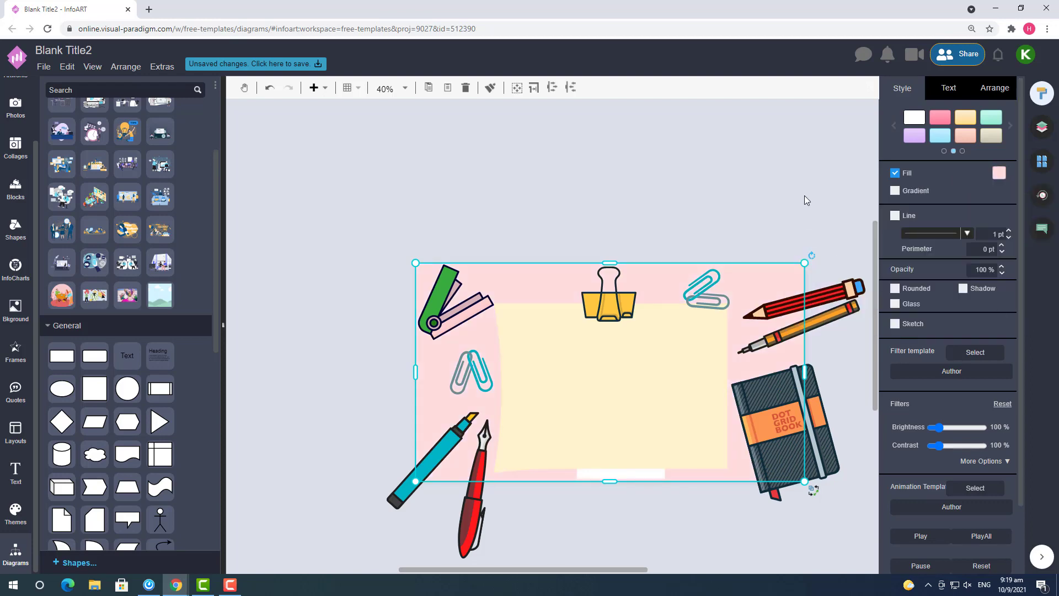
# - Set the background rectangle's fill to the muted light pink #f7d7d7
pyautogui.click(1000, 173)
pyautogui.click(971, 306)
pyautogui.click(946, 189)
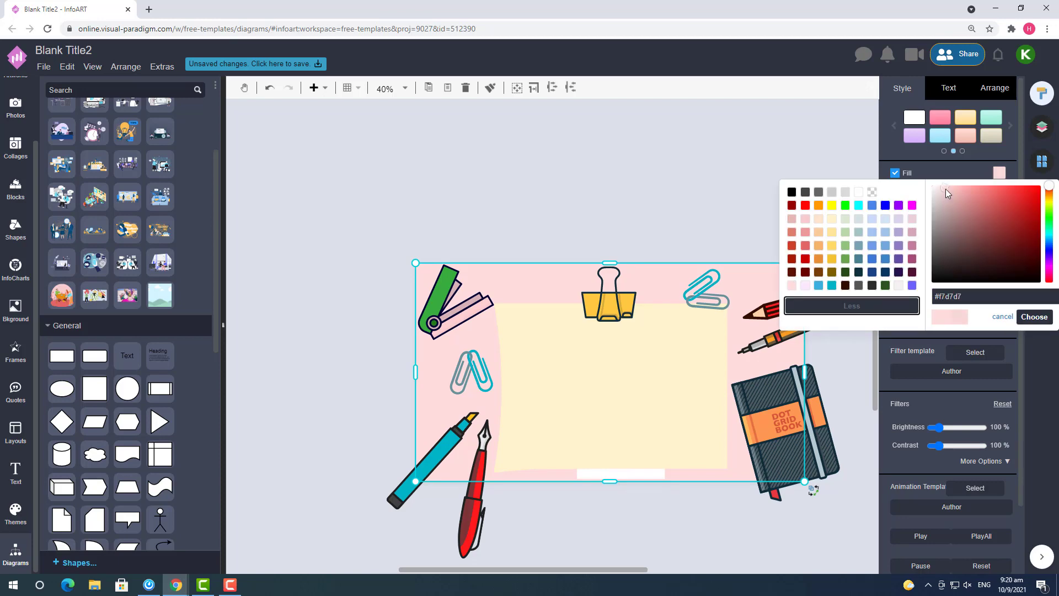
pyautogui.click(1034, 317)
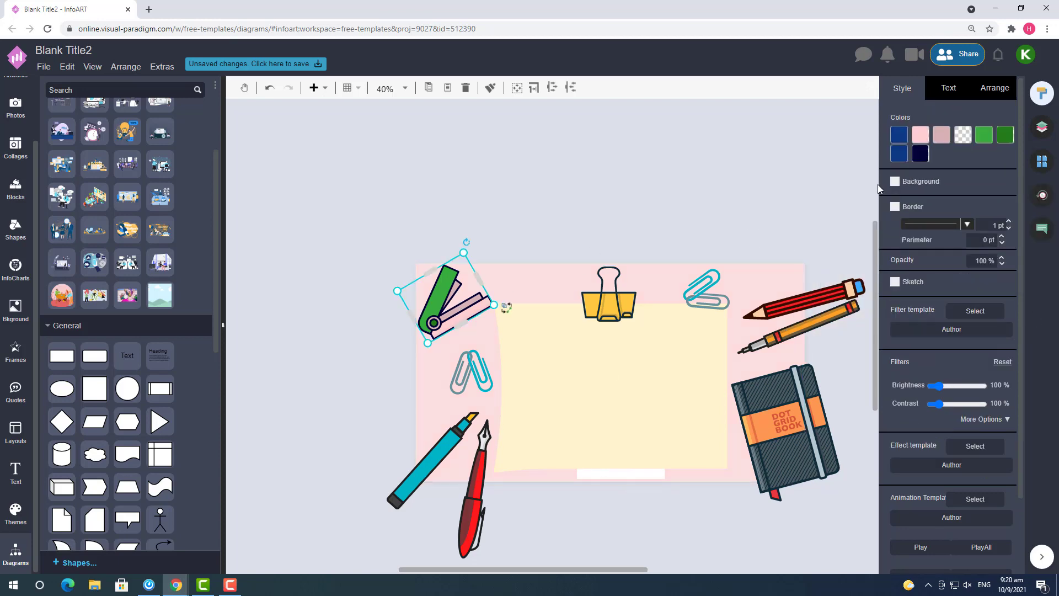
# - Change the background rectangle's fill to a slightly stronger light pink
pyautogui.click(999, 173)
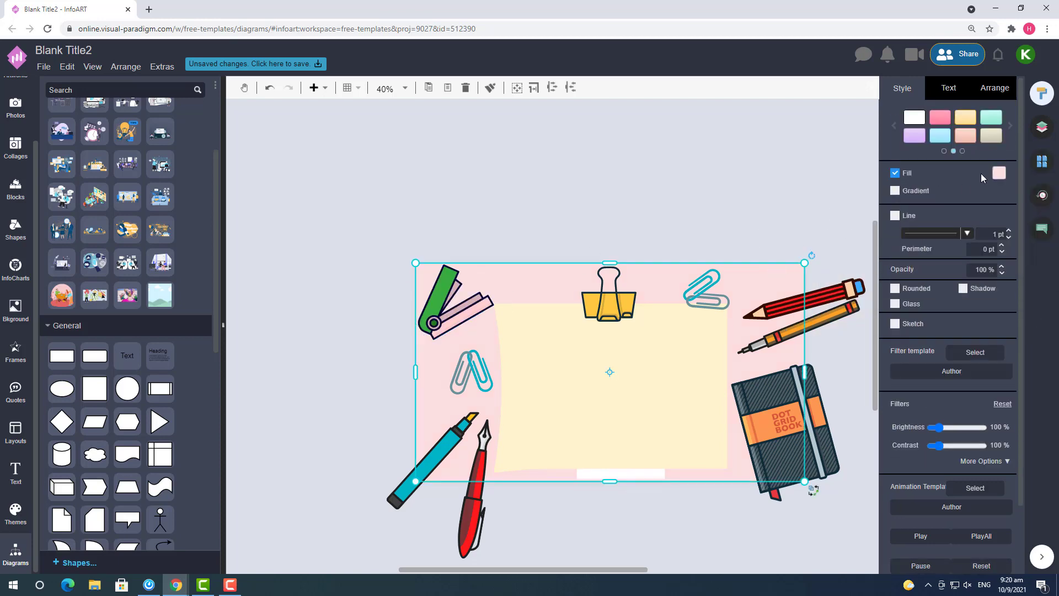
pyautogui.click(999, 173)
pyautogui.click(927, 293)
pyautogui.hotkey('ctrl', 'z')
pyautogui.click(289, 88)
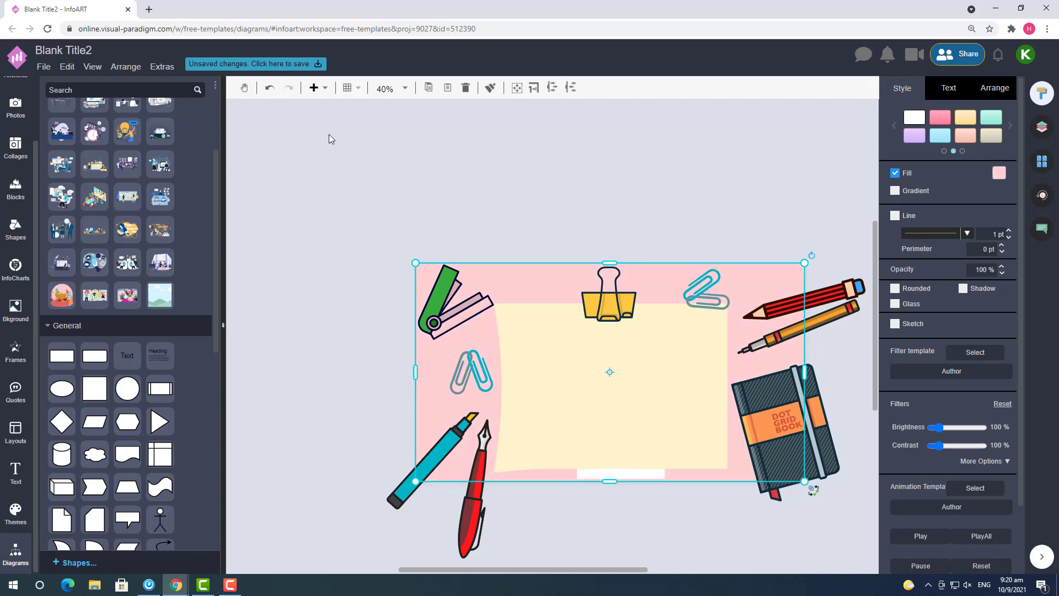
pyautogui.click(330, 138)
# - Fill the small white strip at the paper's lower edge with the same light pink as the background
pyautogui.click(660, 472)
pyautogui.click(999, 173)
pyautogui.click(927, 290)
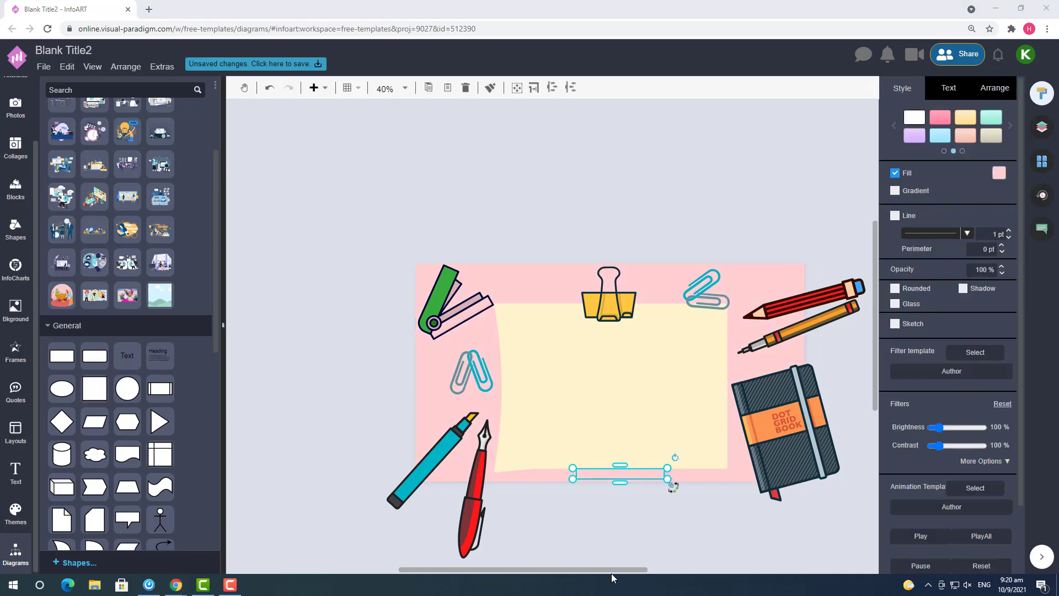
pyautogui.click(616, 549)
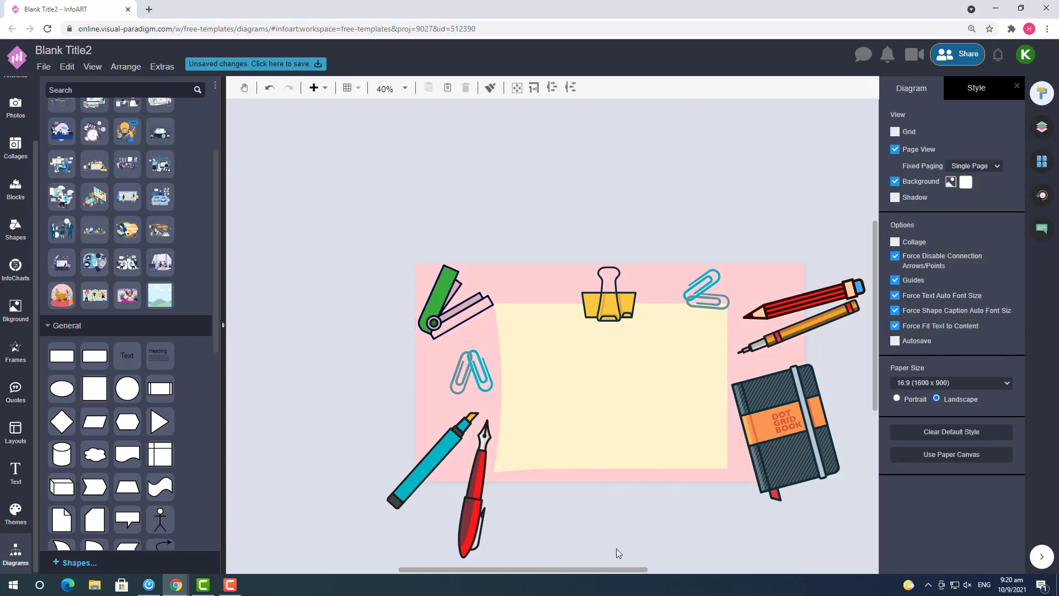
# - Nudge the pink strip slightly up so it lines up with the paper's lower edge
pyautogui.click(593, 384)
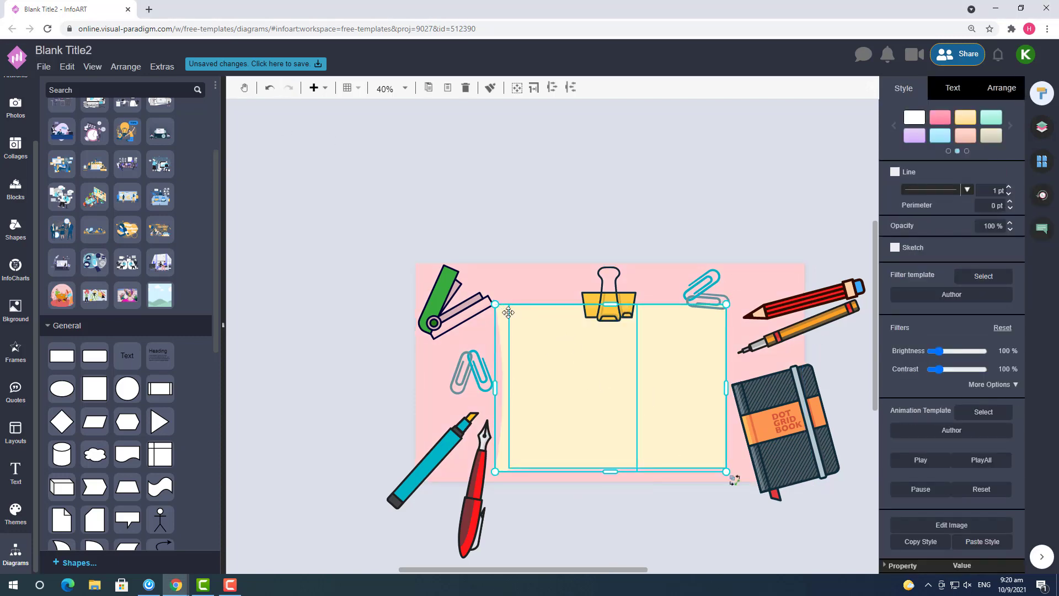
pyautogui.click(618, 473)
pyautogui.click(683, 528)
pyautogui.click(619, 473)
pyautogui.scroll(4, 624, 494)
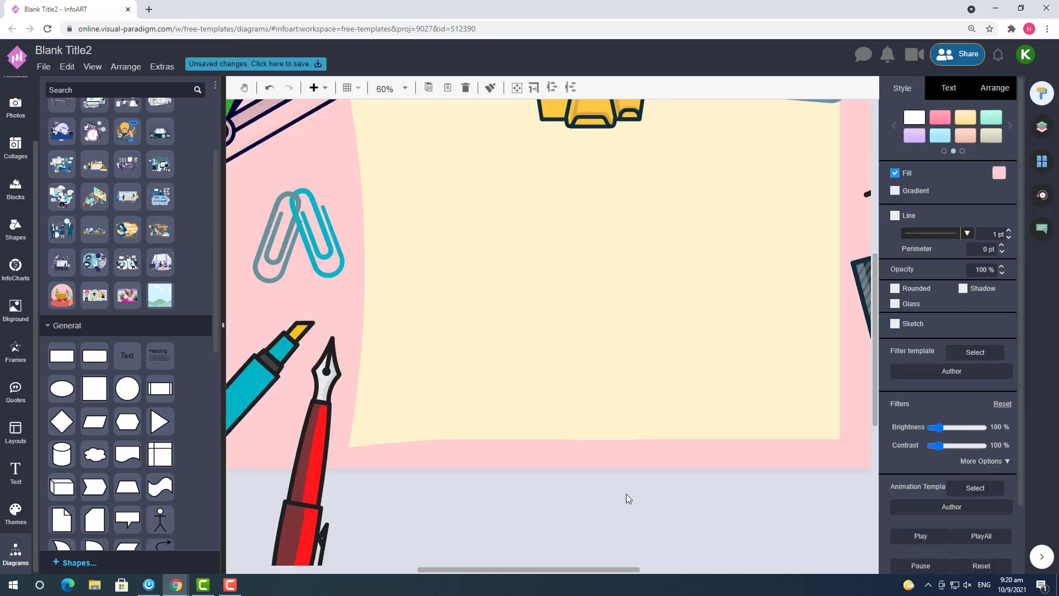
pyautogui.moveTo(627, 451); pyautogui.dragTo(624, 447)
pyautogui.click(674, 494)
# - Recolour the stapler's pale pink lower arm light grey and nudge the stapler slightly down
pyautogui.scroll(-3, 674, 495)
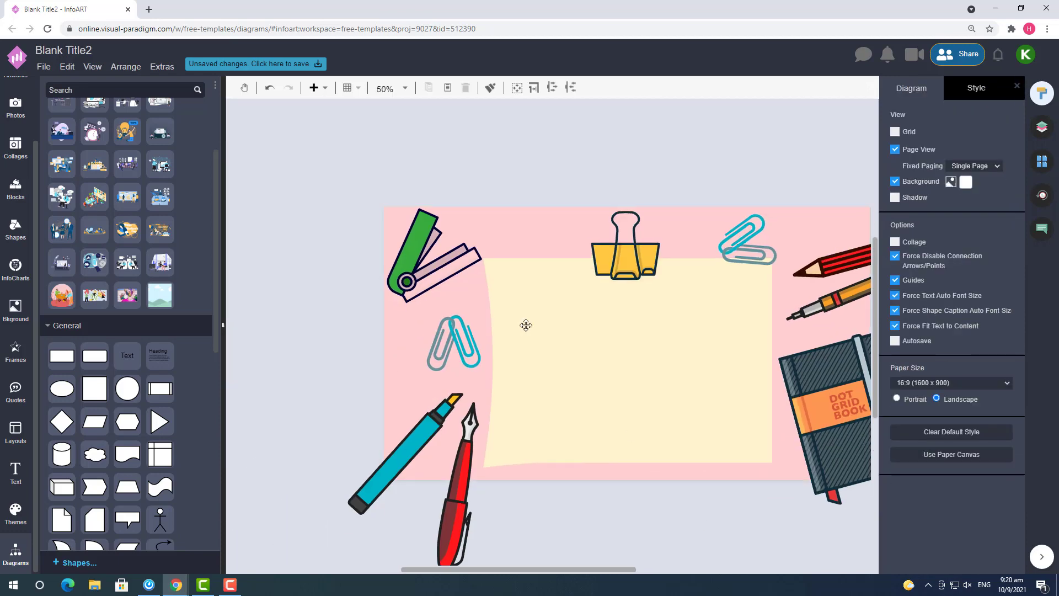
pyautogui.click(419, 254)
pyautogui.click(919, 134)
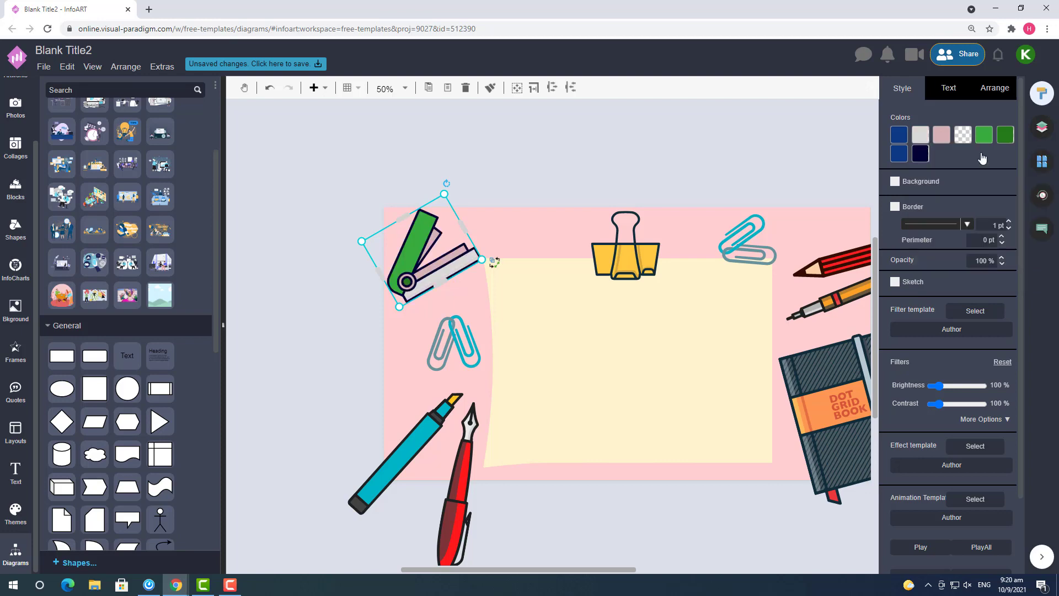
pyautogui.click(718, 164)
pyautogui.moveTo(416, 238); pyautogui.dragTo(416, 242)
pyautogui.click(554, 147)
# - Reposition the stationery slightly: raise the clips beside the binder clip and the red pen, and shift the paper clips under the stapler
pyautogui.moveTo(755, 220); pyautogui.dragTo(758, 216)
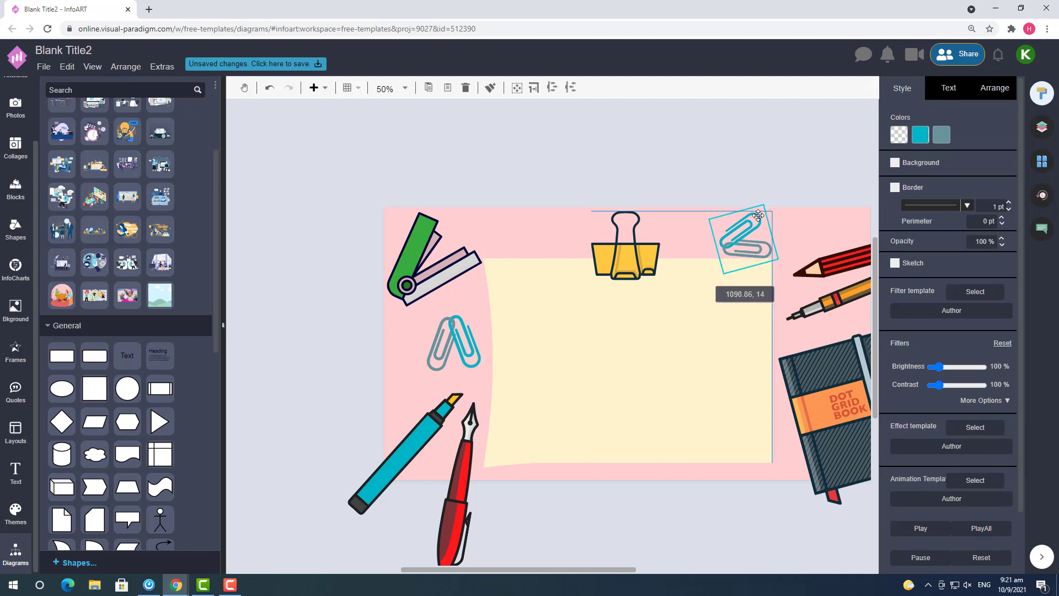
pyautogui.click(792, 183)
pyautogui.moveTo(470, 488); pyautogui.dragTo(471, 479)
pyautogui.click(585, 492)
pyautogui.moveTo(459, 332)
pyautogui.mouseDown()
pyautogui.moveTo(447, 336)
pyautogui.moveTo(472, 318)
pyautogui.mouseUp()
# - Shift the pair of paper clips beside the binder clip slightly farther from it
pyautogui.click(764, 220)
pyautogui.moveTo(738, 235); pyautogui.dragTo(743, 235)
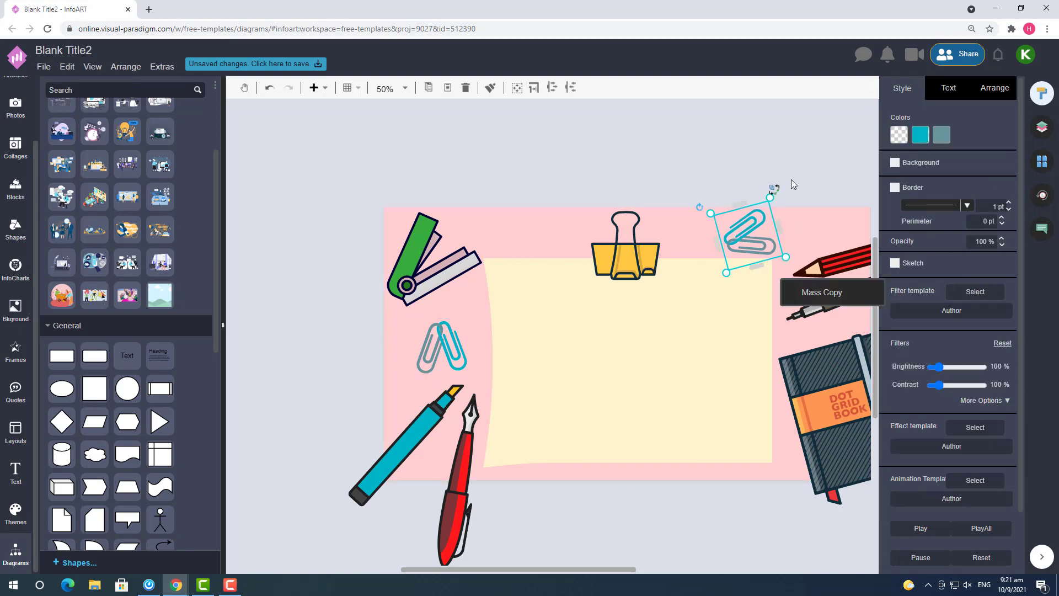
pyautogui.click(791, 180)
pyautogui.click(747, 232)
pyautogui.moveTo(769, 200); pyautogui.dragTo(772, 198)
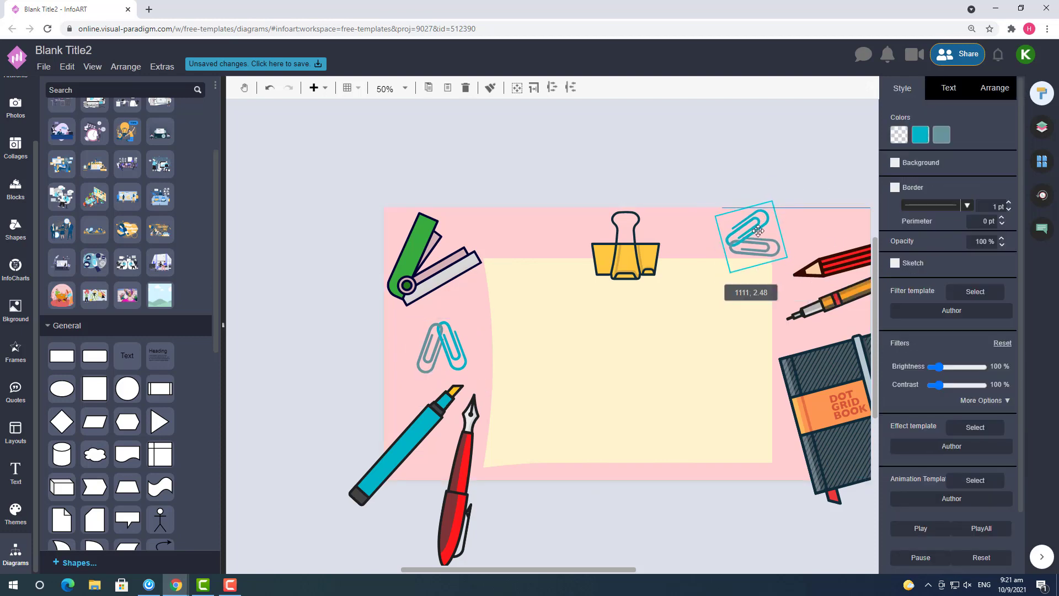
pyautogui.click(826, 177)
# - Move the stapler slightly up and rotate it a little counterclockwise
pyautogui.click(446, 259)
pyautogui.moveTo(446, 257); pyautogui.dragTo(446, 254)
pyautogui.click(559, 177)
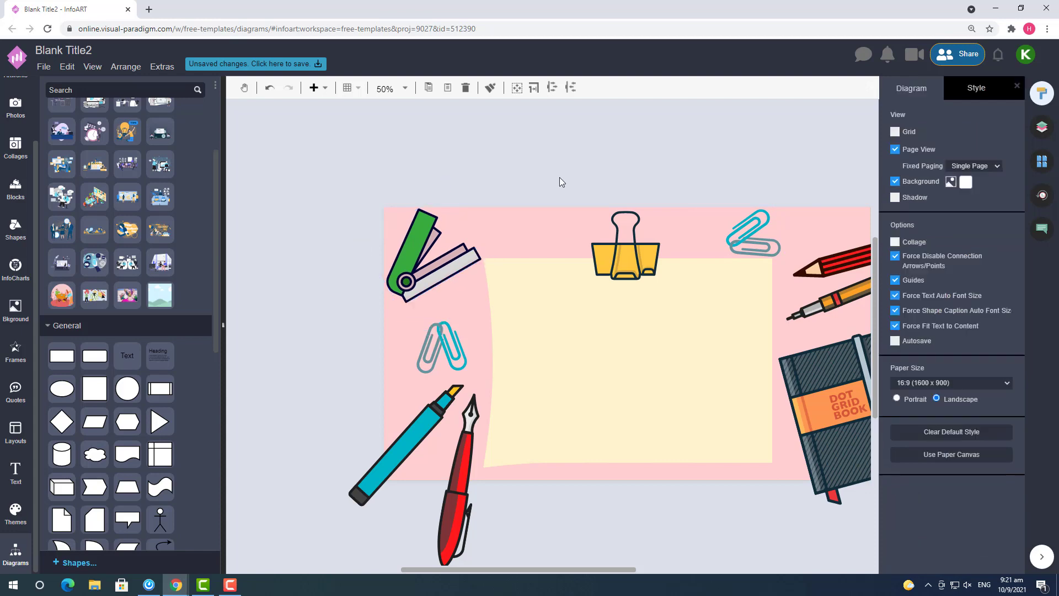
pyautogui.click(437, 274)
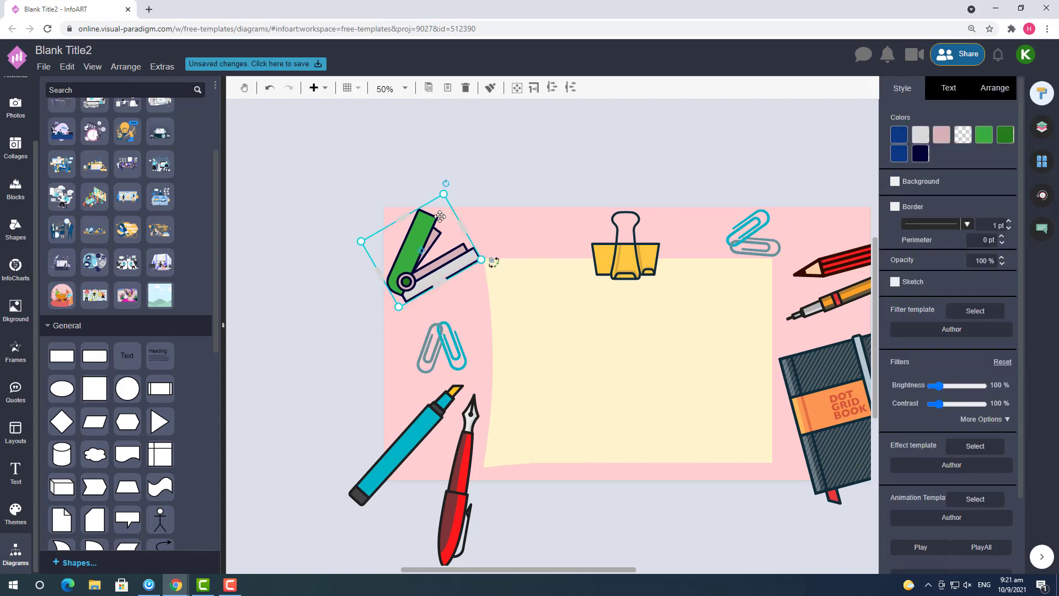
pyautogui.moveTo(435, 184); pyautogui.dragTo(425, 185)
pyautogui.click(535, 182)
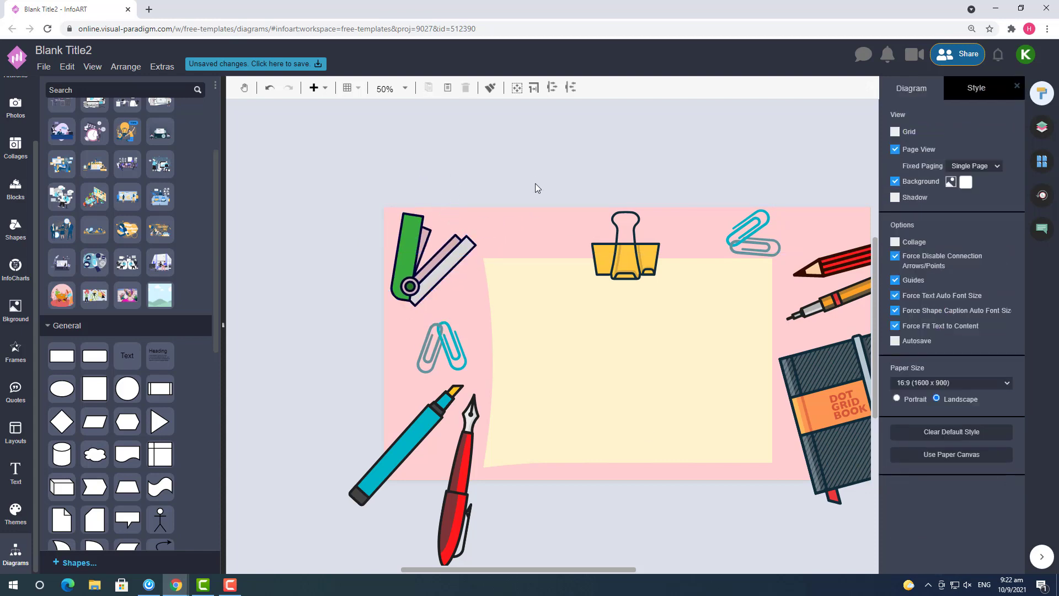
# - Try to recolour the paper sheet and its curled edge shape to a lighter cream
pyautogui.moveTo(634, 569); pyautogui.dragTo(653, 569)
pyautogui.click(651, 386)
pyautogui.click(998, 174)
pyautogui.click(969, 308)
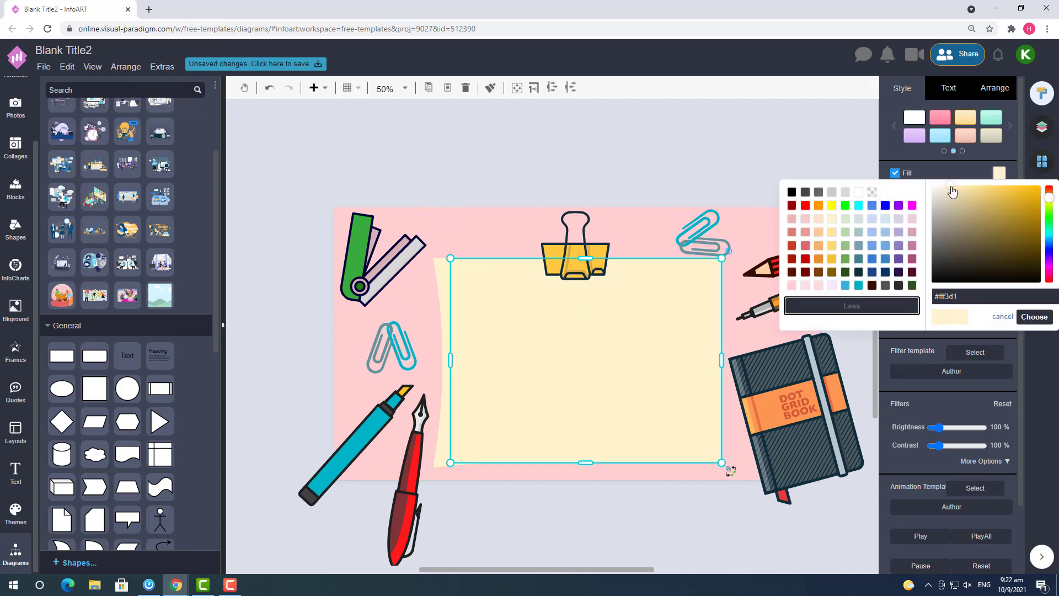
pyautogui.click(1035, 317)
pyautogui.click(644, 548)
pyautogui.click(445, 280)
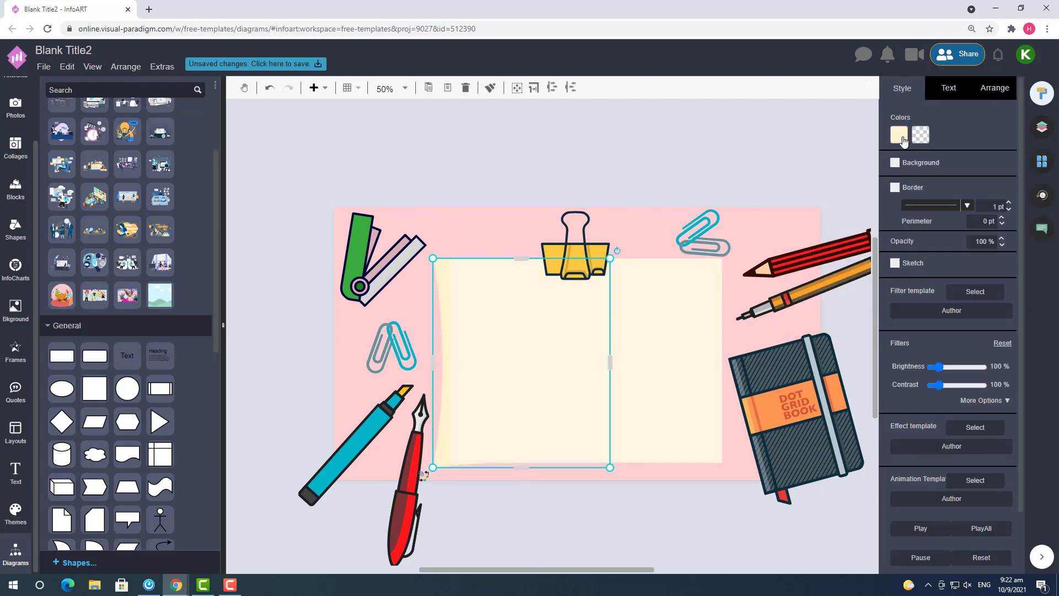
pyautogui.click(899, 134)
pyautogui.click(904, 251)
pyautogui.click(670, 159)
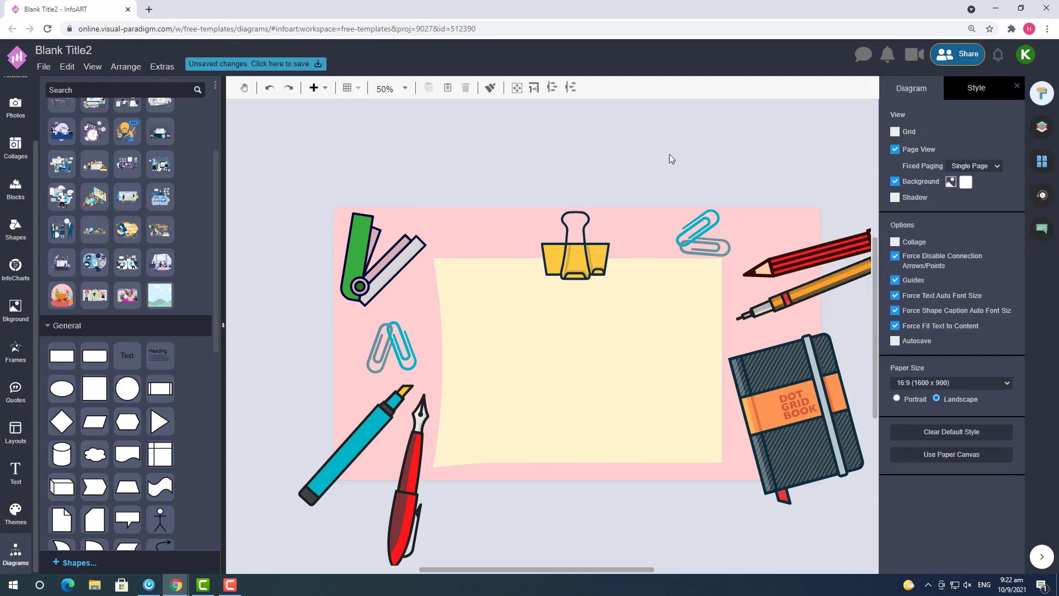
# - Unite the paper's rectangle and curled edge shape into a single shape
pyautogui.click(561, 305)
pyautogui.click(1000, 88)
pyautogui.click(898, 562)
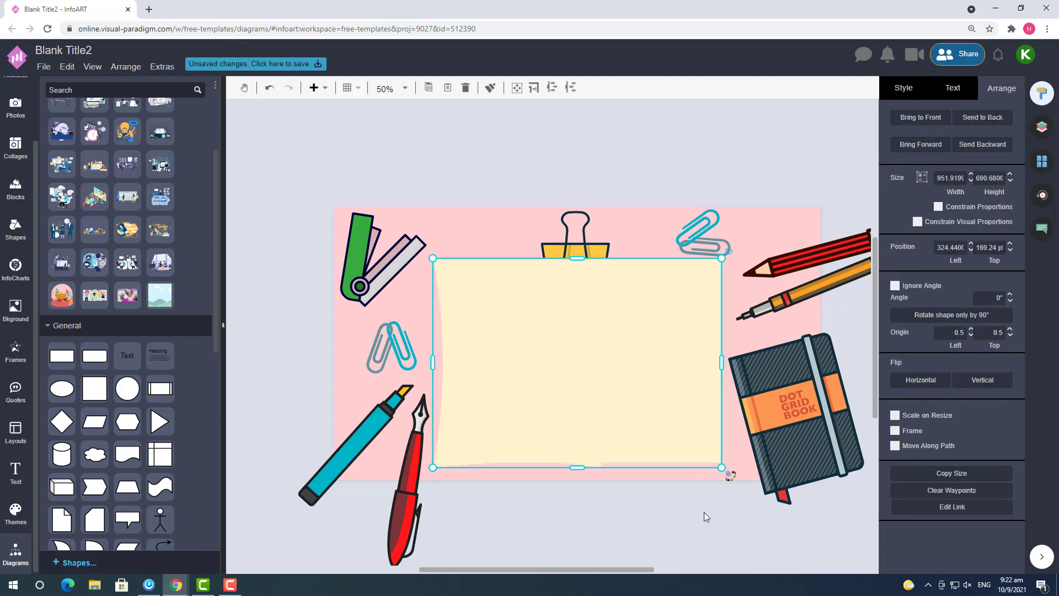
pyautogui.click(704, 514)
# - Try to subtract the pink strip from the united paper shape
pyautogui.click(617, 467)
pyautogui.keyDown('shift'); pyautogui.click(630, 469); pyautogui.keyUp('shift')
pyautogui.scroll(-1, 955, 483)
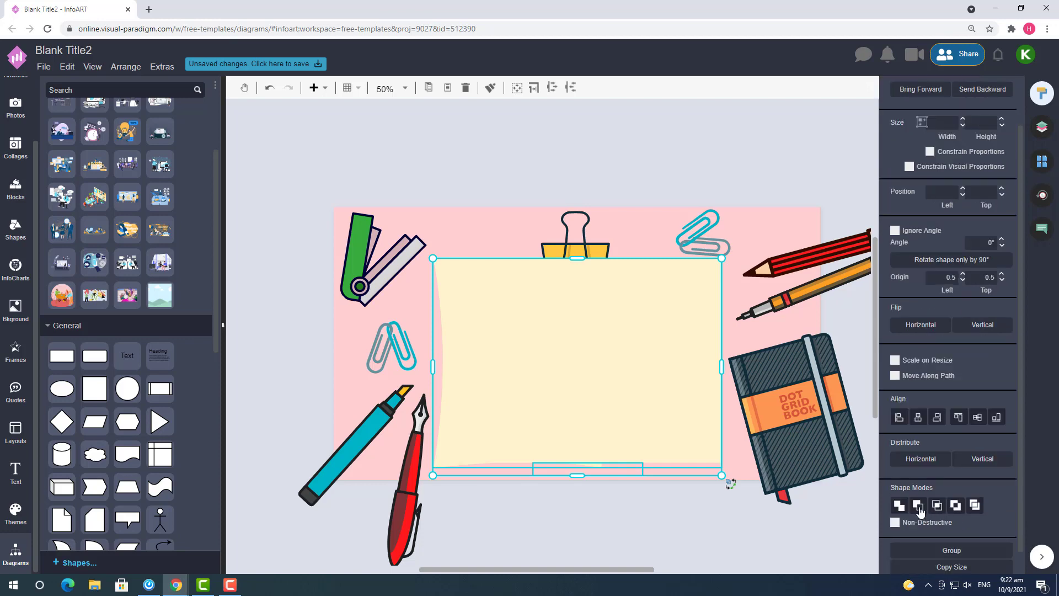
pyautogui.click(917, 509)
pyautogui.hotkey('ctrl', 'z')
# - Shift the strip slightly along the paper's lower edge and try subtracting it from the paper again
pyautogui.click(629, 447)
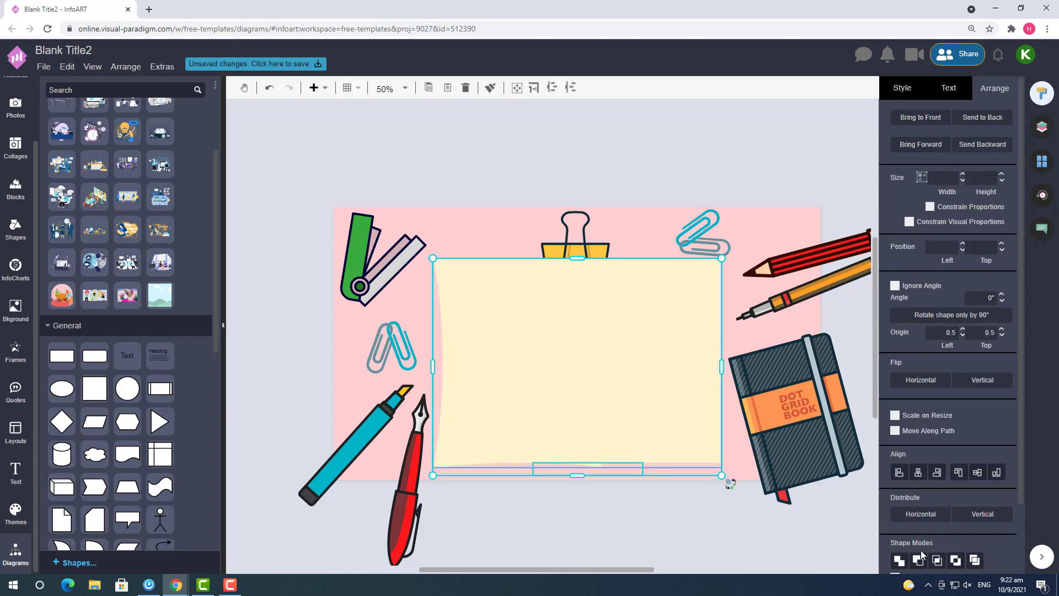
pyautogui.moveTo(594, 475)
pyautogui.mouseDown()
pyautogui.moveTo(611, 467)
pyautogui.moveTo(603, 473)
pyautogui.mouseUp()
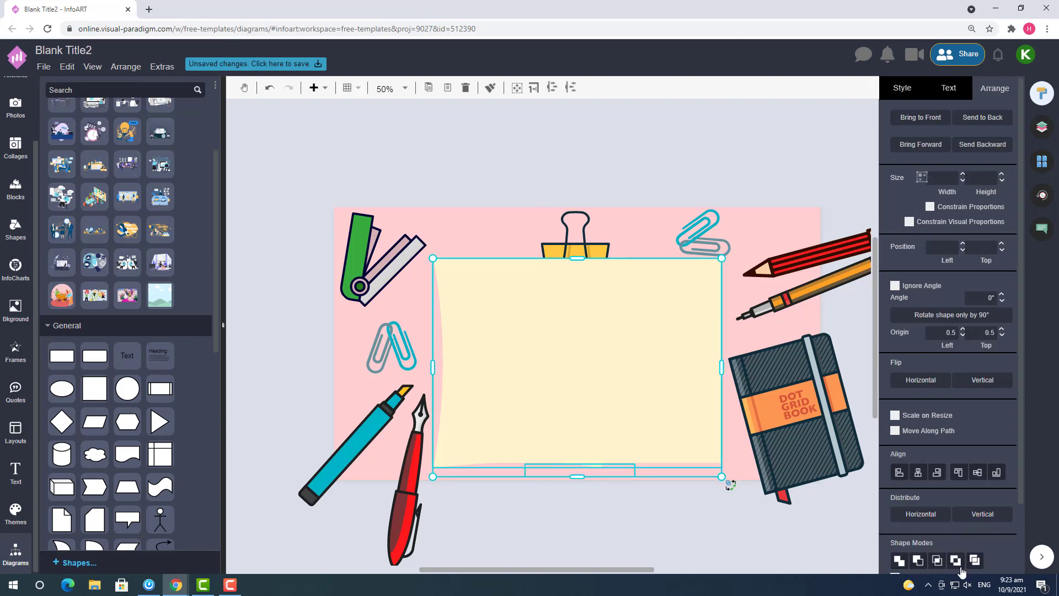
pyautogui.click(911, 560)
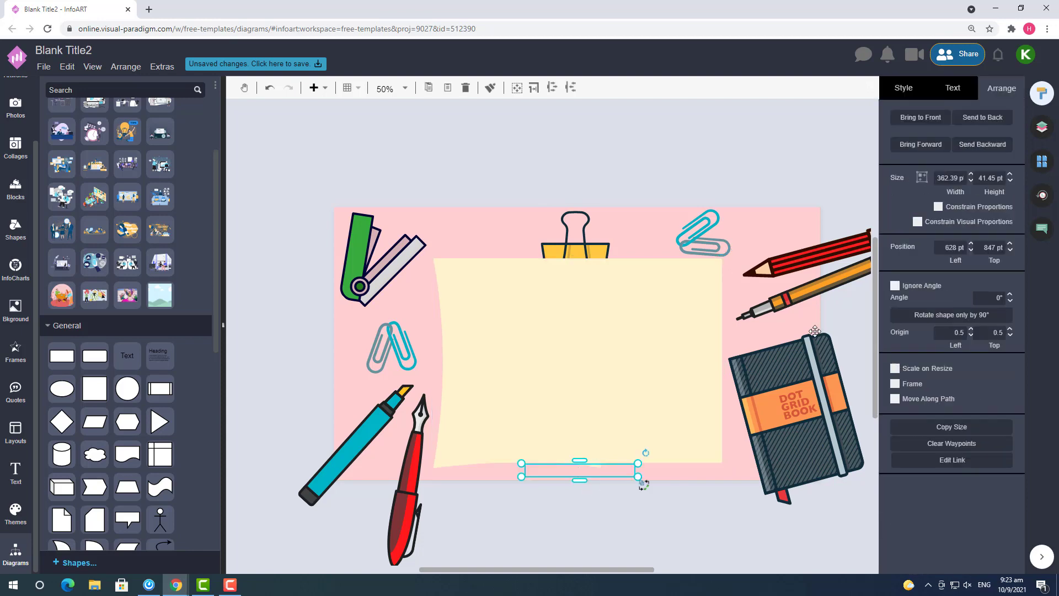
pyautogui.keyDown('shift'); pyautogui.click(628, 382); pyautogui.keyUp('shift')
pyautogui.click(918, 559)
pyautogui.hotkey('ctrl', 'z')
# - Place the strip at about 637, 844 pt along the paper's lower edge and subtract it from the paper
pyautogui.scroll(5, 566, 487)
pyautogui.click(663, 450)
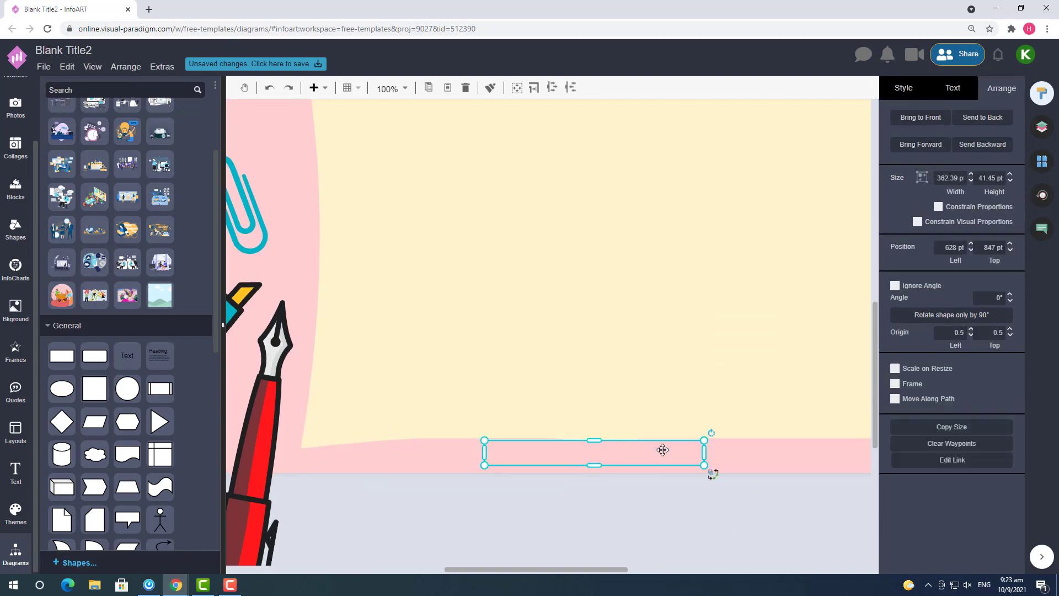
pyautogui.moveTo(662, 450); pyautogui.dragTo(668, 448)
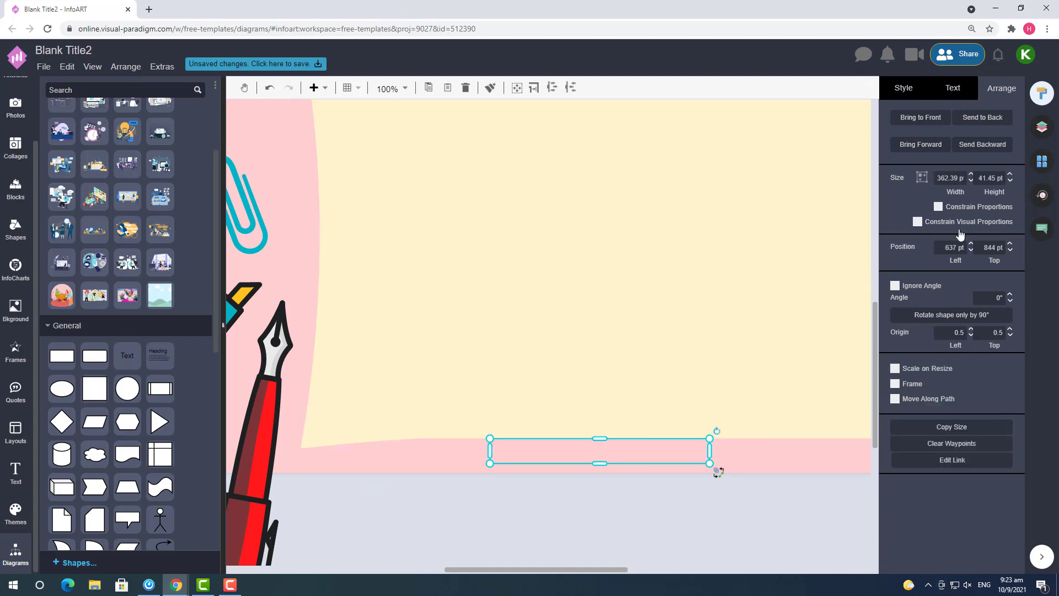
pyautogui.click(792, 395)
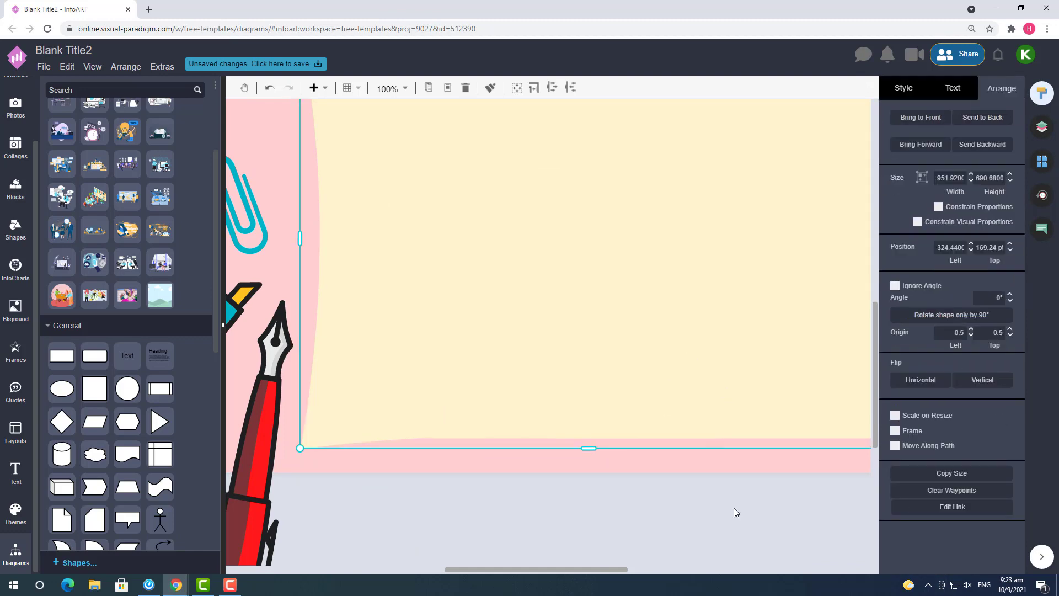
pyautogui.click(734, 508)
# - Bring the binder clip in front of the paper sheet
pyautogui.scroll(-3, 733, 508)
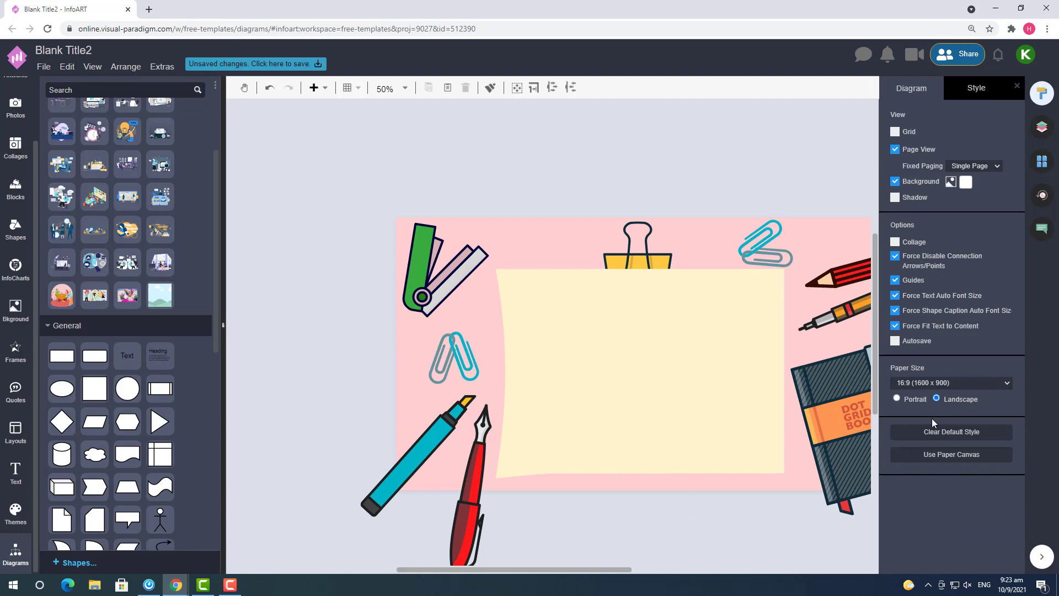
pyautogui.click(659, 266)
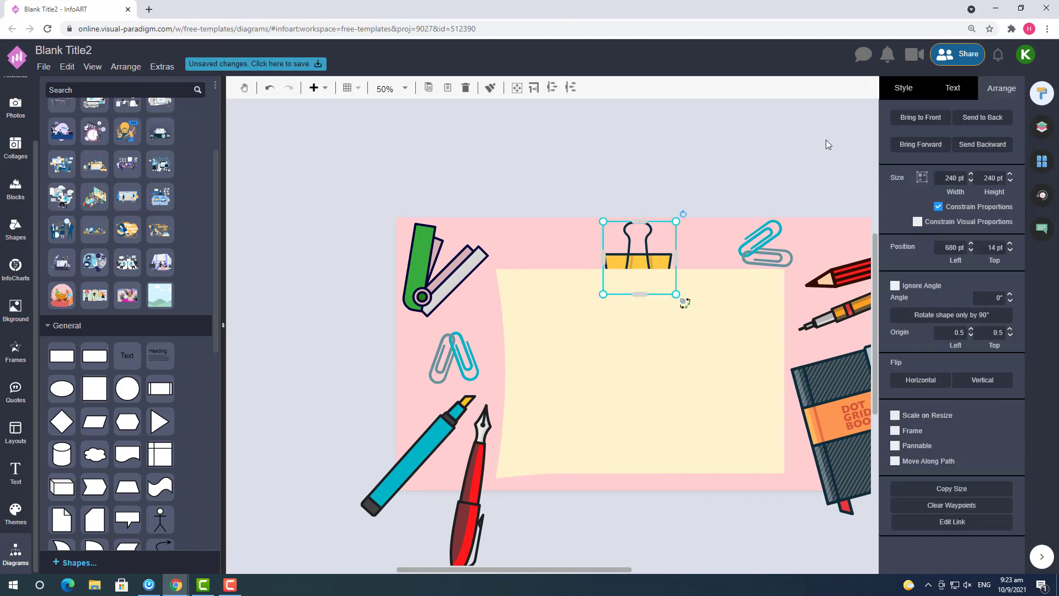
pyautogui.click(910, 117)
pyautogui.click(817, 166)
# - Move the paper clips near the page's upper corner closer to the pencils
pyautogui.moveTo(763, 249); pyautogui.dragTo(794, 250)
pyautogui.click(769, 193)
# - Set the background rectangle's fill to a custom salmon pink
pyautogui.moveTo(606, 569); pyautogui.dragTo(649, 569)
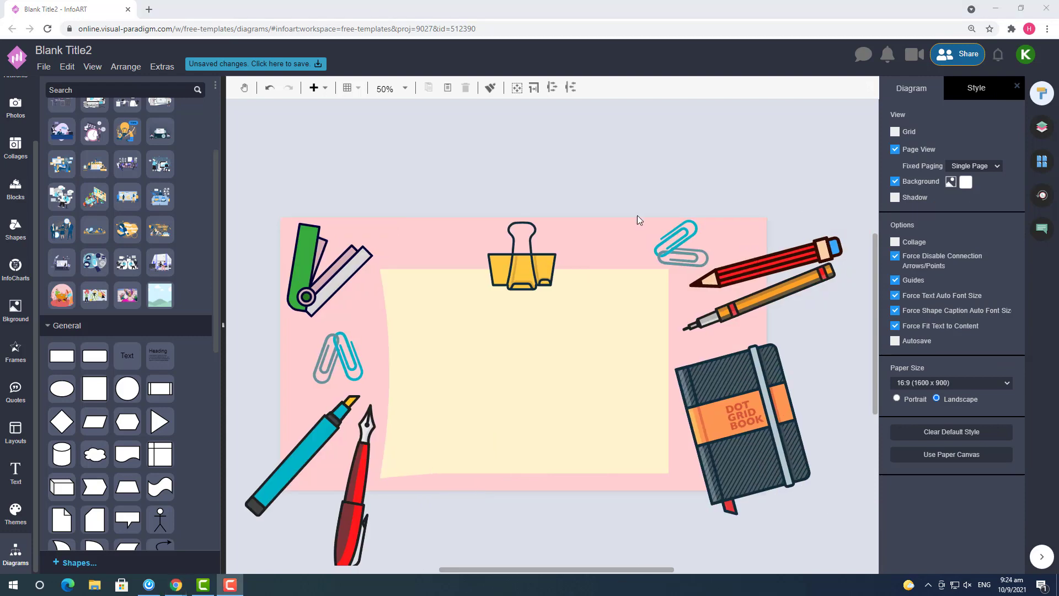
pyautogui.click(639, 220)
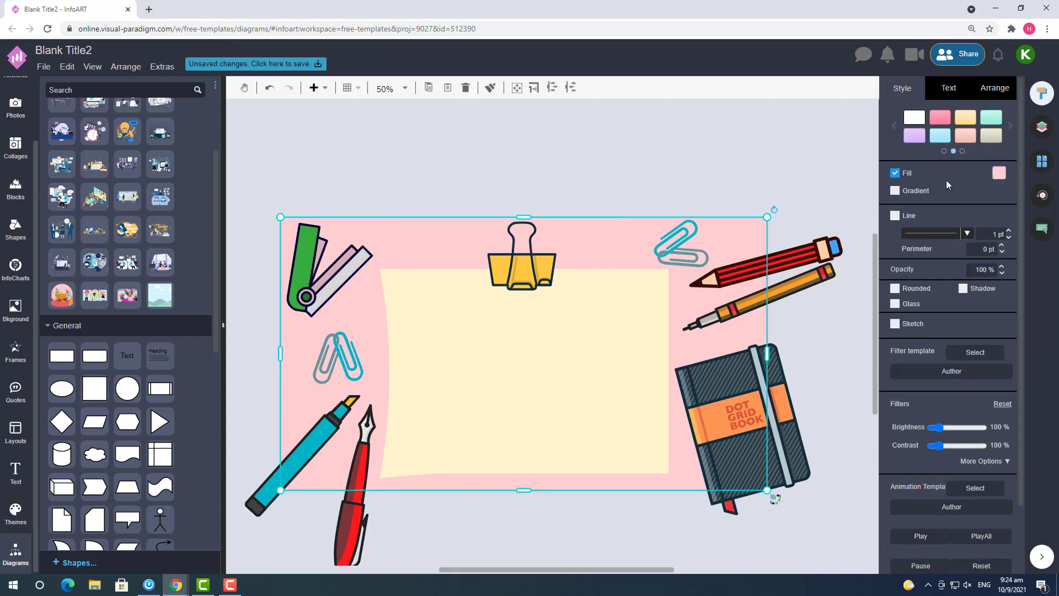
pyautogui.click(1000, 172)
pyautogui.click(945, 300)
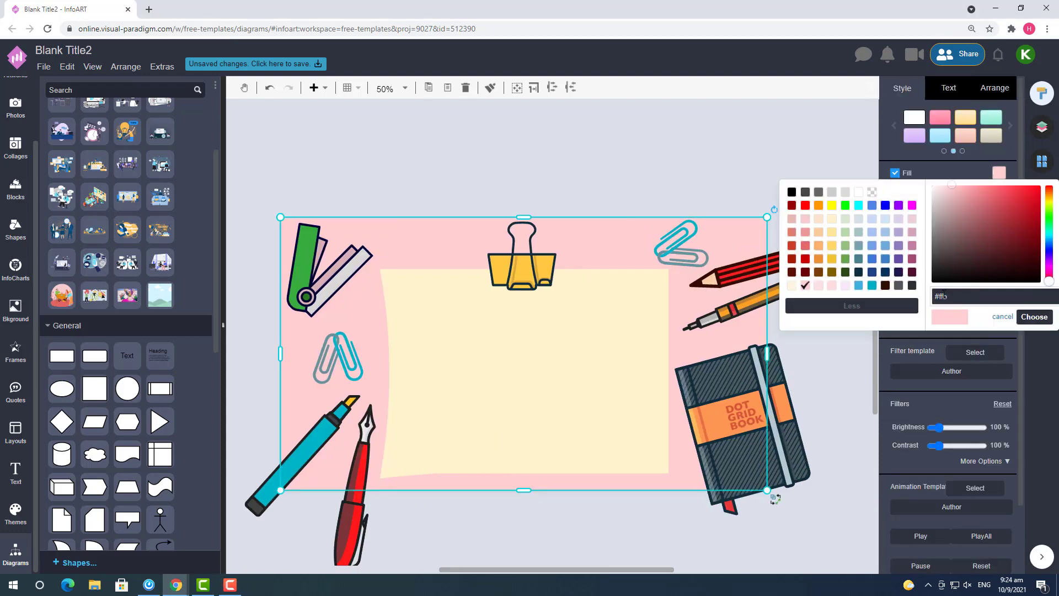
pyautogui.click(1031, 319)
# - Set the paper sheet's fill to the custom peach #ffcdb2
pyautogui.click(605, 342)
pyautogui.click(999, 175)
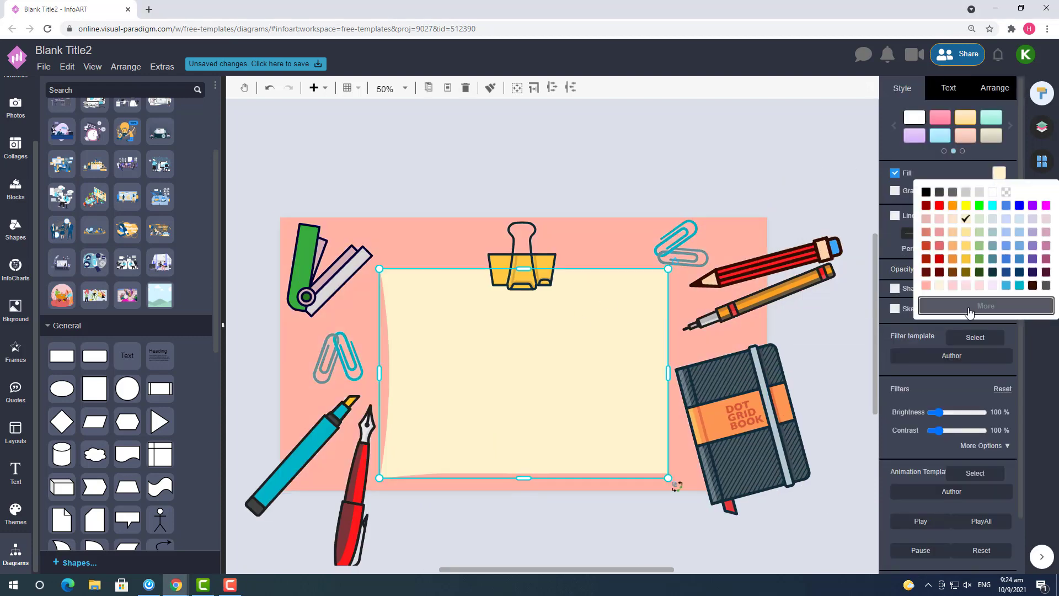
pyautogui.click(945, 302)
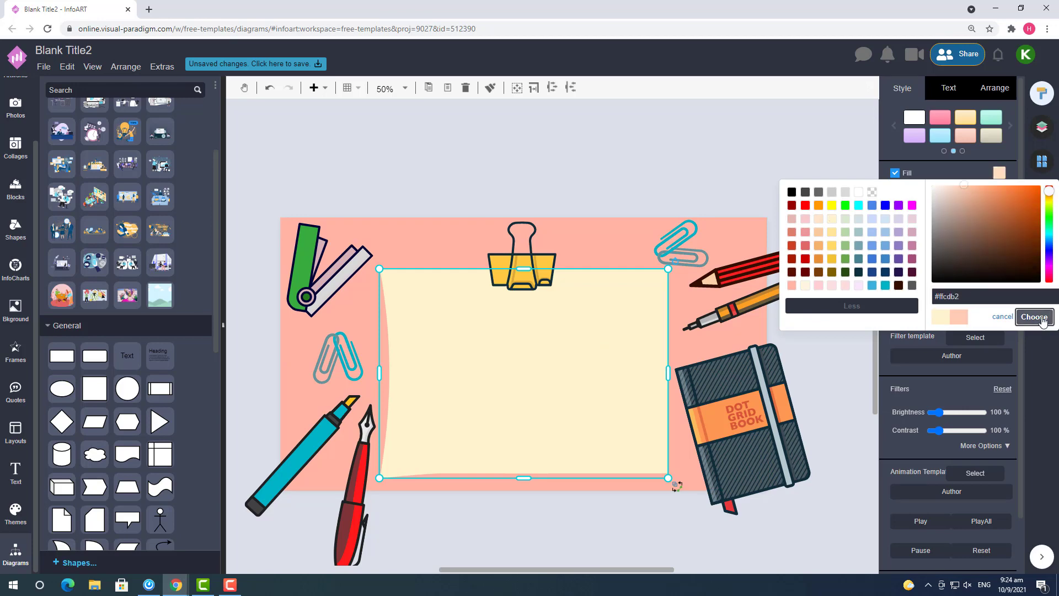
pyautogui.click(1034, 317)
pyautogui.click(624, 514)
# - Set the paper sheet's fill to a very pale pinkish off-white custom colour
pyautogui.click(643, 394)
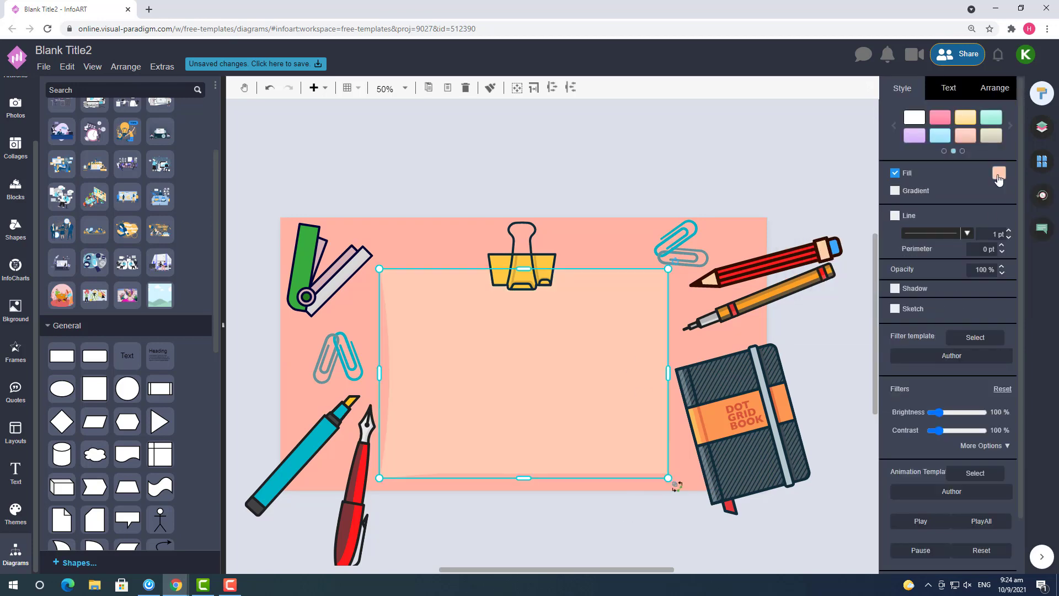
pyautogui.click(999, 173)
pyautogui.click(945, 302)
pyautogui.click(1034, 317)
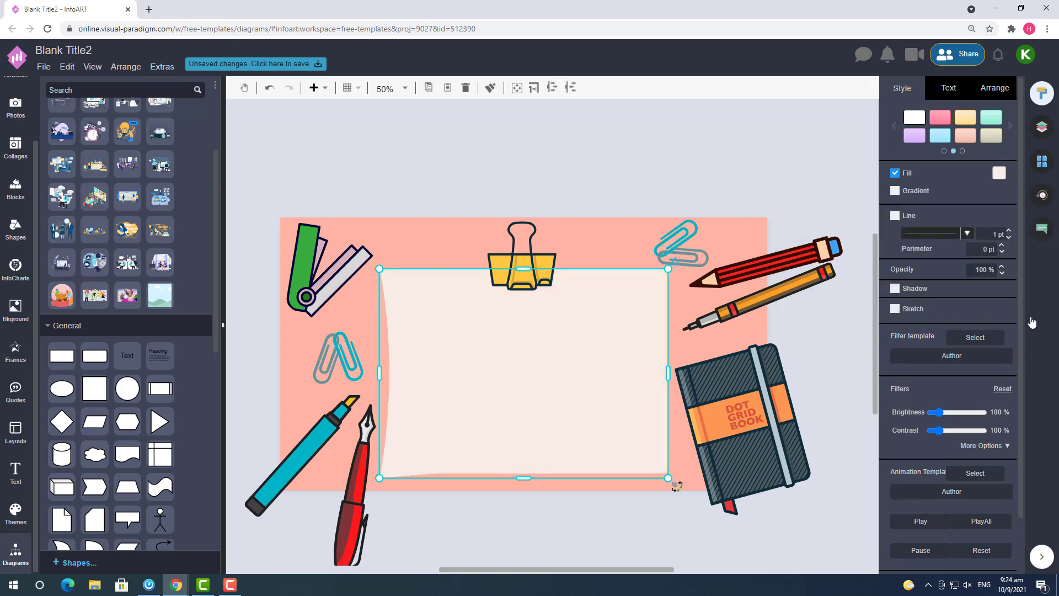
pyautogui.click(693, 179)
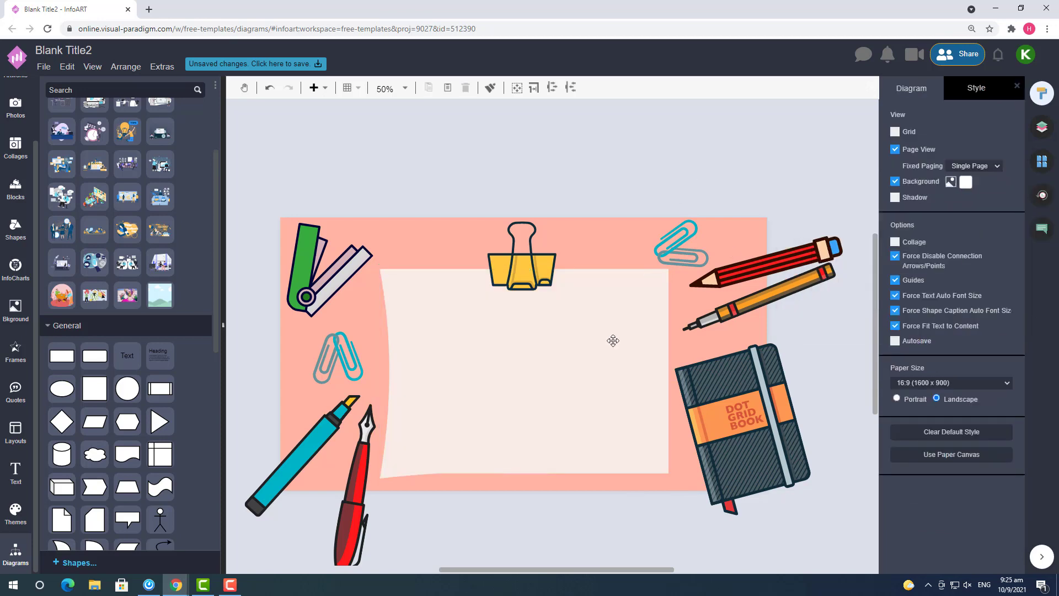
# - Recolour the paper clips near the pencils, making the teal clip dark grey and the grey clip near-black
pyautogui.click(690, 231)
pyautogui.click(761, 303)
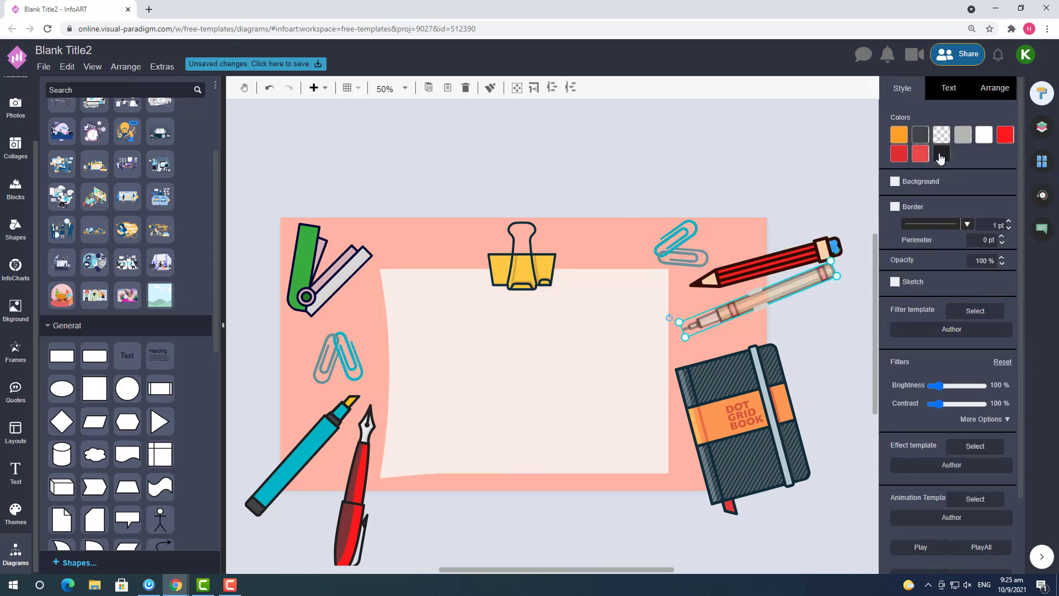
pyautogui.click(940, 145)
pyautogui.click(775, 197)
pyautogui.click(686, 237)
pyautogui.click(927, 141)
pyautogui.click(951, 250)
pyautogui.click(943, 136)
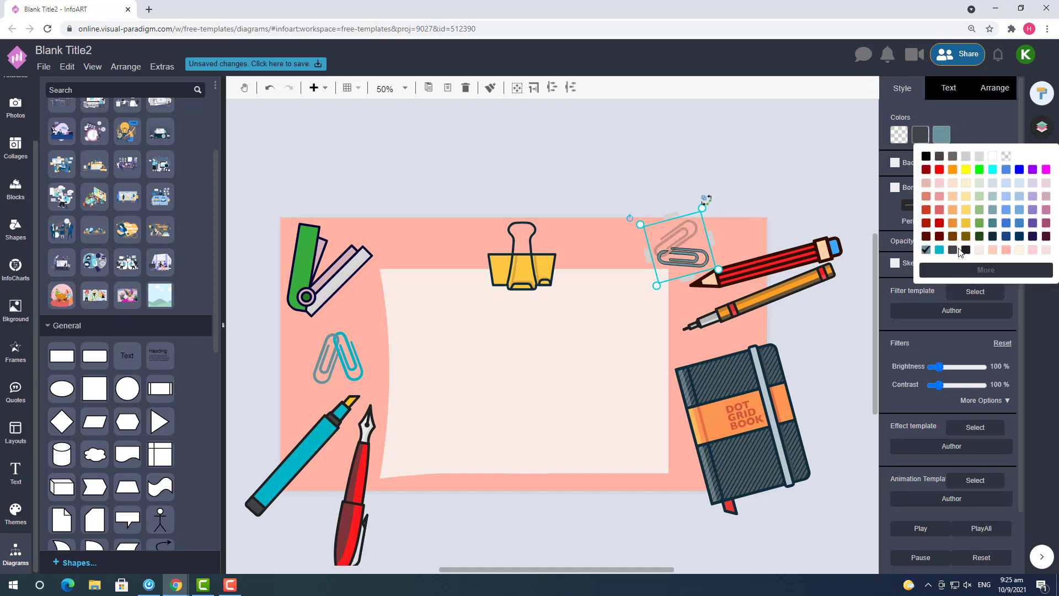
pyautogui.click(965, 249)
pyautogui.click(775, 197)
# - Recolour the paper clips below the stapler in near-black and dark grey, and shift the pair near the pencils slightly outward from them
pyautogui.click(347, 355)
pyautogui.click(922, 136)
pyautogui.click(965, 249)
pyautogui.click(941, 135)
pyautogui.click(951, 249)
pyautogui.click(834, 172)
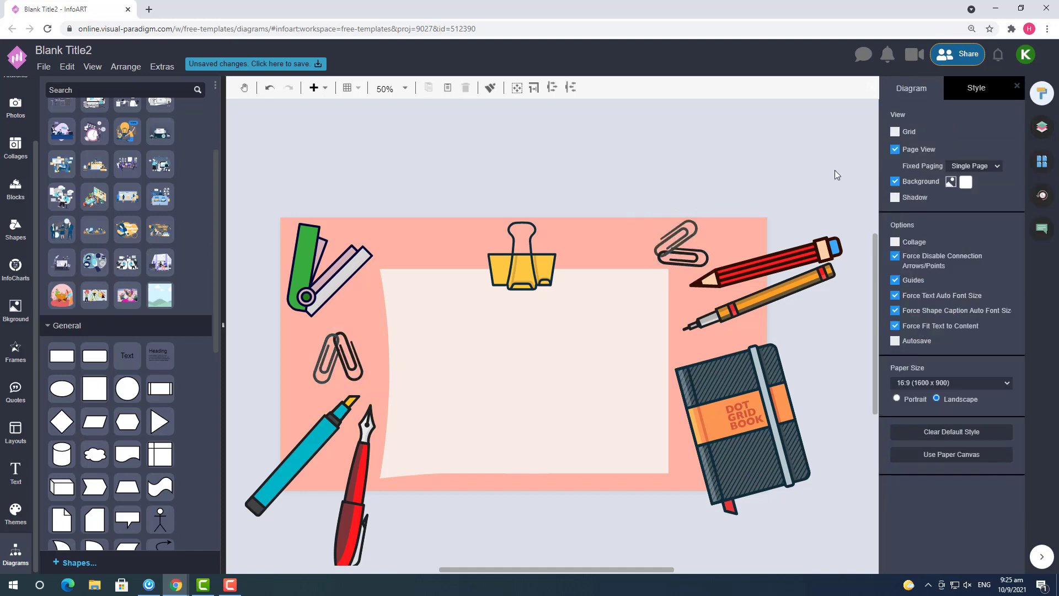
pyautogui.moveTo(668, 264); pyautogui.dragTo(665, 264)
pyautogui.click(631, 176)
# - Add the text "Your Project Title", enlarge it, place it on the paper sheet and centre-align it
pyautogui.scroll(-1, 443, 483)
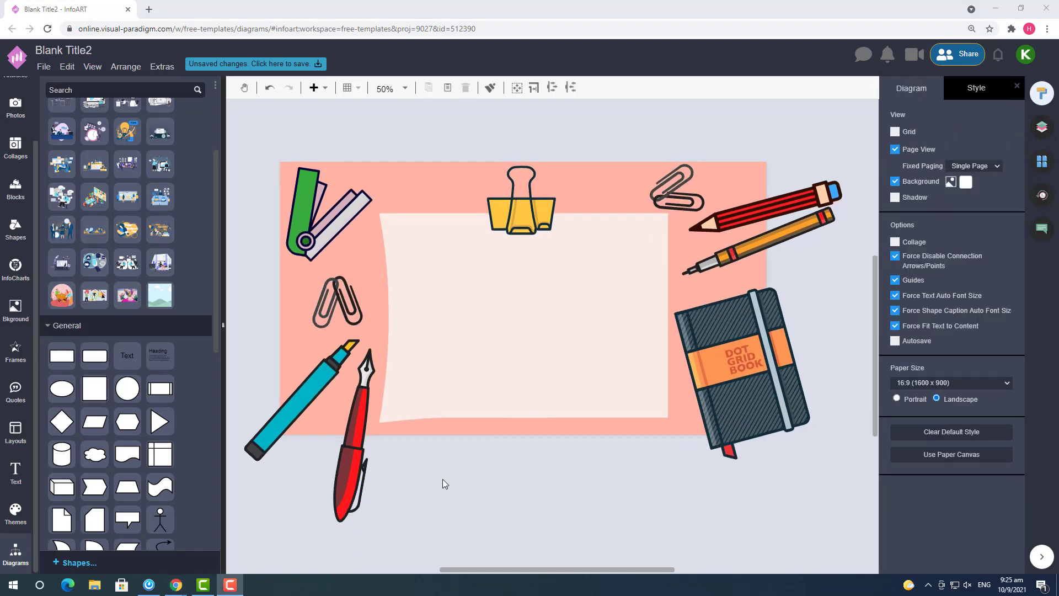
pyautogui.click(443, 484)
pyautogui.write('Your Project Title')
pyautogui.moveTo(508, 482); pyautogui.dragTo(621, 514)
pyautogui.moveTo(556, 456); pyautogui.dragTo(600, 303)
pyautogui.click(951, 90)
pyautogui.click(917, 183)
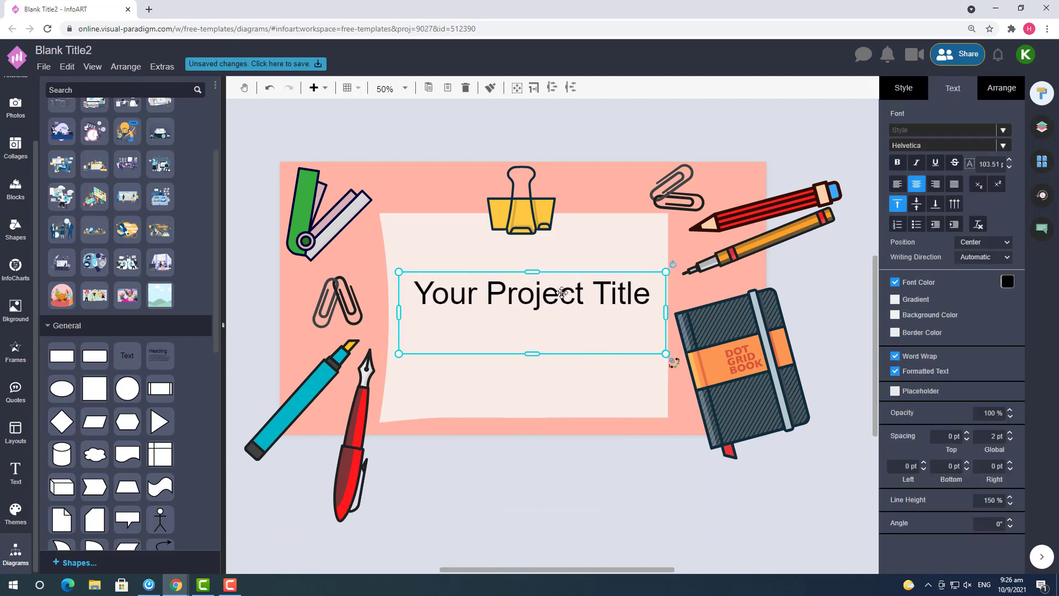
# - Enlarge the title slightly and reposition it across the width of the paper sheet
pyautogui.moveTo(666, 353); pyautogui.dragTo(688, 362)
pyautogui.moveTo(593, 304); pyautogui.dragTo(573, 306)
pyautogui.moveTo(607, 274); pyautogui.dragTo(563, 287)
# - Try the Allura font on the title, and set it to Aclonica instead
pyautogui.click(905, 145)
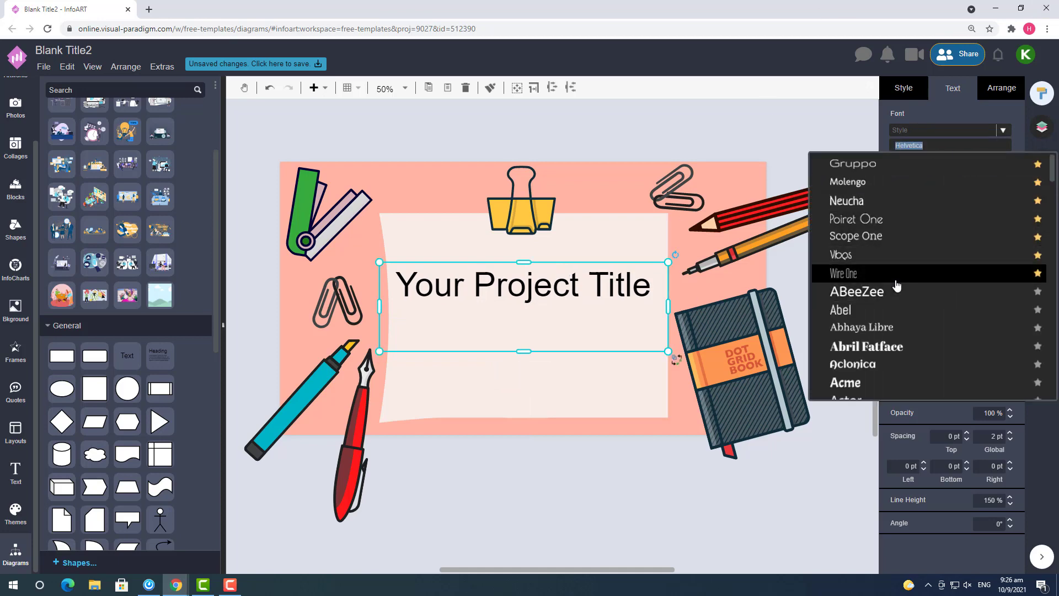
pyautogui.scroll(-4, 899, 284)
pyautogui.scroll(-6, 897, 283)
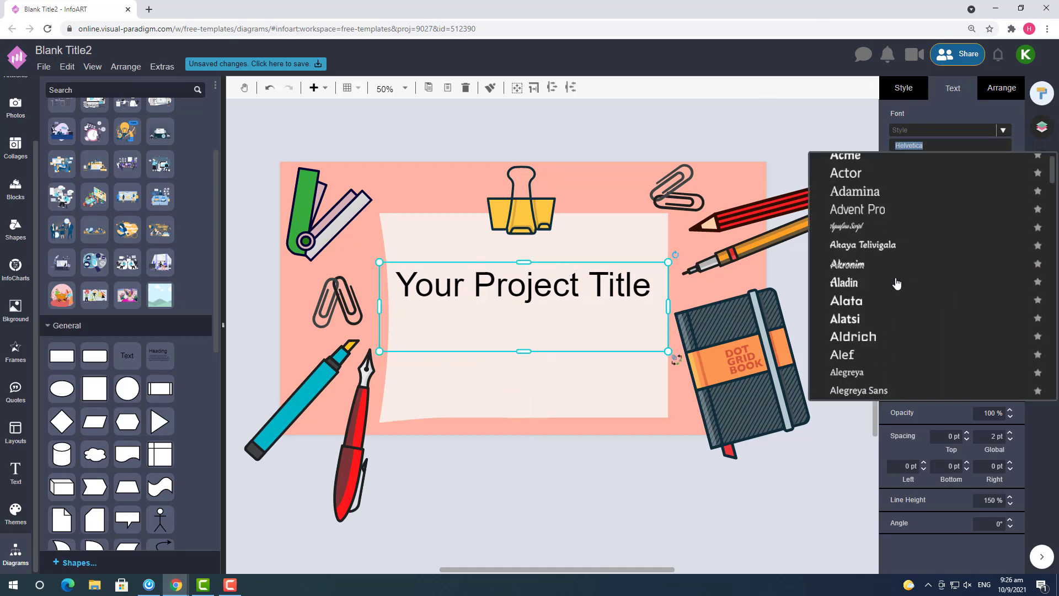
pyautogui.click(866, 286)
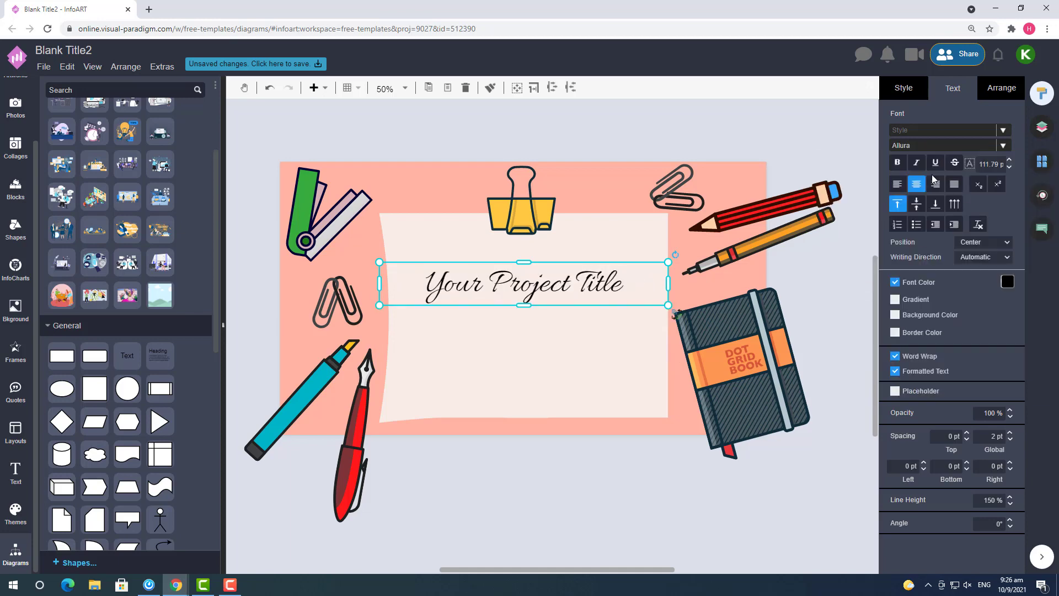
pyautogui.click(927, 145)
pyautogui.click(896, 255)
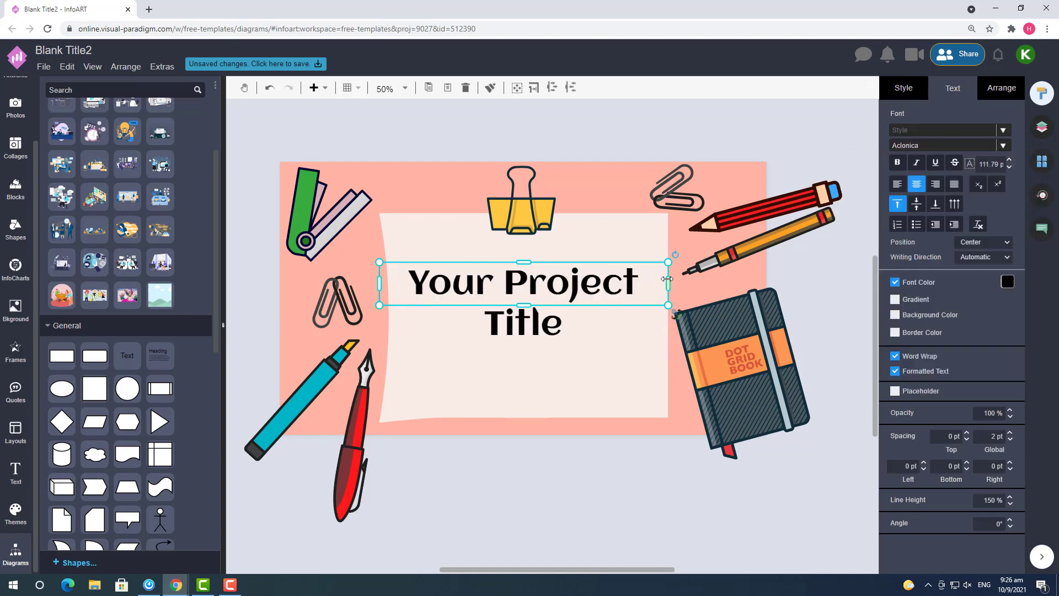
# - Resize the title to about 94 pt so it fits on one line, and centre it on the paper sheet
pyautogui.moveTo(668, 278); pyautogui.dragTo(606, 278)
pyautogui.moveTo(606, 291); pyautogui.dragTo(645, 291)
pyautogui.moveTo(562, 292)
pyautogui.mouseDown()
pyautogui.moveTo(576, 287)
pyautogui.moveTo(560, 289)
pyautogui.mouseUp()
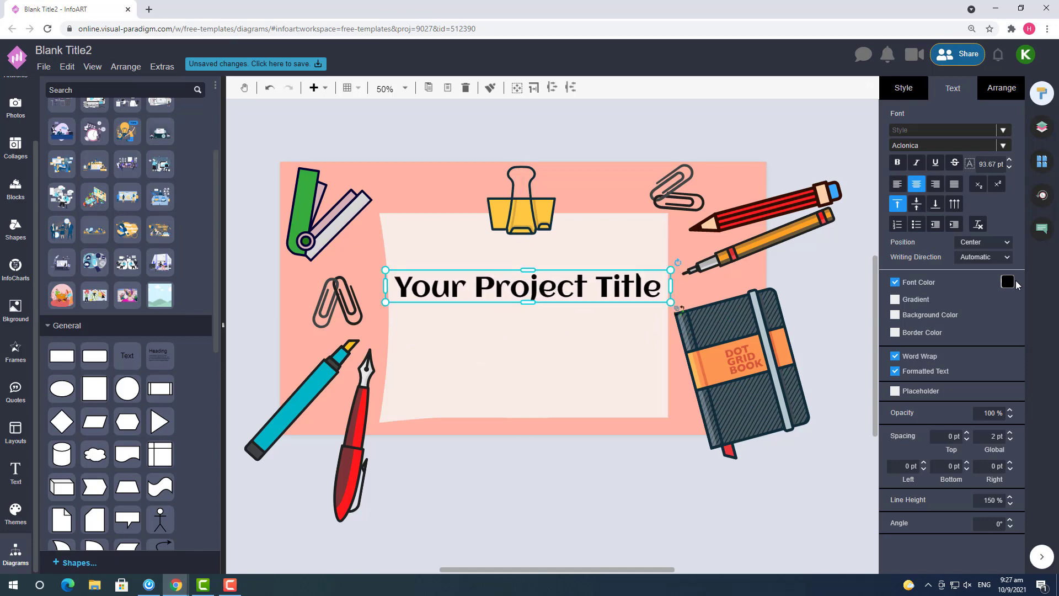
# - Set the title's font colour to the dark grey used for the paper clips
pyautogui.click(1008, 282)
pyautogui.click(940, 300)
pyautogui.click(1008, 282)
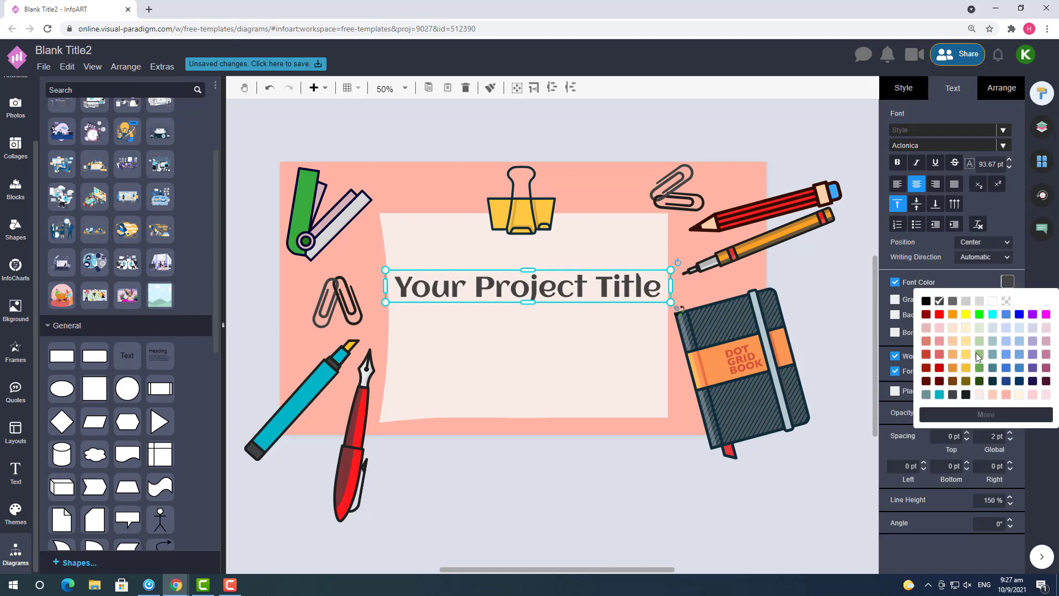
pyautogui.click(953, 394)
pyautogui.click(591, 512)
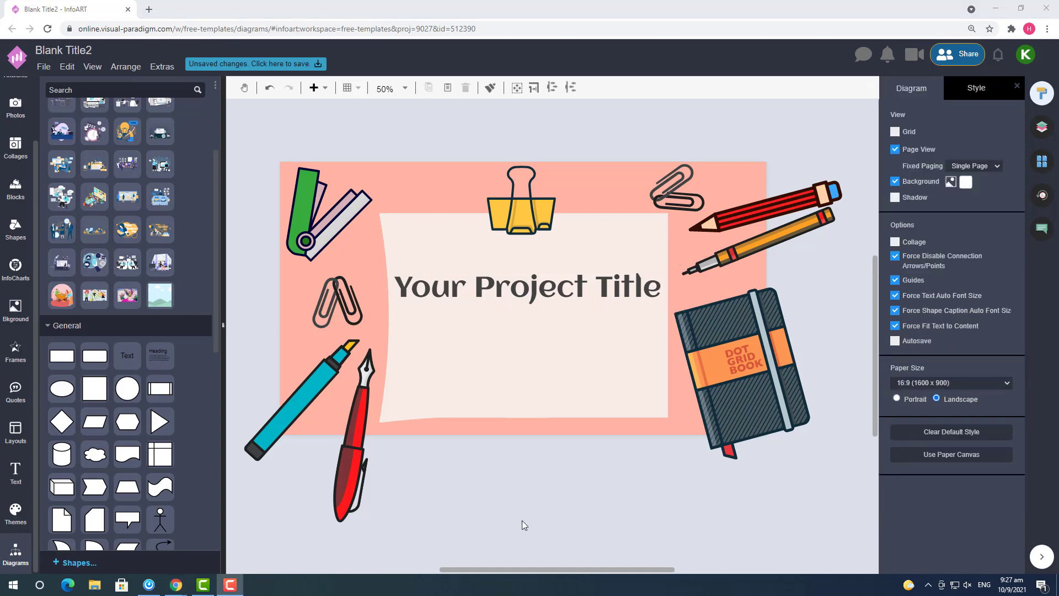
# - Add the text "Lorem ipsum dolor sit amet, consectetur adipiscing elit. Suspendisse at purus eros." below the page, enlarge it and centre-align it
pyautogui.click(522, 521)
pyautogui.write('Lorem ipsum dolor sit amet, consectetur adipiscing elit. Suspendisse at purus eros.')
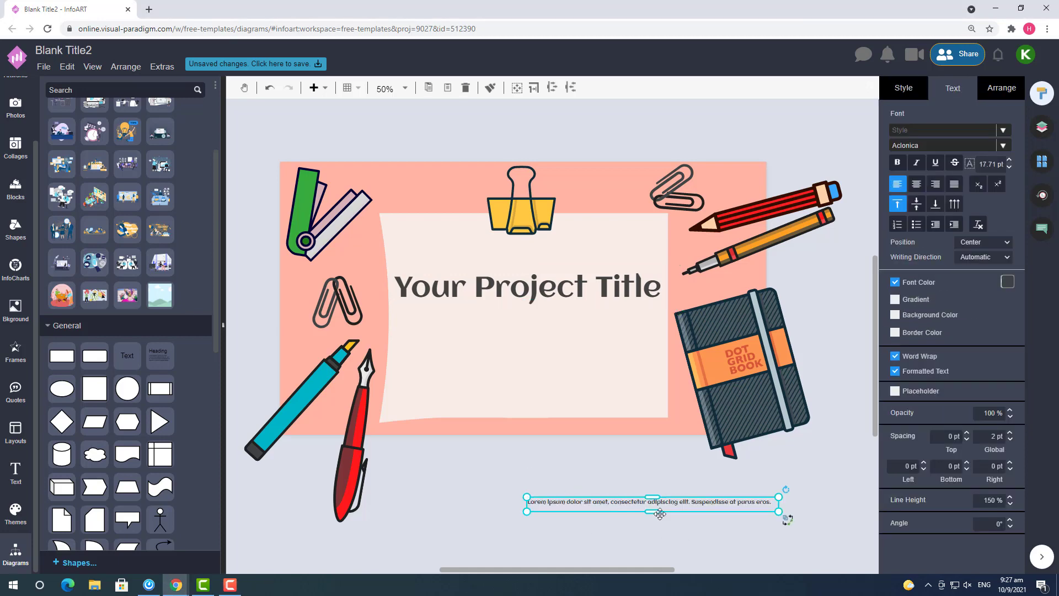
pyautogui.moveTo(780, 522); pyautogui.dragTo(809, 521)
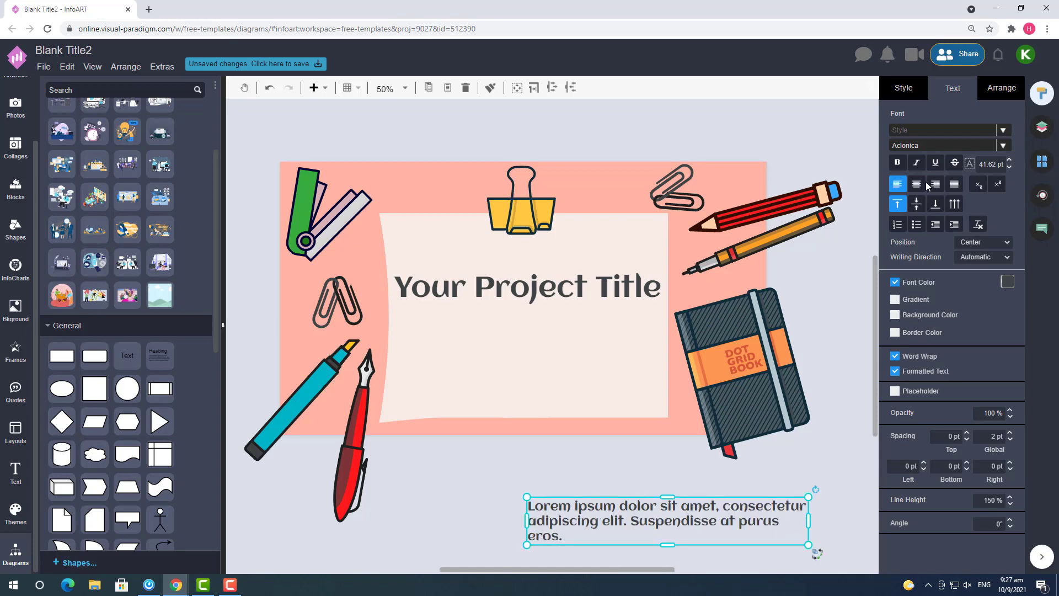
pyautogui.click(920, 185)
# - Move the lorem ipsum text under the title and resize it to about 33 pt on two lines
pyautogui.moveTo(527, 520); pyautogui.dragTo(539, 521)
pyautogui.moveTo(676, 520); pyautogui.dragTo(558, 338)
pyautogui.moveTo(696, 313); pyautogui.dragTo(683, 316)
pyautogui.moveTo(432, 337); pyautogui.dragTo(483, 340)
pyautogui.moveTo(605, 348); pyautogui.dragTo(591, 330)
# - Align the title and the lorem ipsum text to each other's horizontal centre
pyautogui.keyDown('shift'); pyautogui.click(533, 284); pyautogui.keyUp('shift')
pyautogui.click(1000, 89)
pyautogui.click(918, 425)
pyautogui.click(845, 408)
# - Move the title and lorem ipsum text together slightly lower, centred on the paper sheet
pyautogui.click(544, 325)
pyautogui.keyDown('shift'); pyautogui.click(547, 291); pyautogui.keyUp('shift')
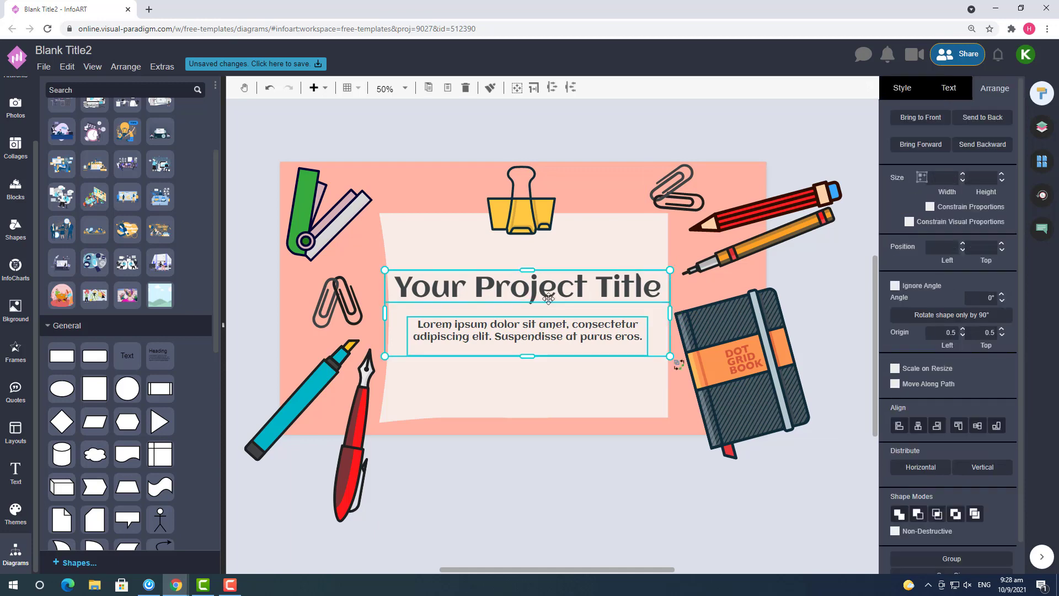
pyautogui.moveTo(549, 292); pyautogui.dragTo(553, 297)
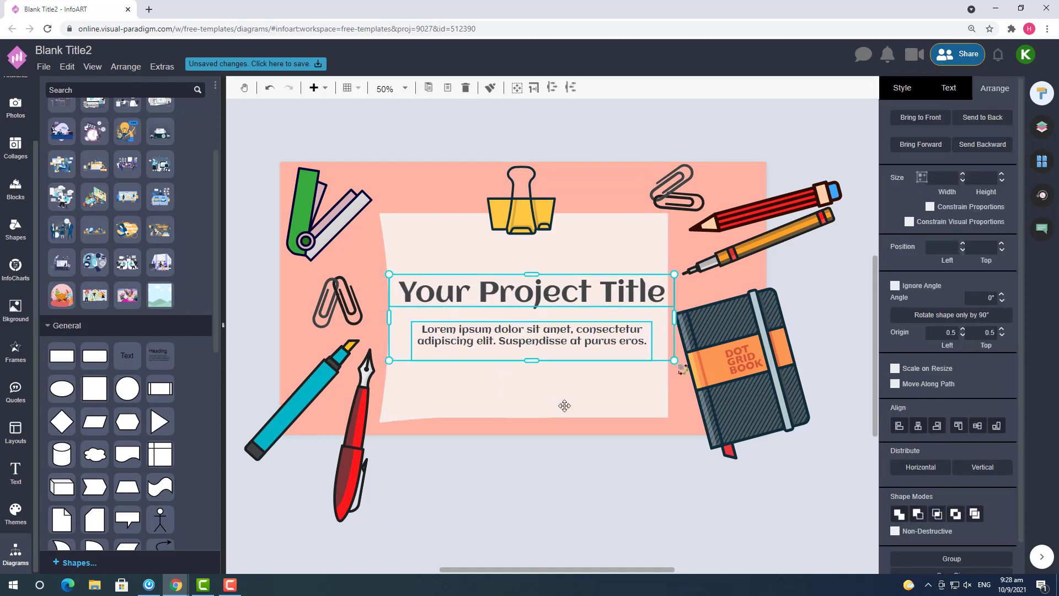
pyautogui.click(576, 513)
pyautogui.click(564, 298)
pyautogui.keyDown('shift'); pyautogui.click(566, 342); pyautogui.keyUp('shift')
pyautogui.moveTo(567, 342); pyautogui.dragTo(561, 343)
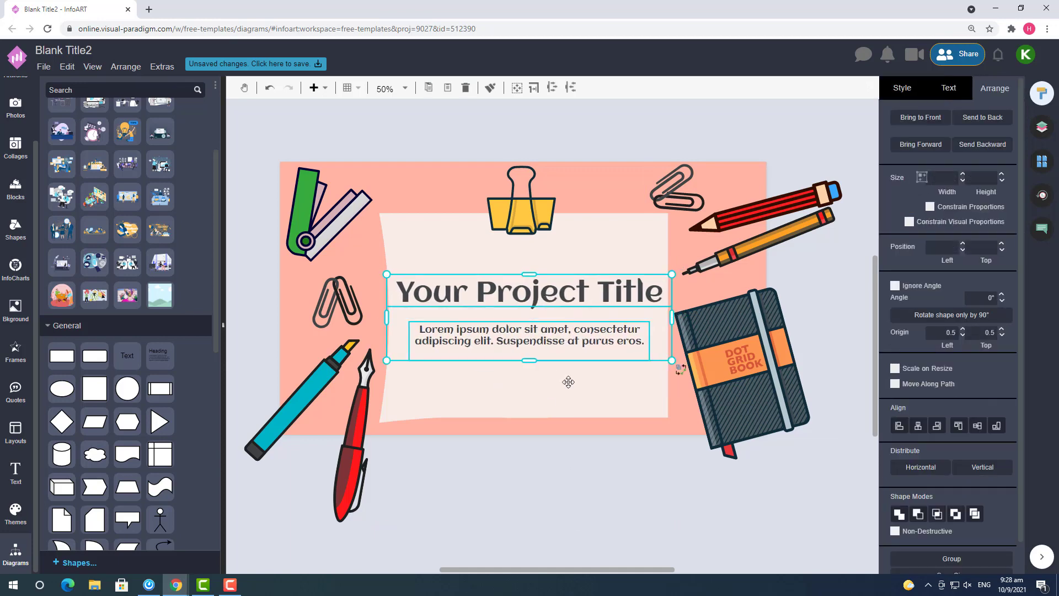
# - Set the title's font colour to the near-black used for the paper clips
pyautogui.click(952, 88)
pyautogui.click(1007, 282)
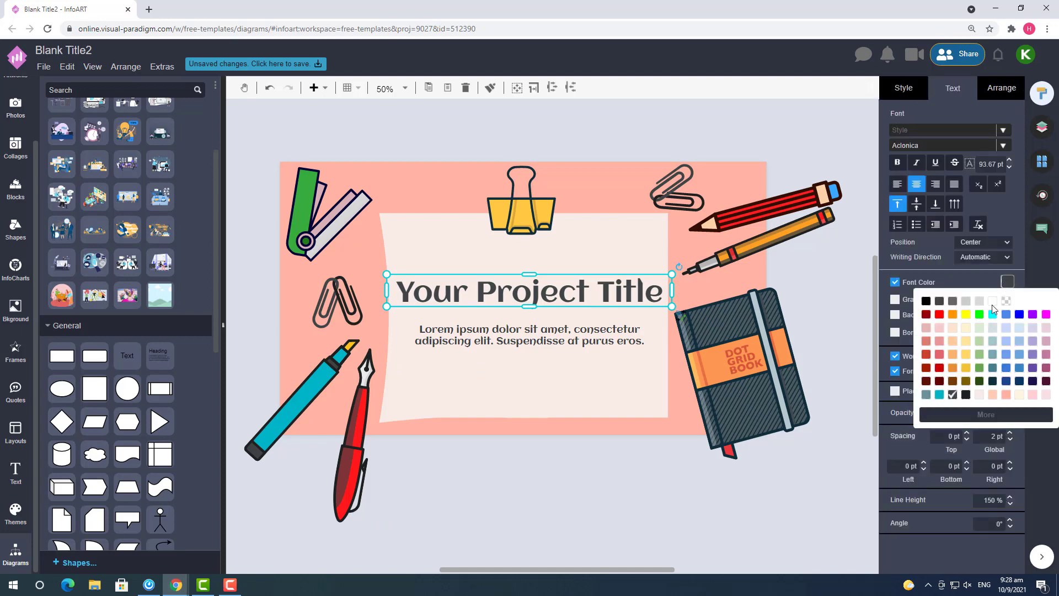
pyautogui.click(942, 358)
pyautogui.click(1008, 282)
pyautogui.click(970, 401)
pyautogui.click(566, 341)
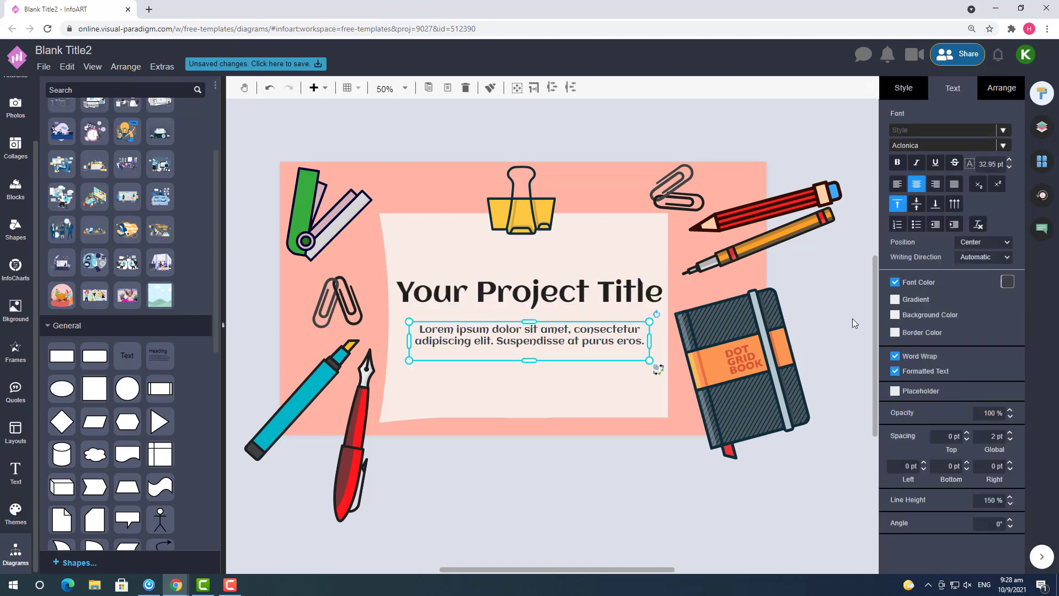
pyautogui.click(1007, 283)
pyautogui.click(689, 495)
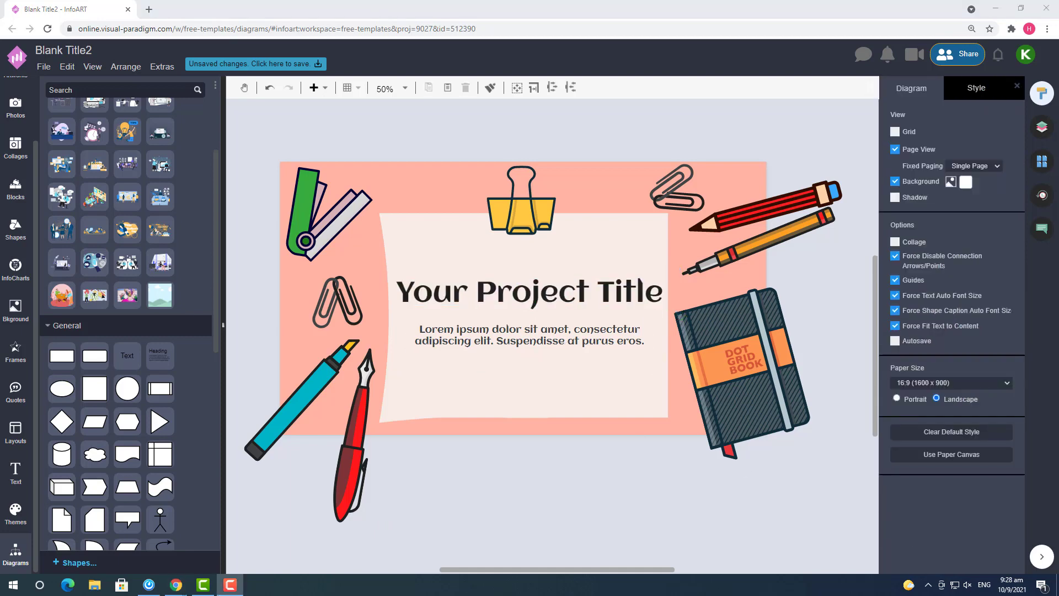
# - Try Poiret One and a thin slab-serif font on the title
pyautogui.click(579, 293)
pyautogui.click(960, 145)
pyautogui.click(927, 250)
pyautogui.click(960, 146)
pyautogui.click(911, 224)
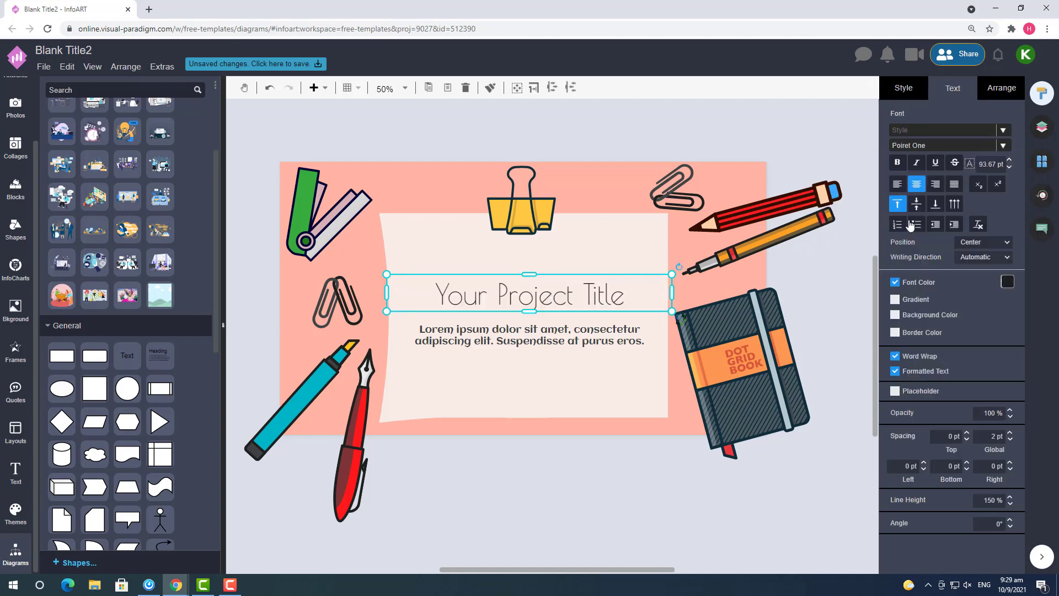
pyautogui.click(973, 148)
pyautogui.click(909, 248)
# - Set the lorem ipsum text's font to Neucha
pyautogui.click(530, 334)
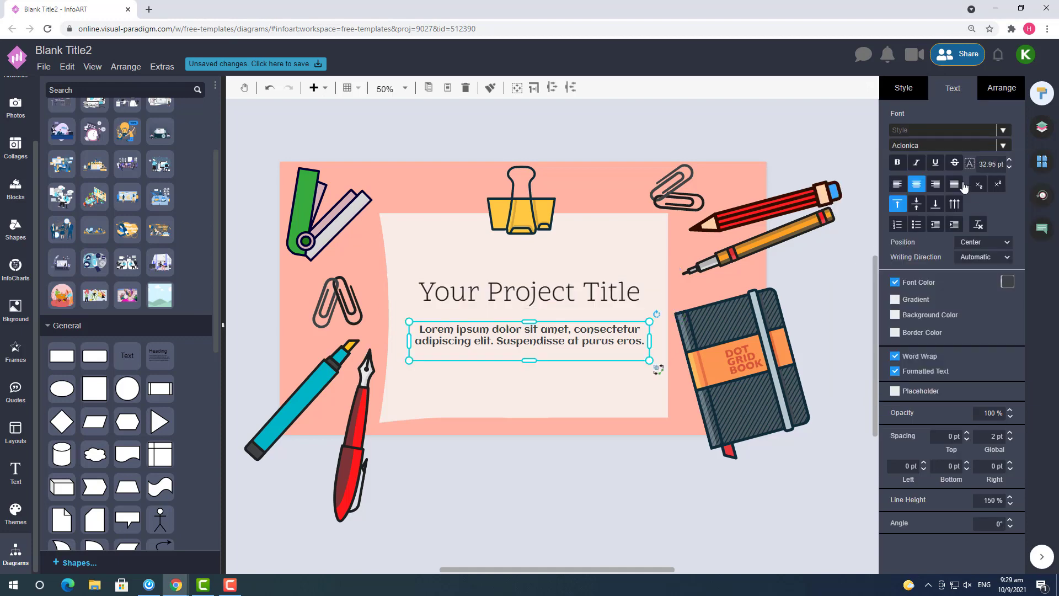
pyautogui.click(960, 146)
pyautogui.click(927, 237)
pyautogui.click(960, 145)
pyautogui.click(944, 201)
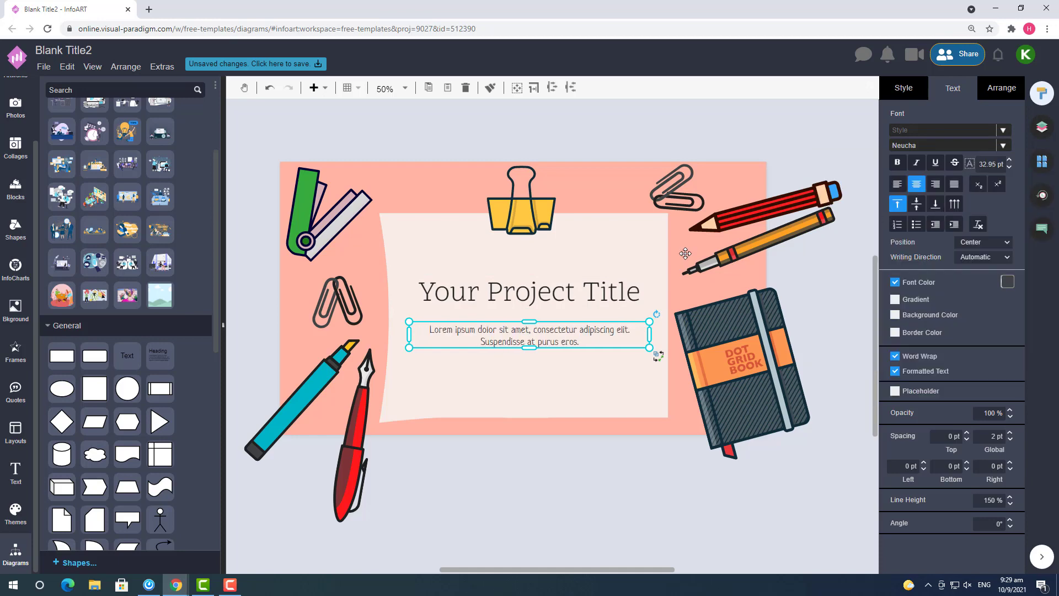
# - Set the title's font to Neucha and enlarge it slightly together with the lorem ipsum text, keeping both centred on the paper
pyautogui.click(530, 293)
pyautogui.click(961, 145)
pyautogui.click(918, 201)
pyautogui.click(761, 146)
pyautogui.click(559, 290)
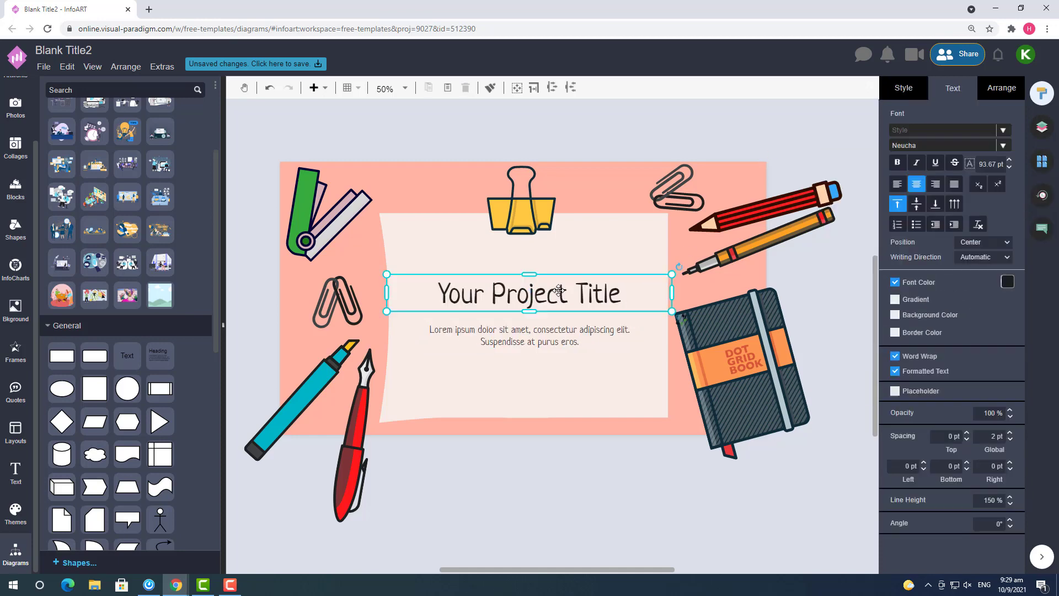
pyautogui.click(553, 337)
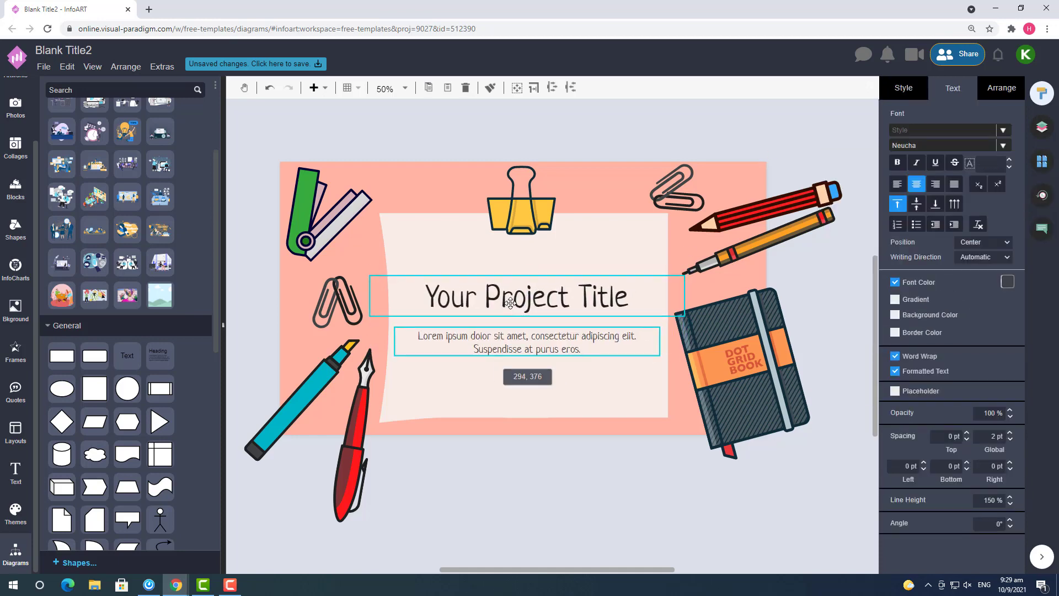
# - Add a rectangle below the page and flatten it into a thin horizontal line about 716 × 2
pyautogui.click(388, 452)
pyautogui.moveTo(422, 472); pyautogui.dragTo(514, 485)
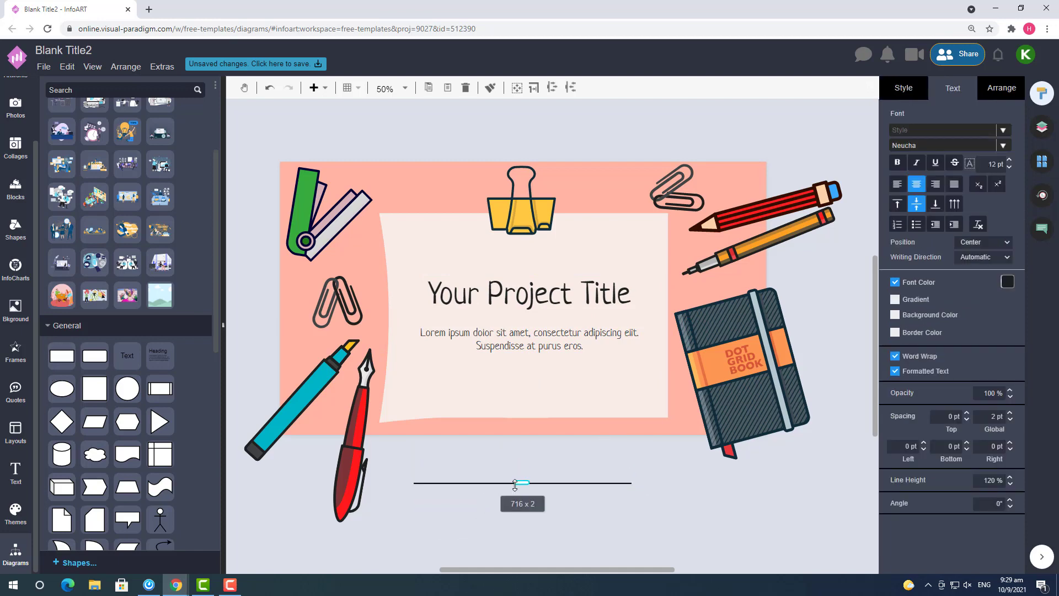
pyautogui.click(910, 91)
pyautogui.click(998, 216)
pyautogui.click(820, 194)
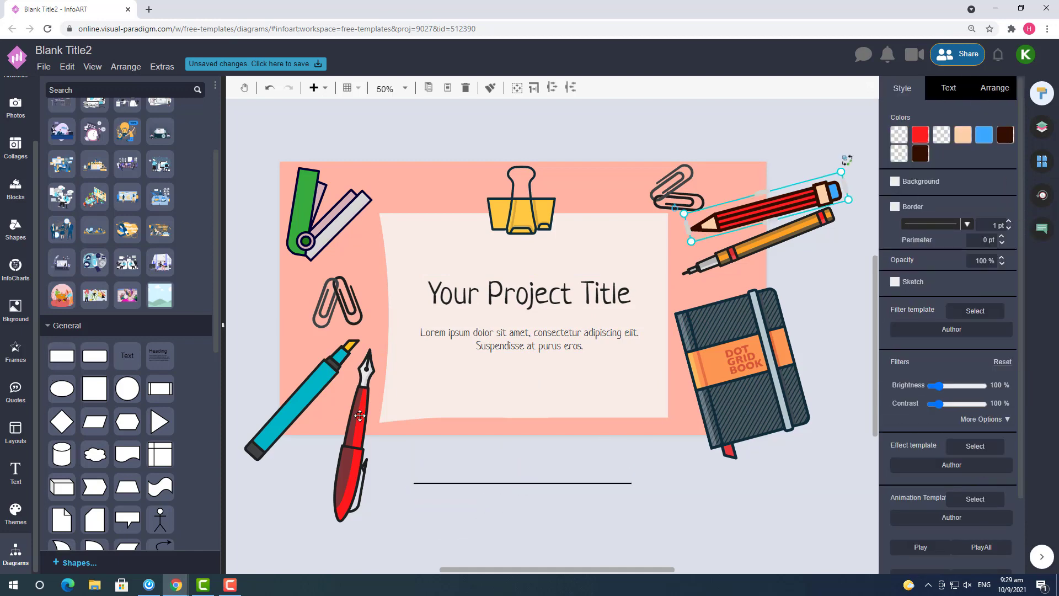
pyautogui.click(354, 412)
pyautogui.click(617, 487)
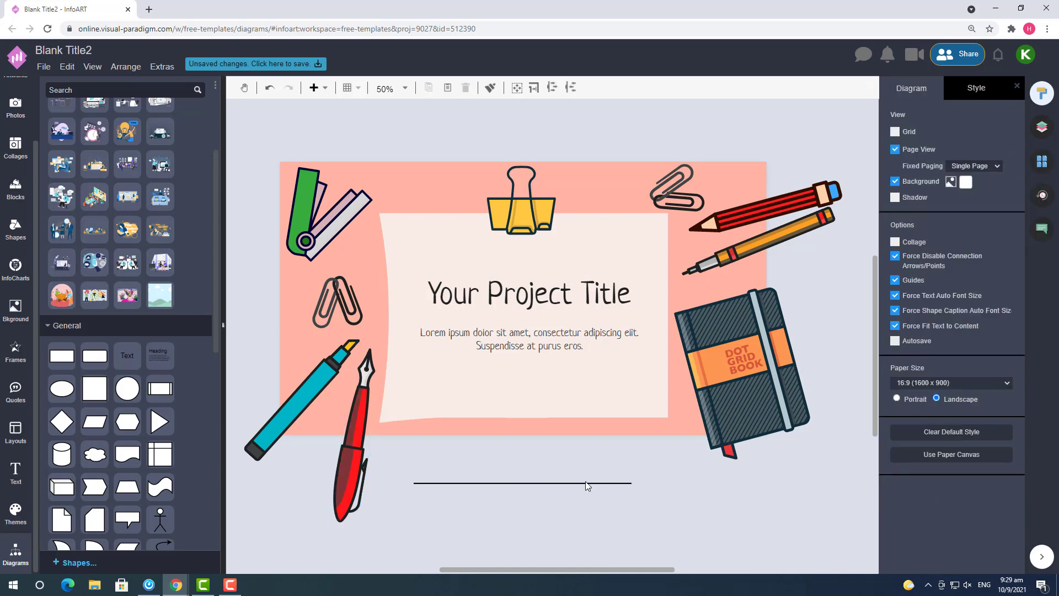
# - Set the thin line's fill and outline colours to bright red
pyautogui.click(588, 483)
pyautogui.click(999, 173)
pyautogui.click(925, 296)
pyautogui.click(999, 215)
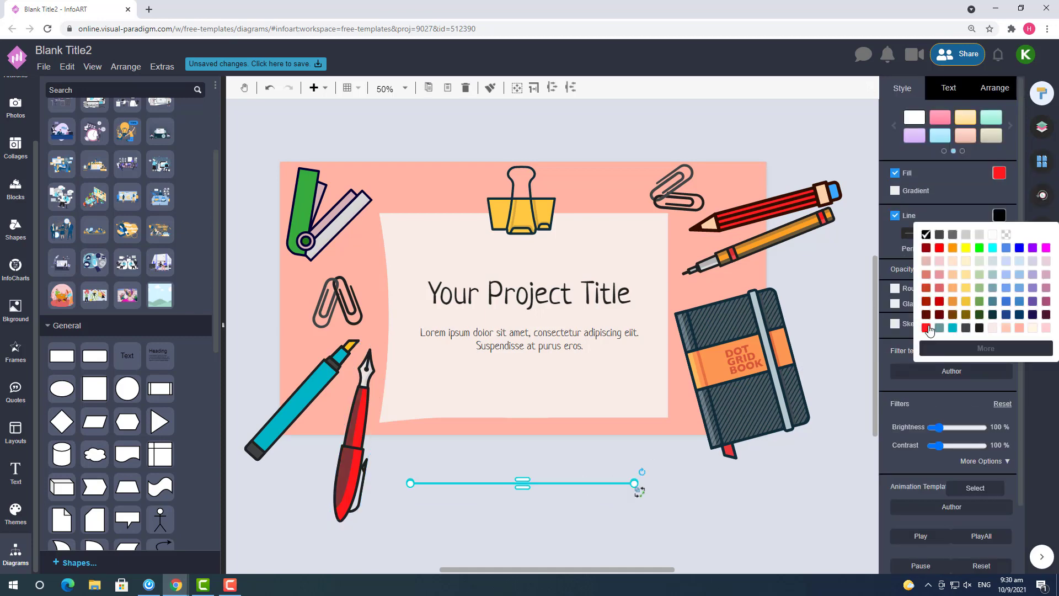
pyautogui.click(927, 328)
# - Give the red line the Sketch effect with no fill, a 0 pt gap and curviness 10
pyautogui.click(621, 479)
pyautogui.click(620, 483)
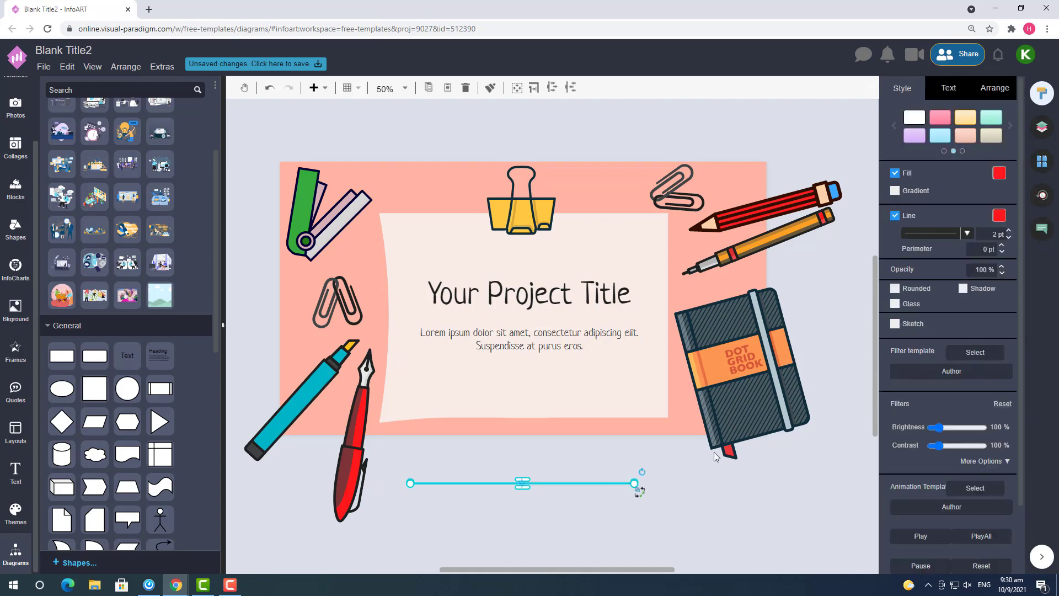
pyautogui.click(895, 324)
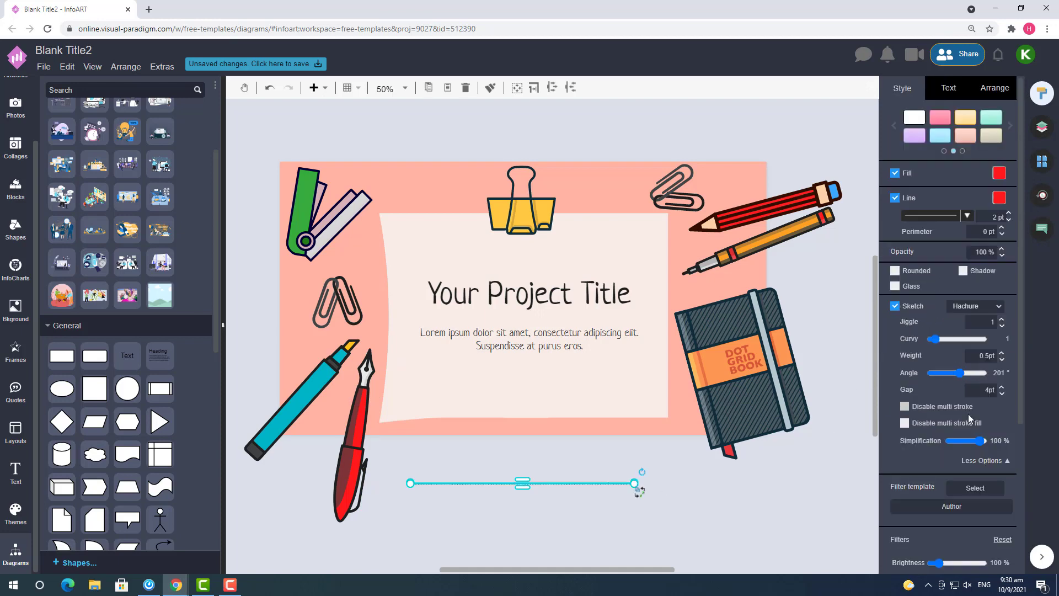
pyautogui.click(839, 476)
pyautogui.click(610, 483)
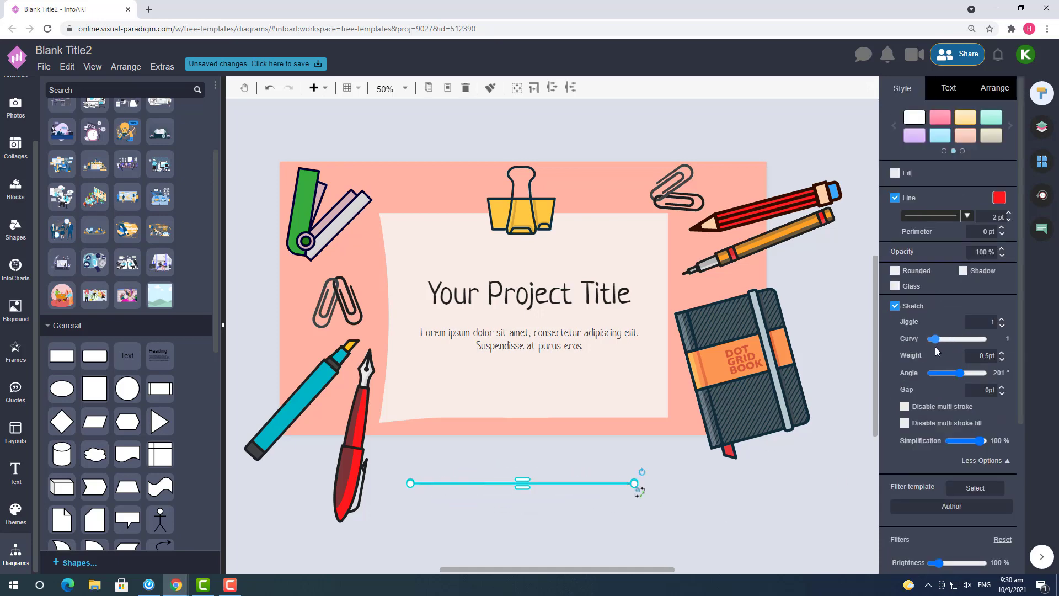
pyautogui.moveTo(935, 346); pyautogui.dragTo(939, 346)
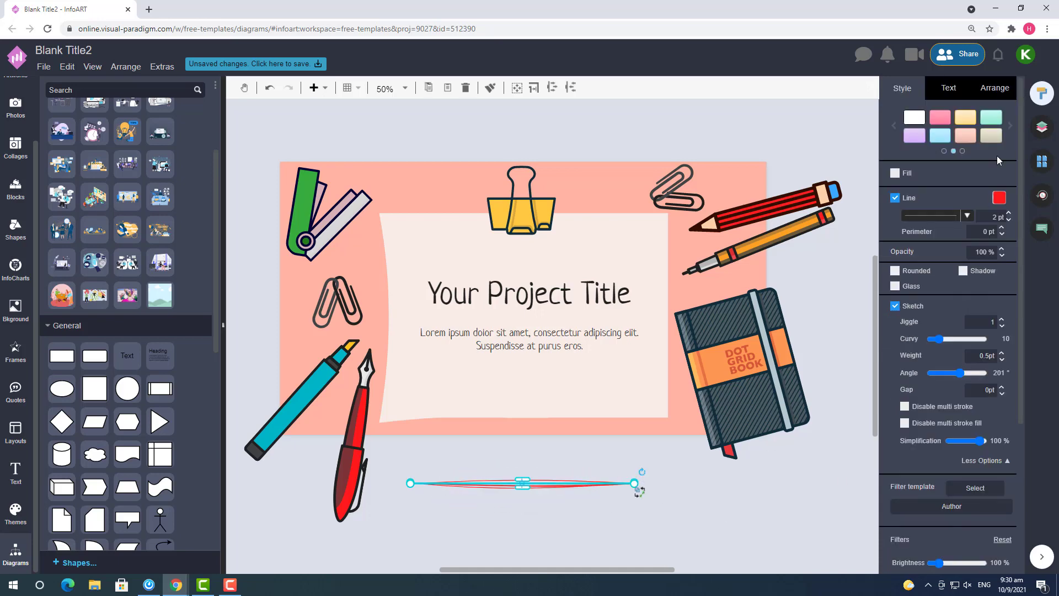
# - Place the sketched red line as an underline centred between the title and the lorem ipsum text
pyautogui.click(995, 88)
pyautogui.scroll(1, 575, 519)
pyautogui.moveTo(554, 477)
pyautogui.mouseDown()
pyautogui.moveTo(554, 294)
pyautogui.moveTo(572, 278)
pyautogui.mouseUp()
pyautogui.click(568, 282)
pyautogui.click(640, 244)
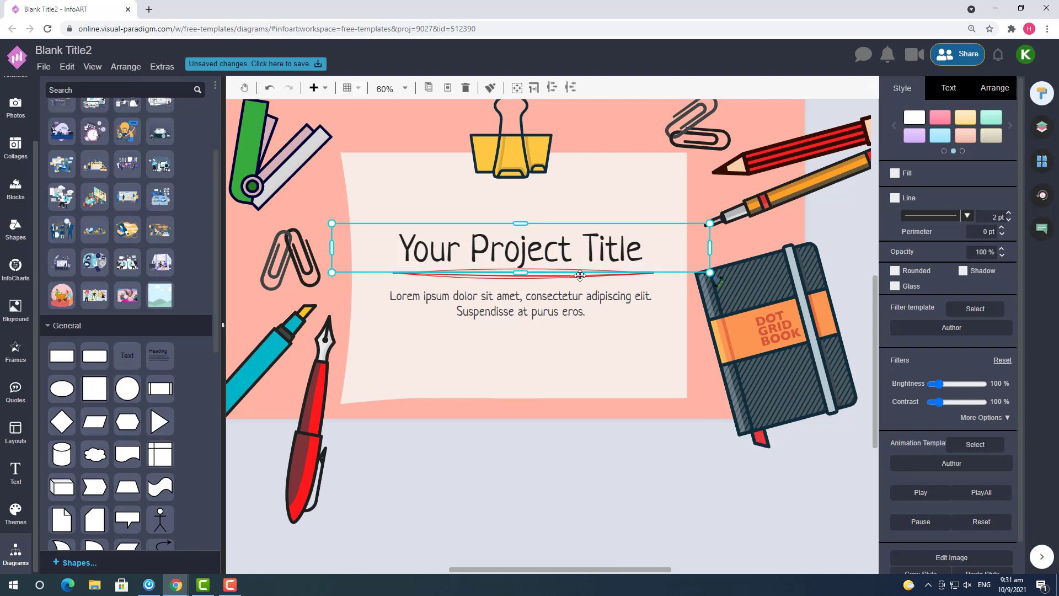
pyautogui.click(698, 475)
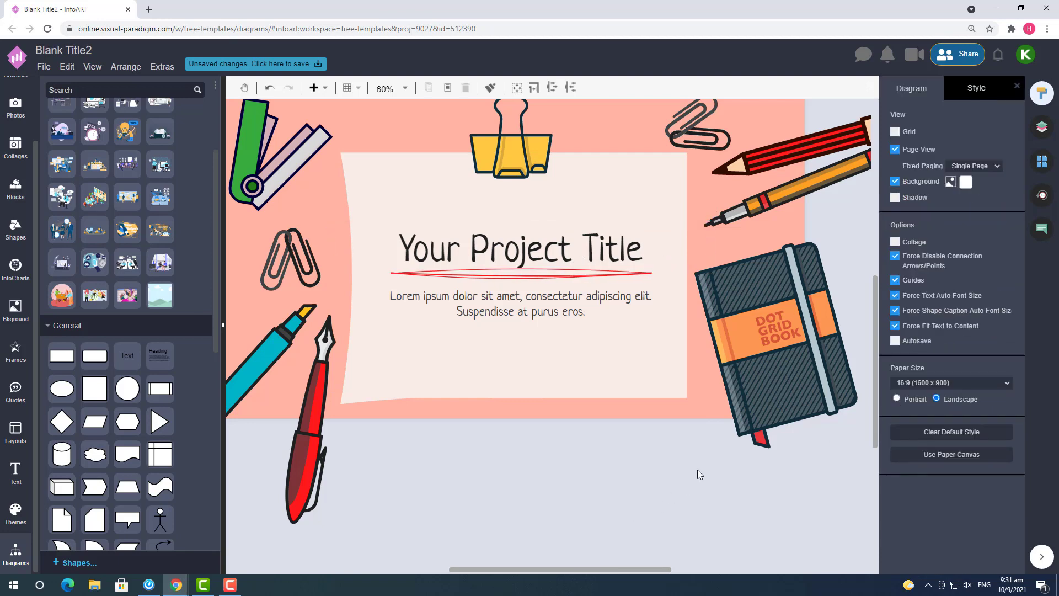